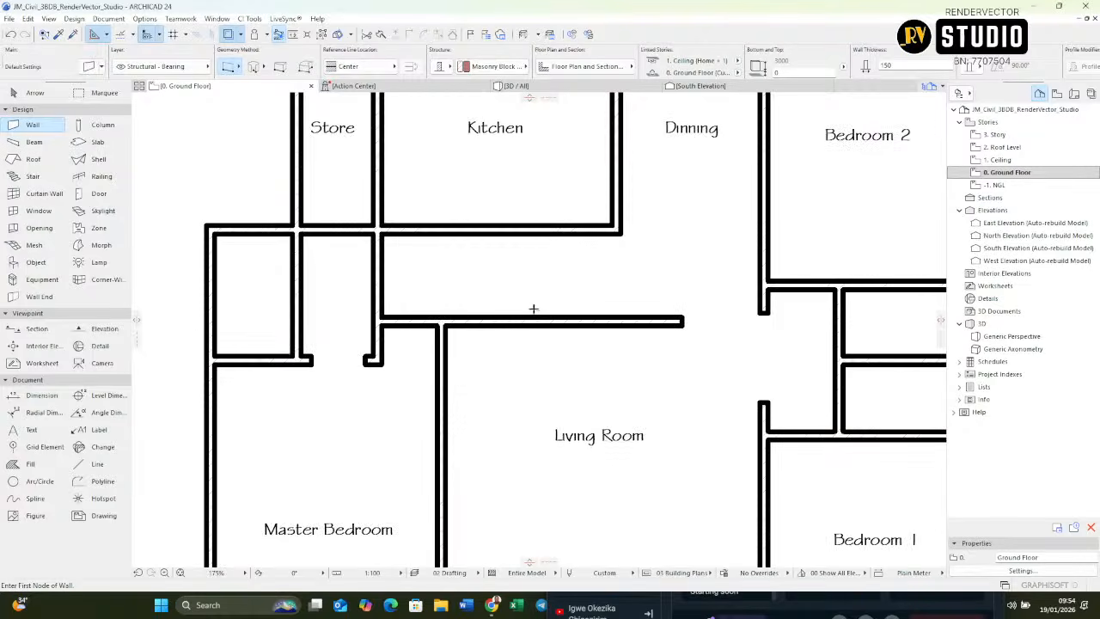
# Step: Display the ground floor walls with thin lines and inspect the wall junctions around the Store, Kitchen and Terrace
pyautogui.scroll(10, 429, 190)
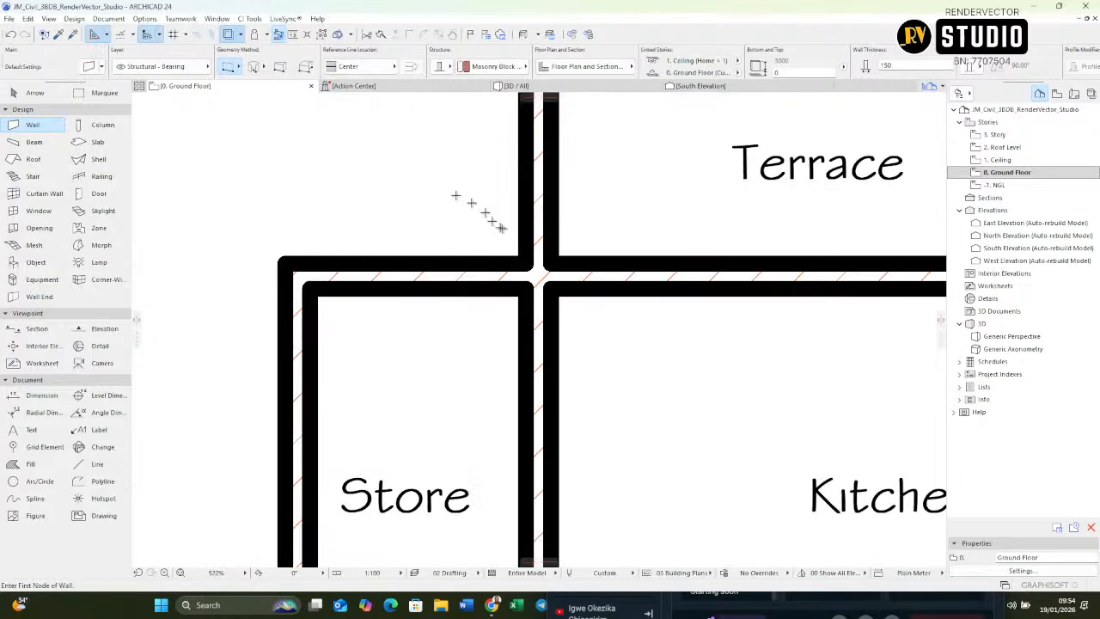
pyautogui.scroll(-8, 514, 230)
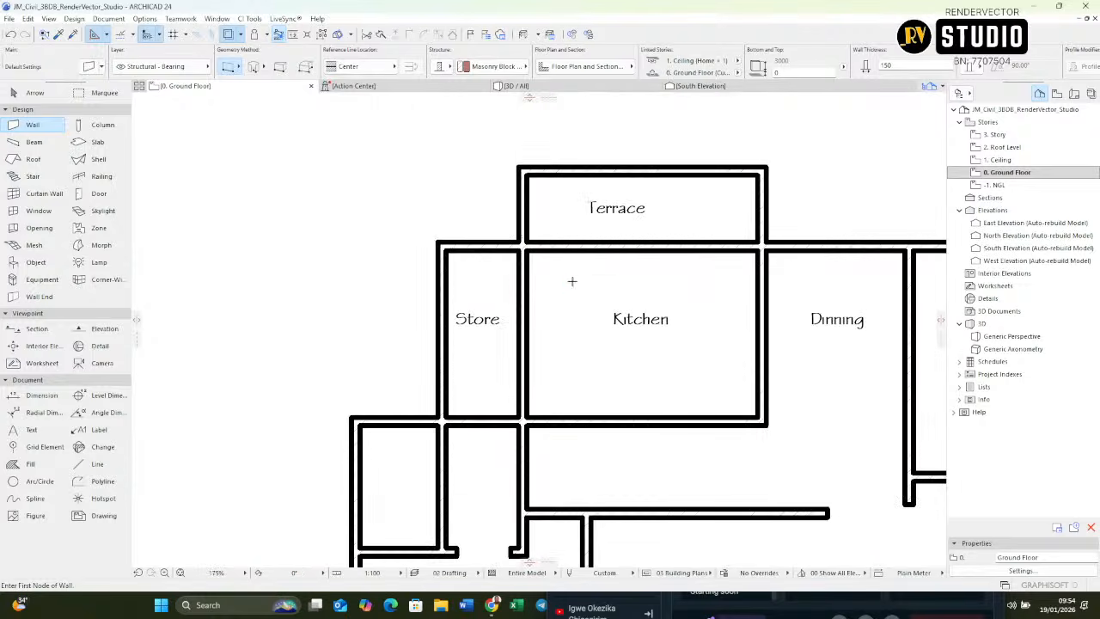
pyautogui.rightClick(572, 281)
pyautogui.click(593, 334)
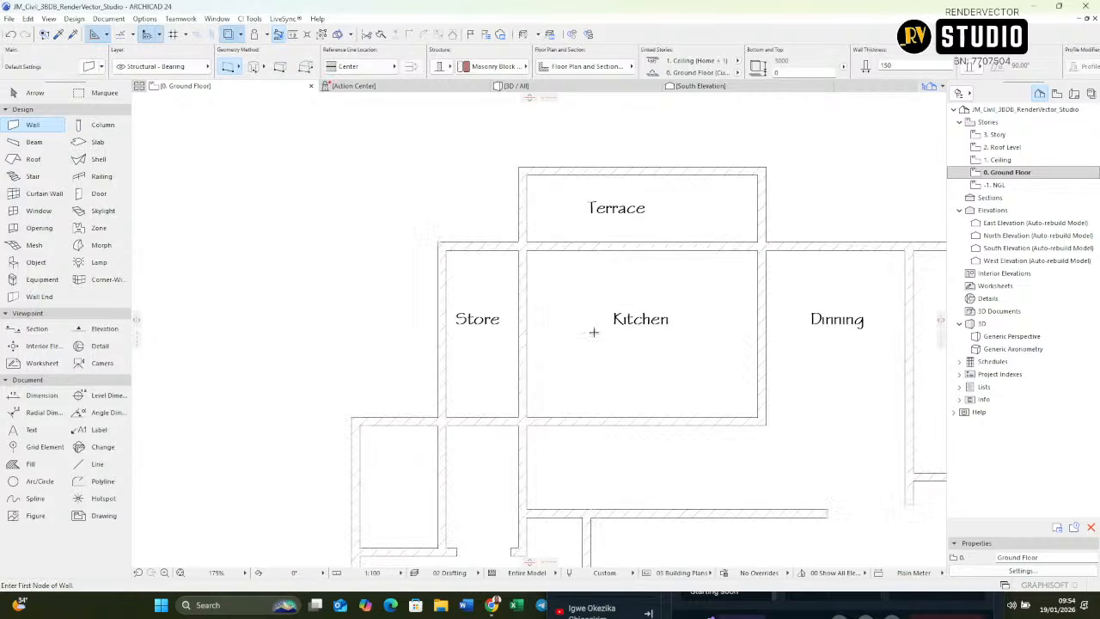
pyautogui.scroll(3, 533, 238)
pyautogui.scroll(-7, 516, 228)
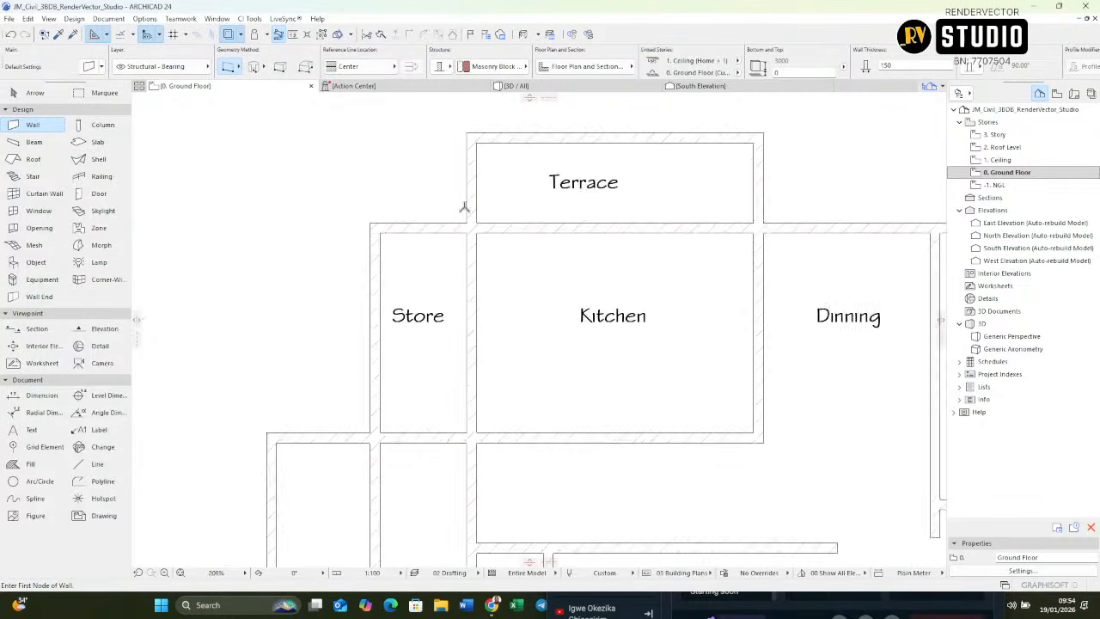
pyautogui.scroll(6, 593, 214)
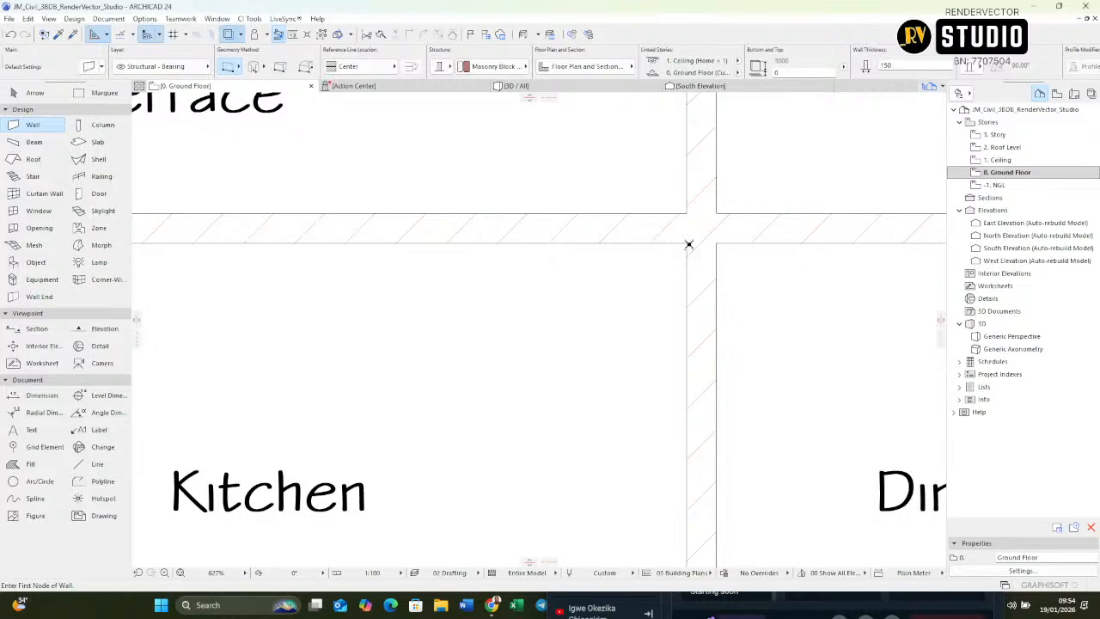
pyautogui.scroll(-8, 688, 244)
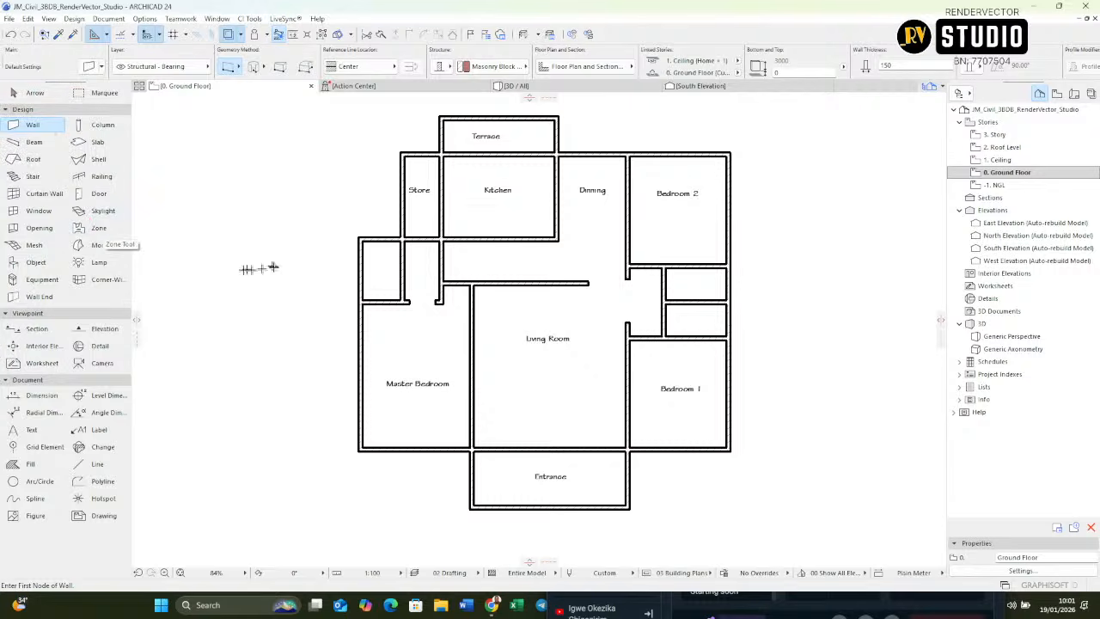
# Step: Examine the wall layout of the ground floor plan around the Living Room, Dining area and bedrooms
pyautogui.scroll(4, 566, 341)
pyautogui.scroll(-5, 565, 344)
pyautogui.moveTo(536, 344); pyautogui.dragTo(510, 425, button='middle')
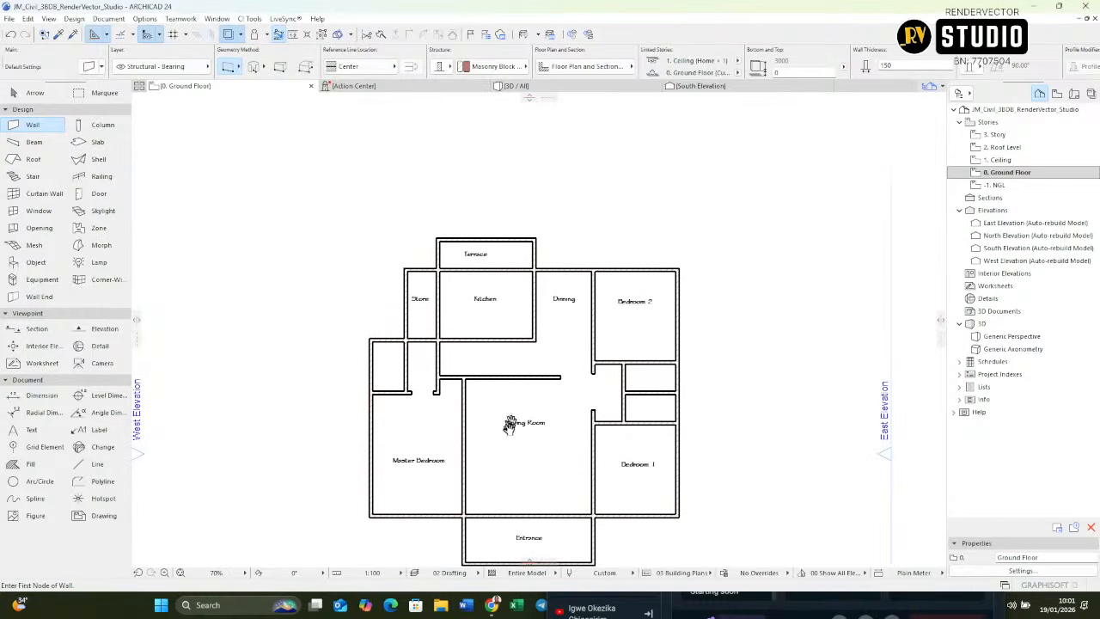
pyautogui.scroll(5, 547, 405)
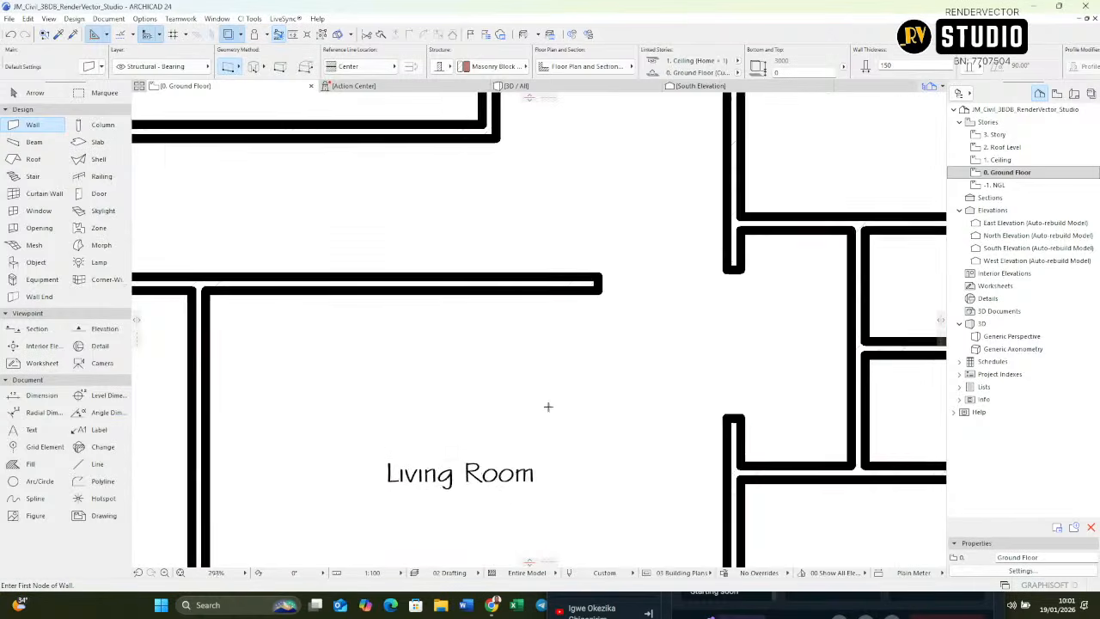
pyautogui.scroll(-4, 499, 387)
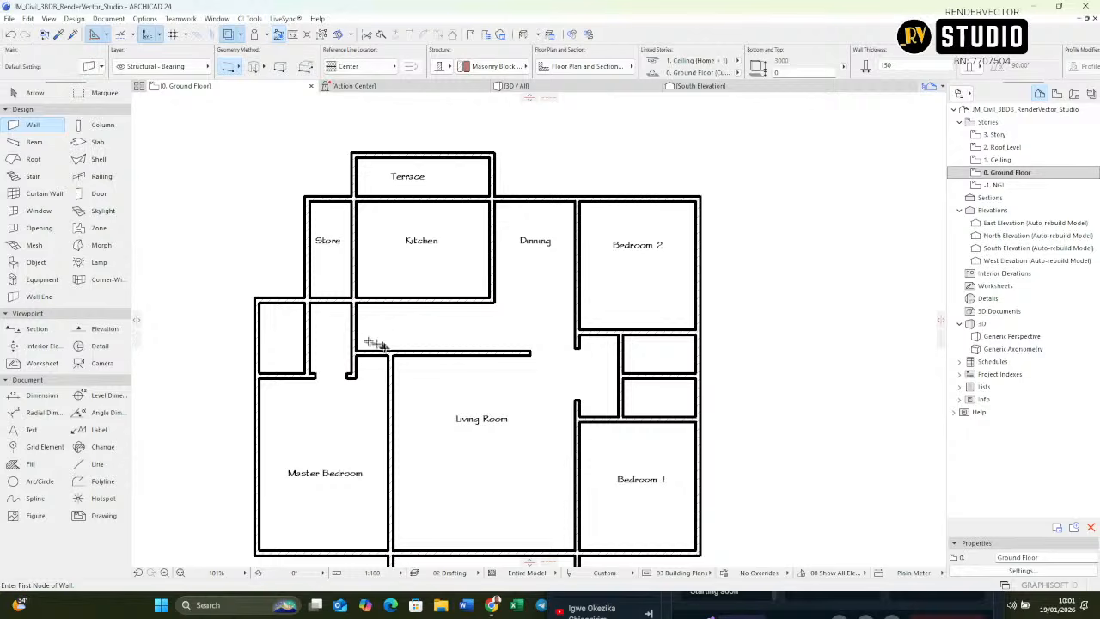
pyautogui.scroll(6, 386, 348)
pyautogui.scroll(-3, 466, 352)
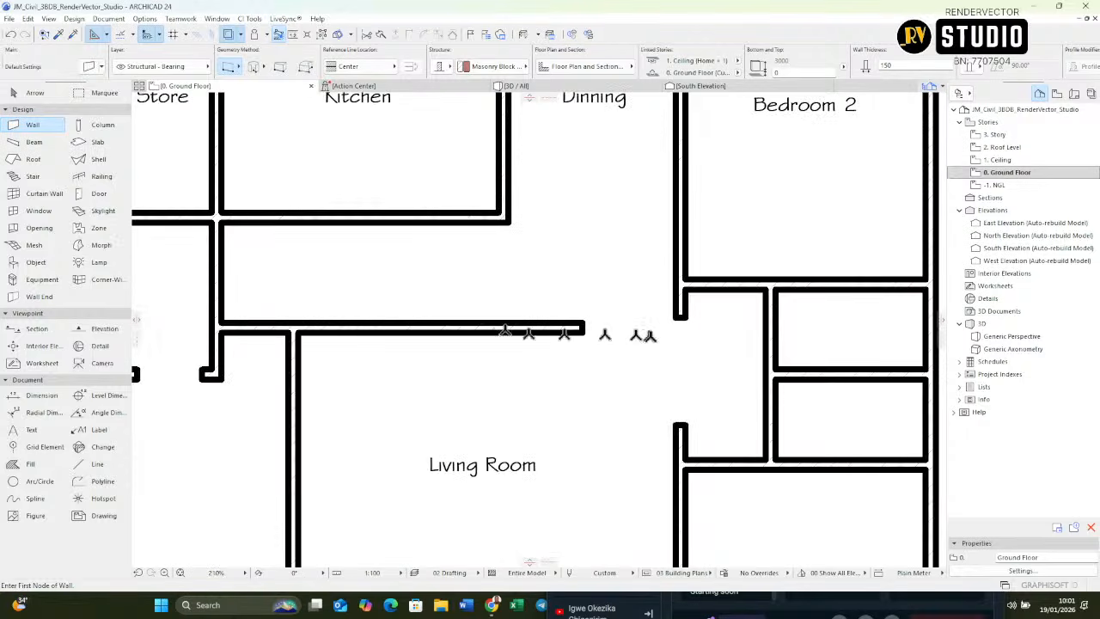
pyautogui.scroll(-8, 511, 327)
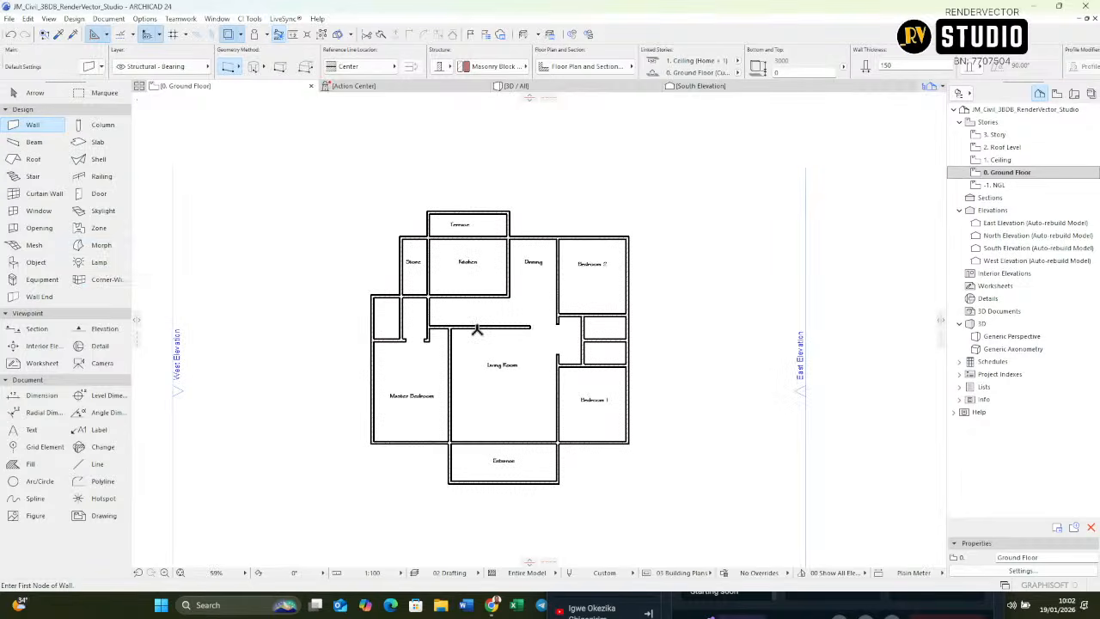
# Step: Inspect the building's walls in the 3D perspective from a raised angle and return to the ground floor plan
pyautogui.press('F3')
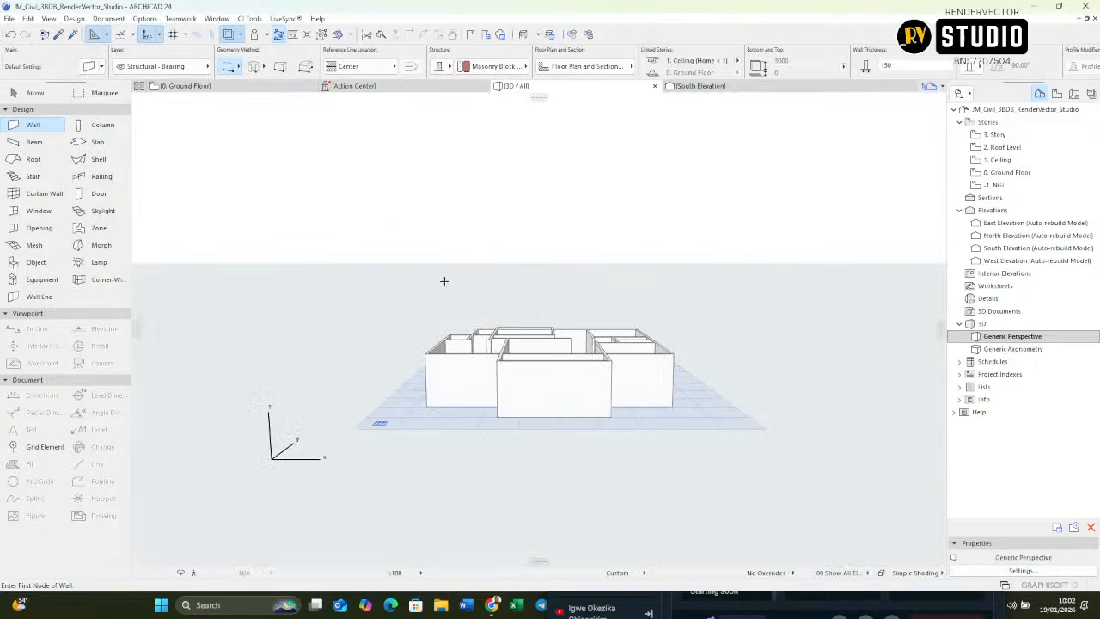
pyautogui.keyDown('shift'); pyautogui.moveTo(569, 327); pyautogui.dragTo(736, 342, button='middle'); pyautogui.keyUp('shift')
pyautogui.scroll(5, 441, 403)
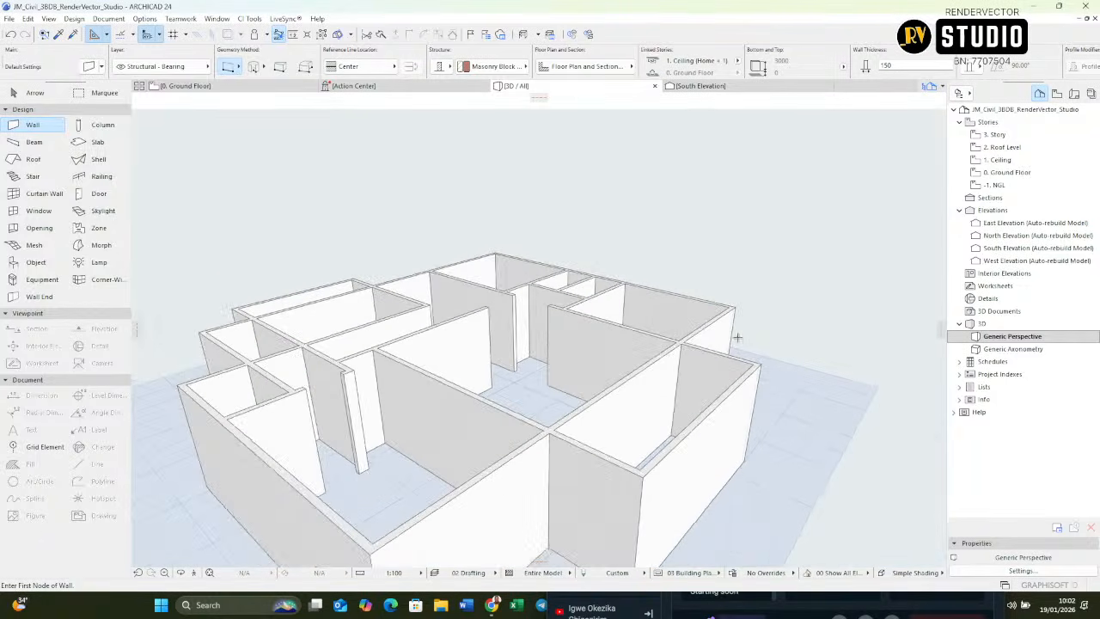
pyautogui.press('F2')
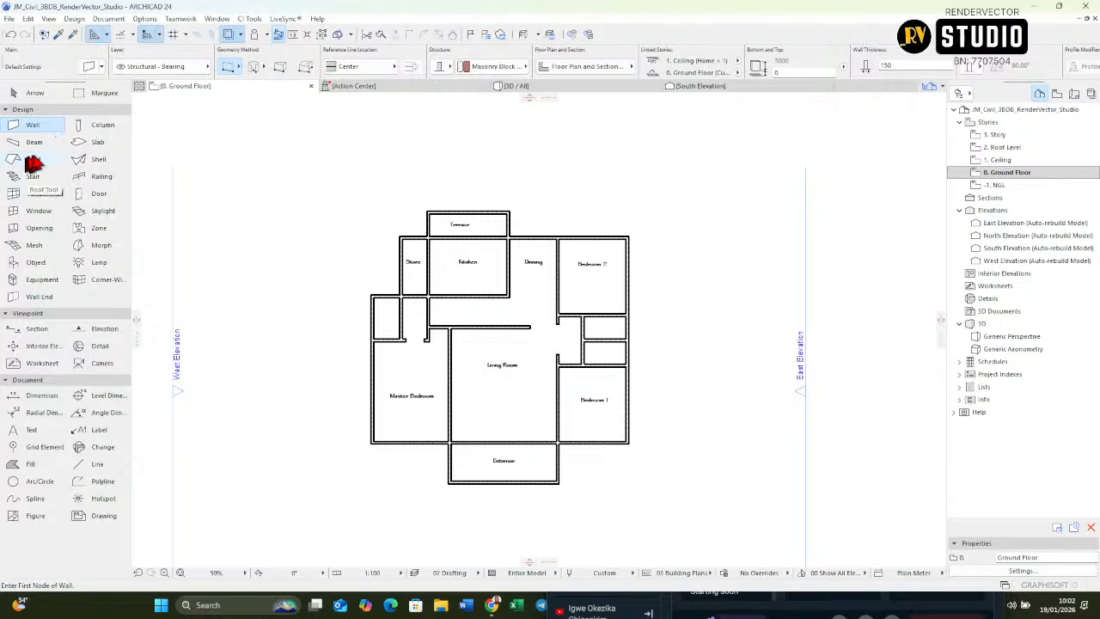
# Step: Open the default settings of the Door tool and browse the door types in the Hinged Doors 24 library
pyautogui.click(99, 196)
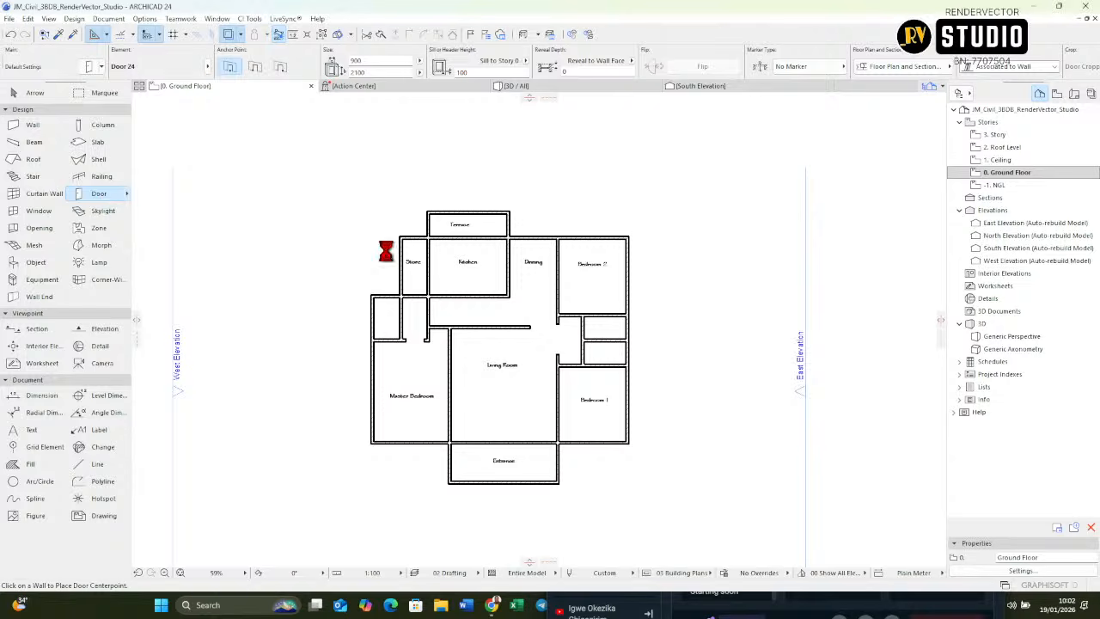
pyautogui.hotkey('ctrl', 't')
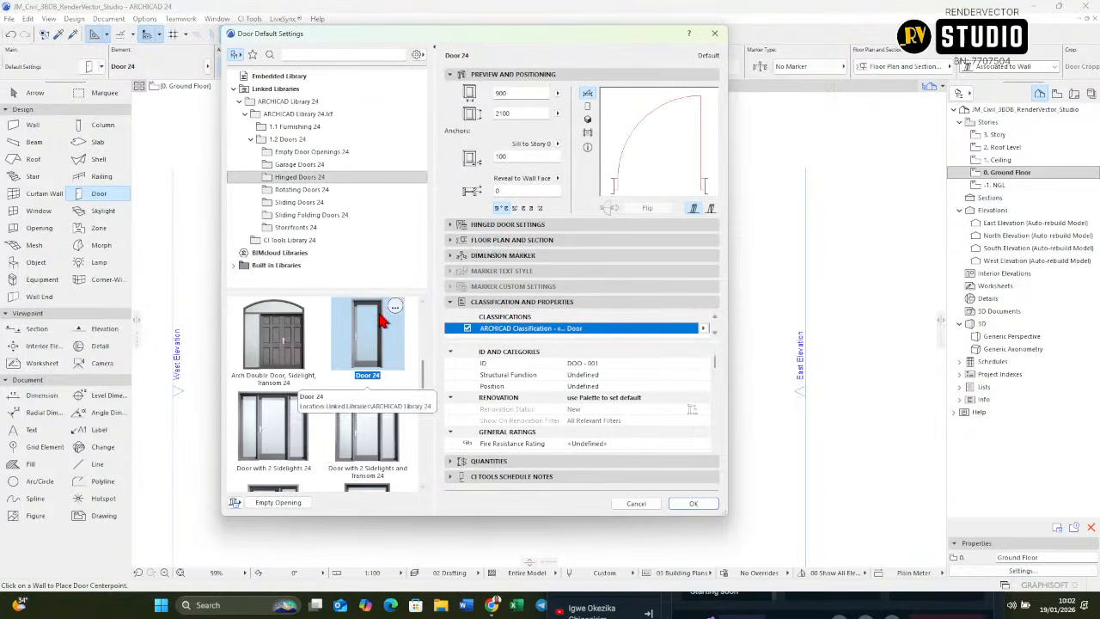
pyautogui.scroll(-1, 382, 331)
pyautogui.scroll(2, 378, 339)
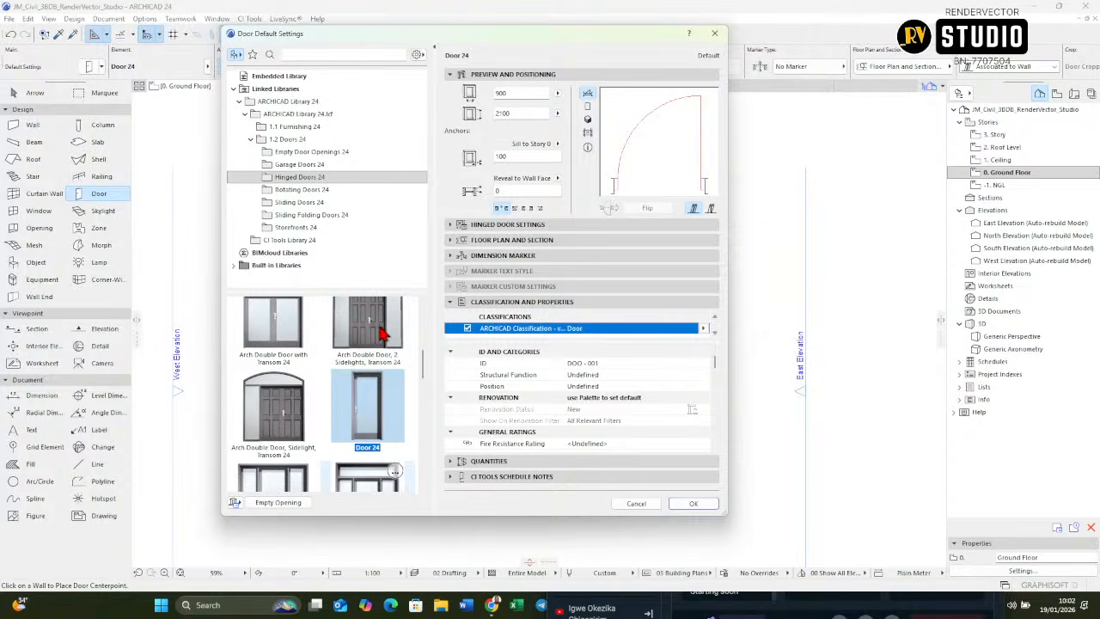
pyautogui.scroll(5, 363, 341)
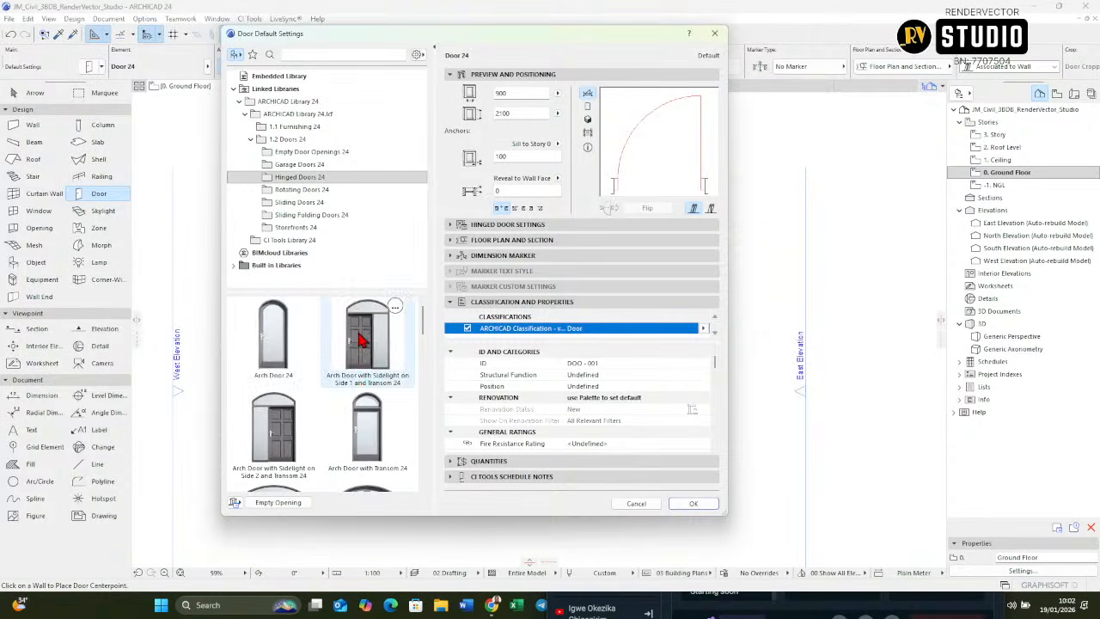
pyautogui.scroll(-3, 359, 332)
pyautogui.scroll(-2, 359, 340)
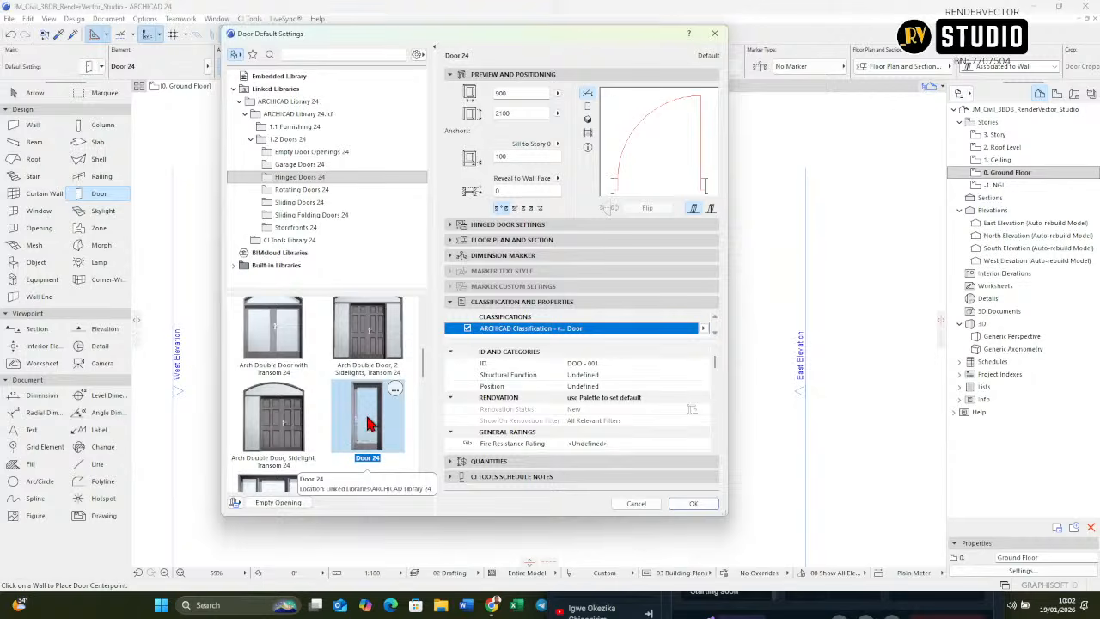
pyautogui.scroll(-4, 368, 421)
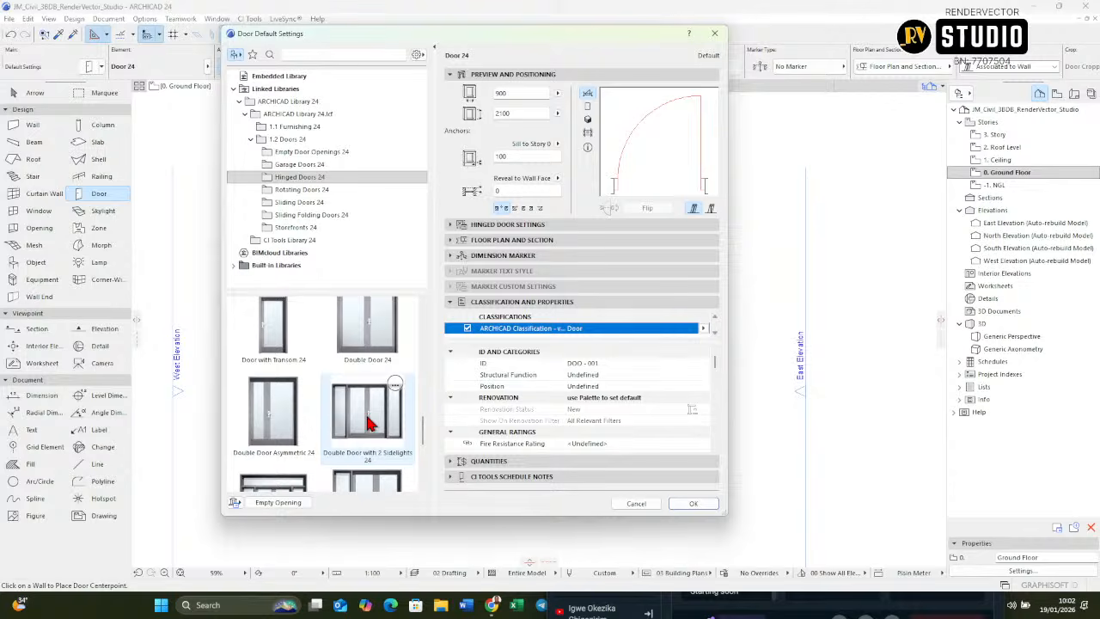
pyautogui.scroll(-2, 273, 397)
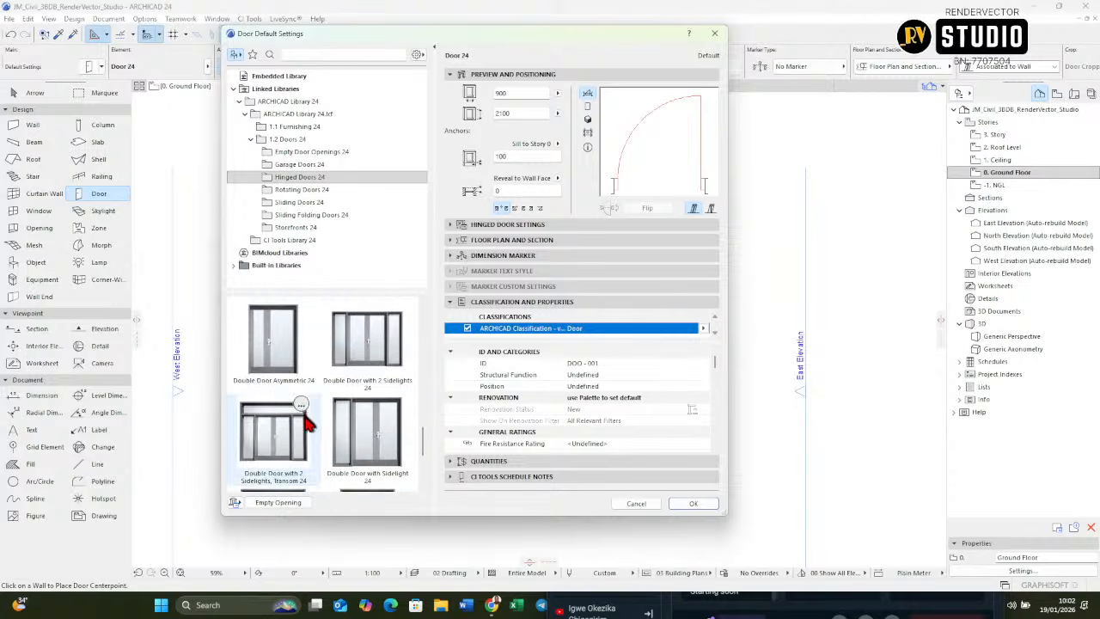
pyautogui.scroll(-3, 307, 421)
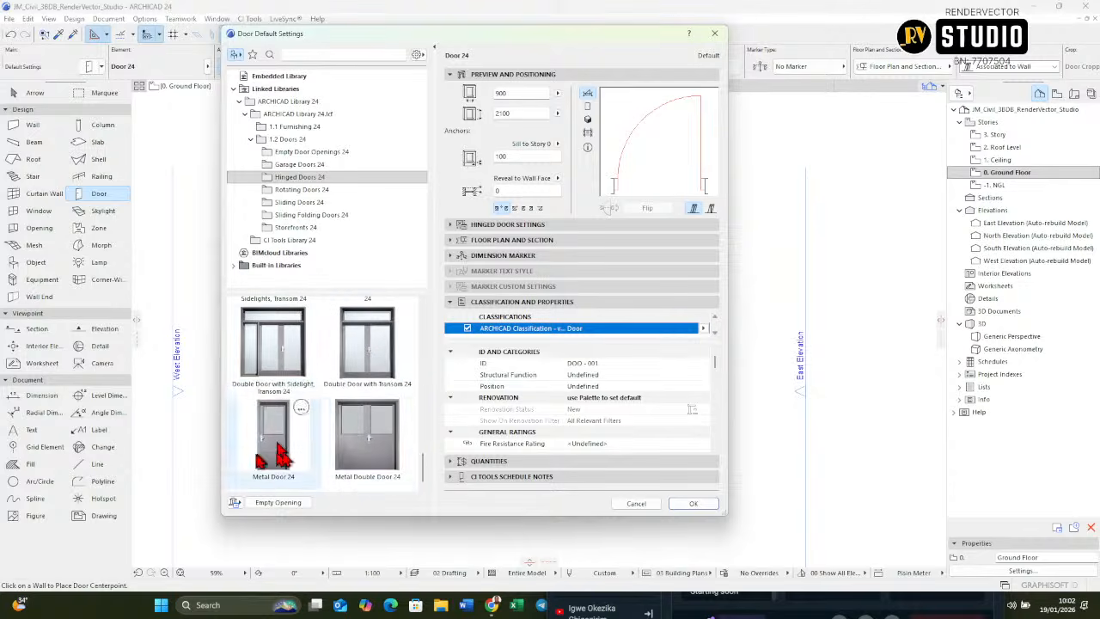
pyautogui.scroll(6, 361, 447)
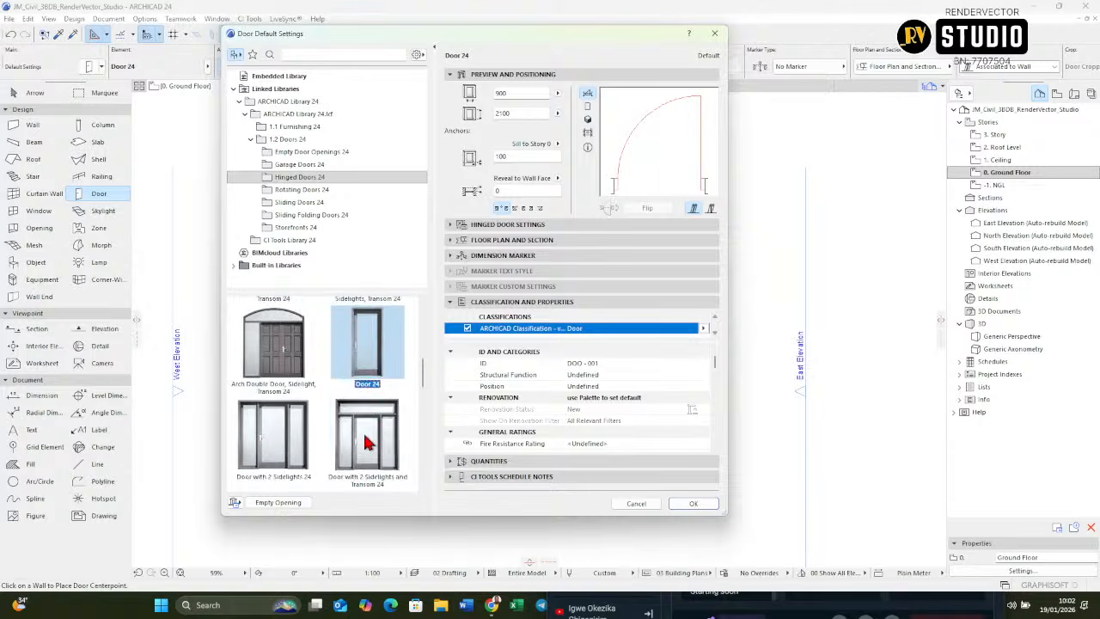
pyautogui.scroll(3, 365, 442)
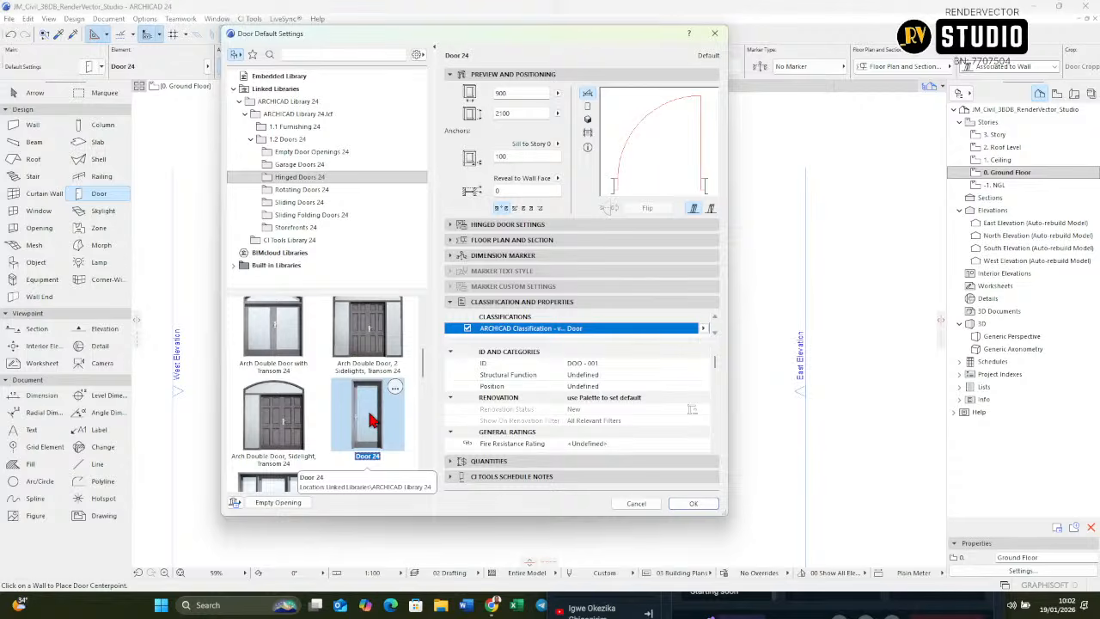
# Step: Set the hinged door's leaf to Style 7 and its handle to Handle 1
pyautogui.click(519, 225)
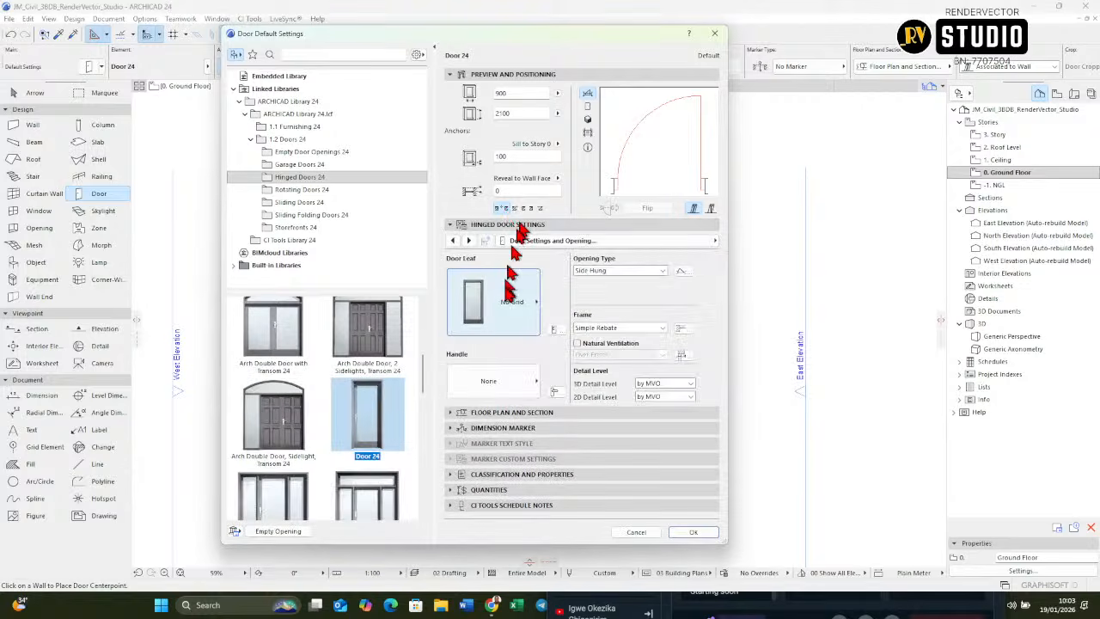
pyautogui.click(502, 308)
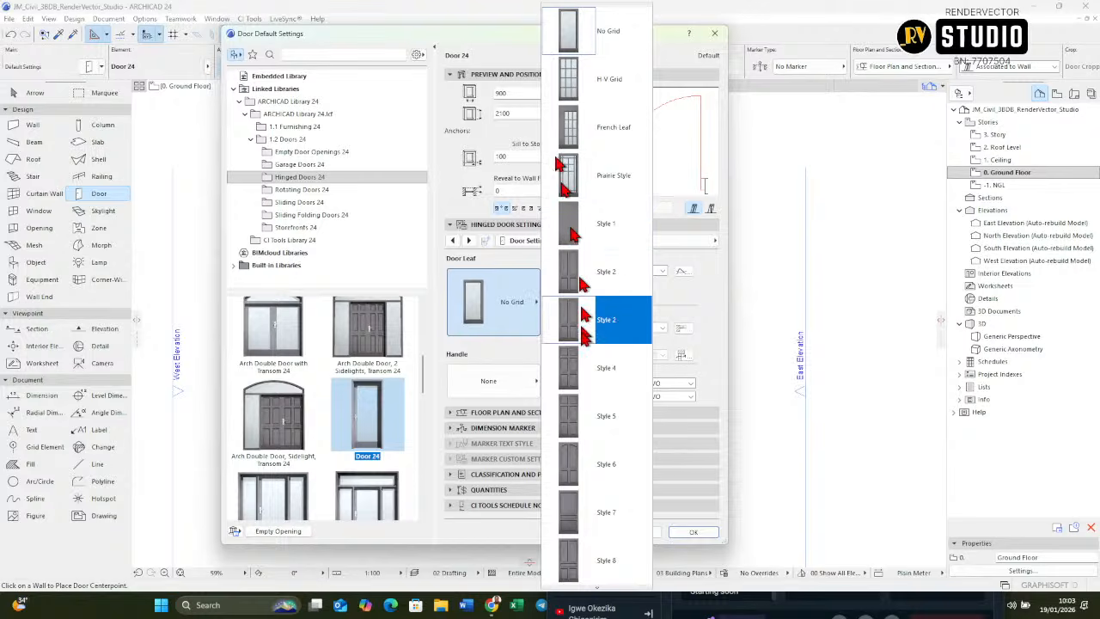
pyautogui.click(584, 512)
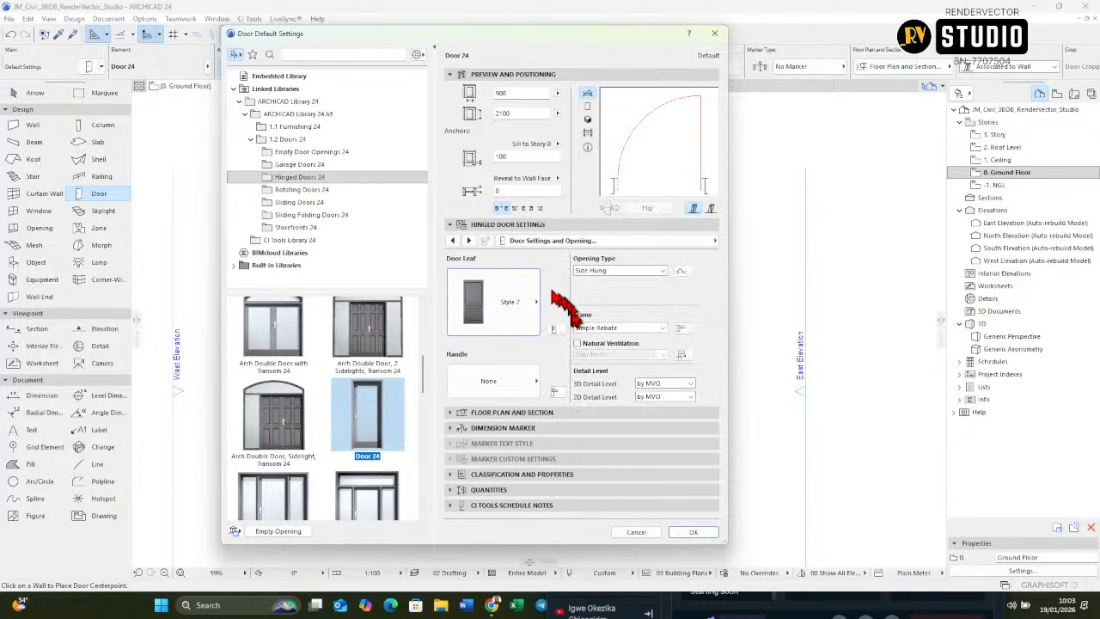
pyautogui.click(513, 385)
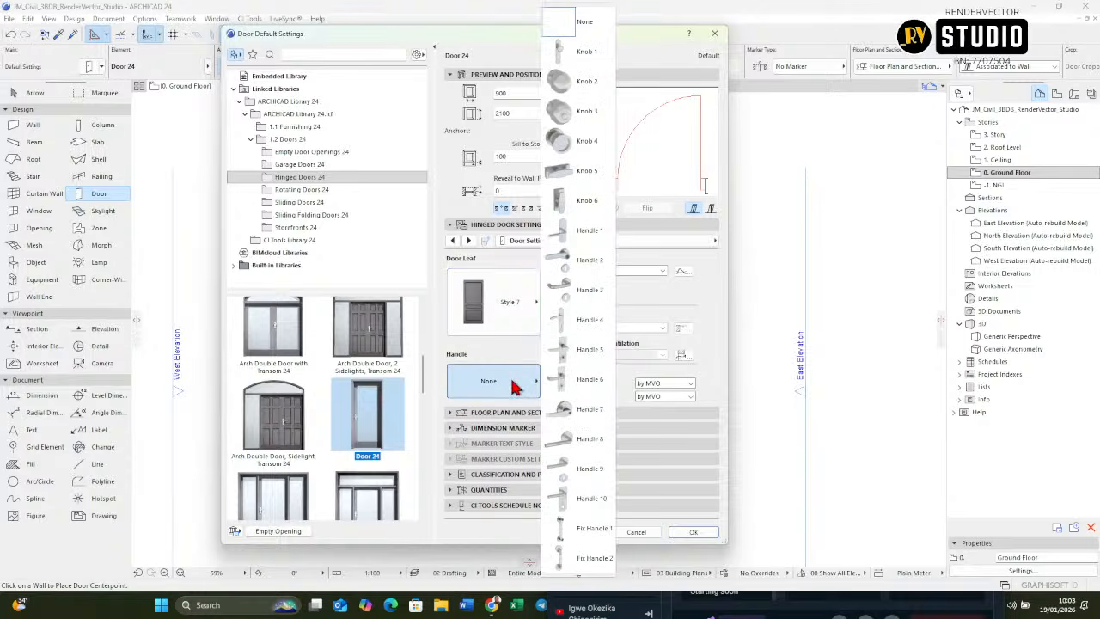
pyautogui.click(588, 232)
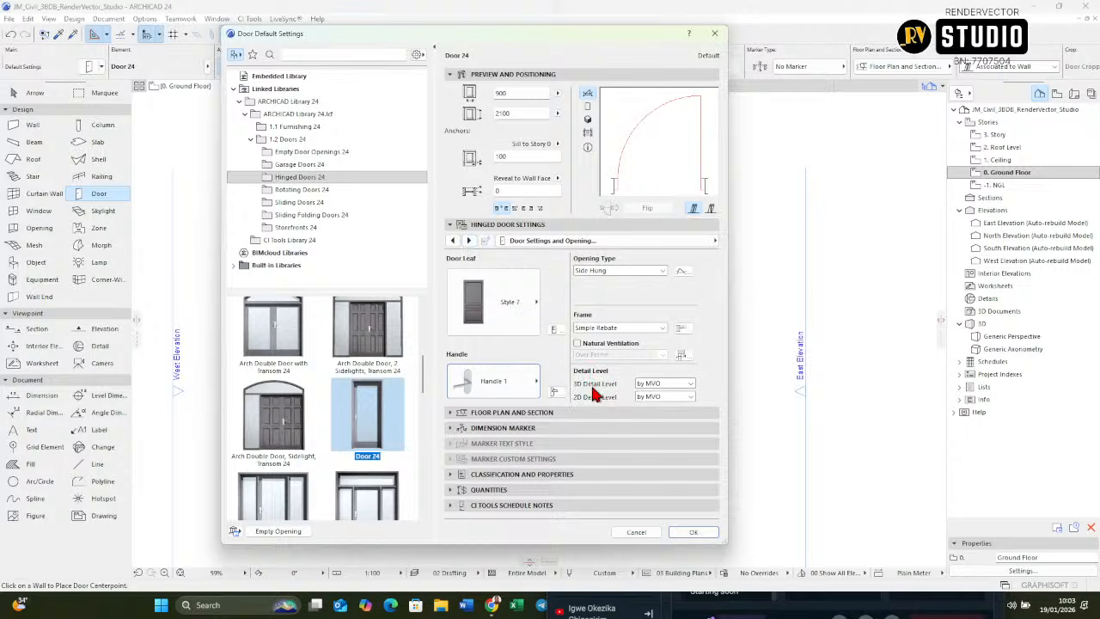
# Step: Set the door's 3D detail level to Full and its 2D detail level to Scale Sensitive
pyautogui.click(690, 384)
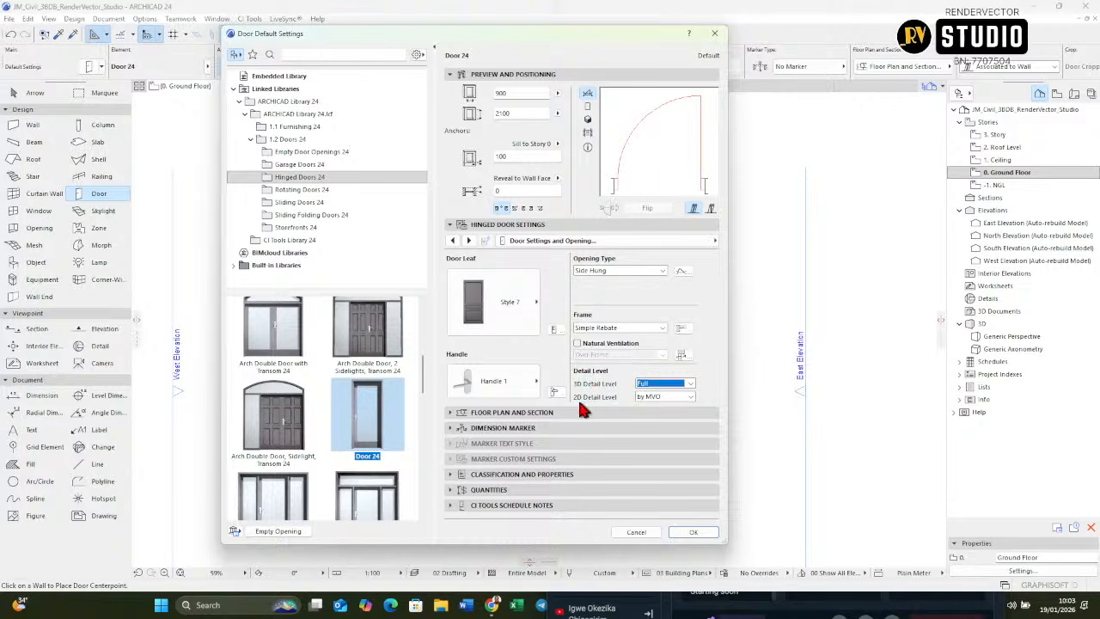
pyautogui.click(691, 397)
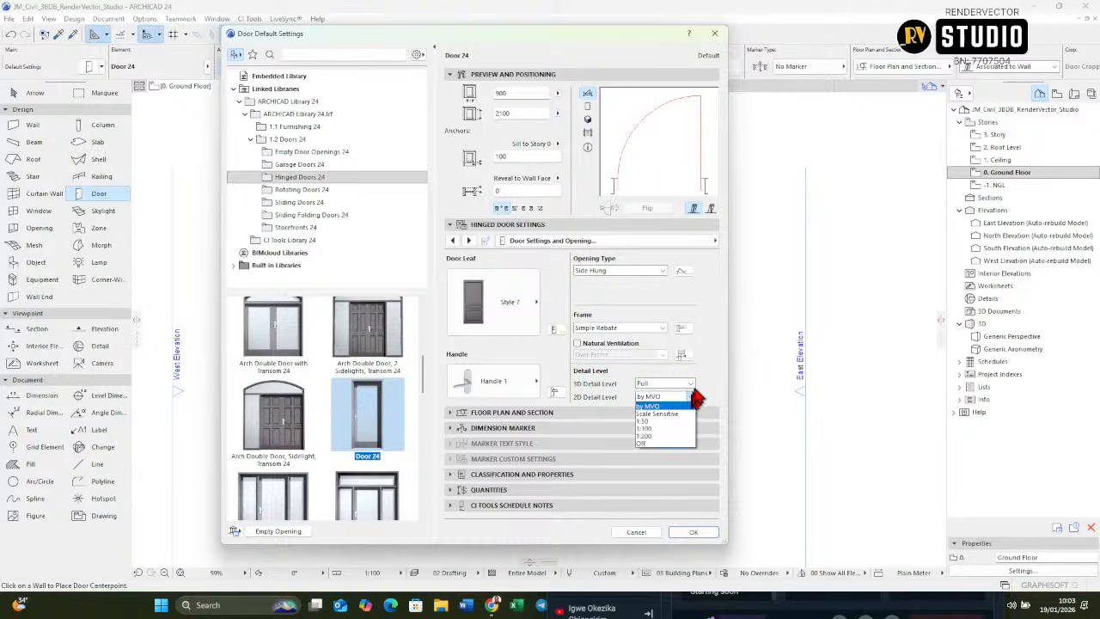
pyautogui.click(662, 414)
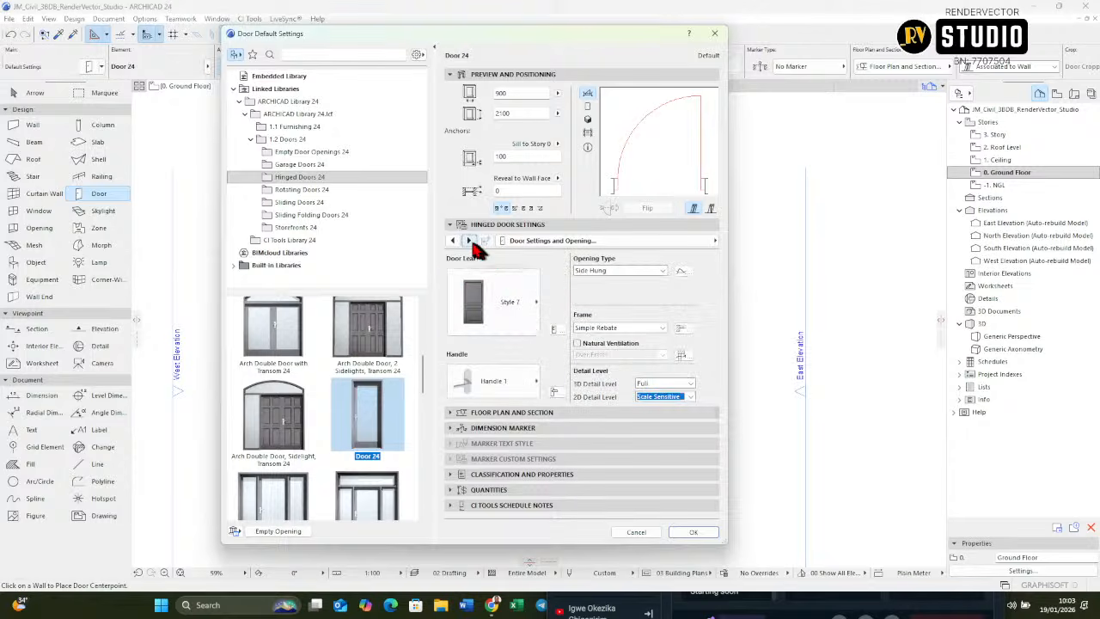
# Step: Review the door's frame and leaf dimensions and its door leaf type options
pyautogui.click(470, 242)
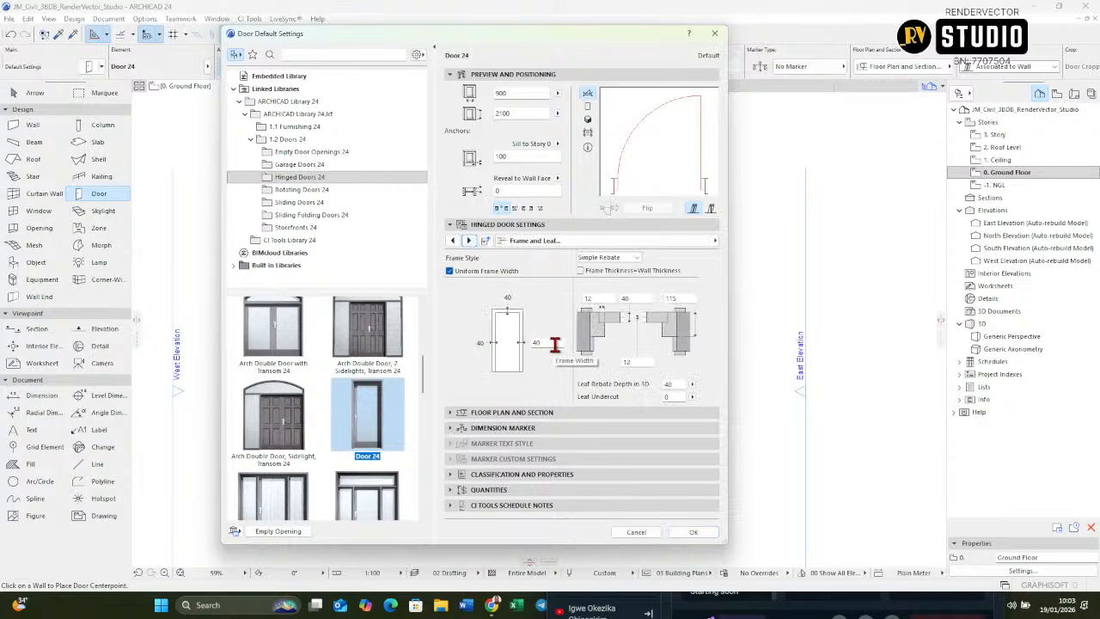
pyautogui.click(537, 342)
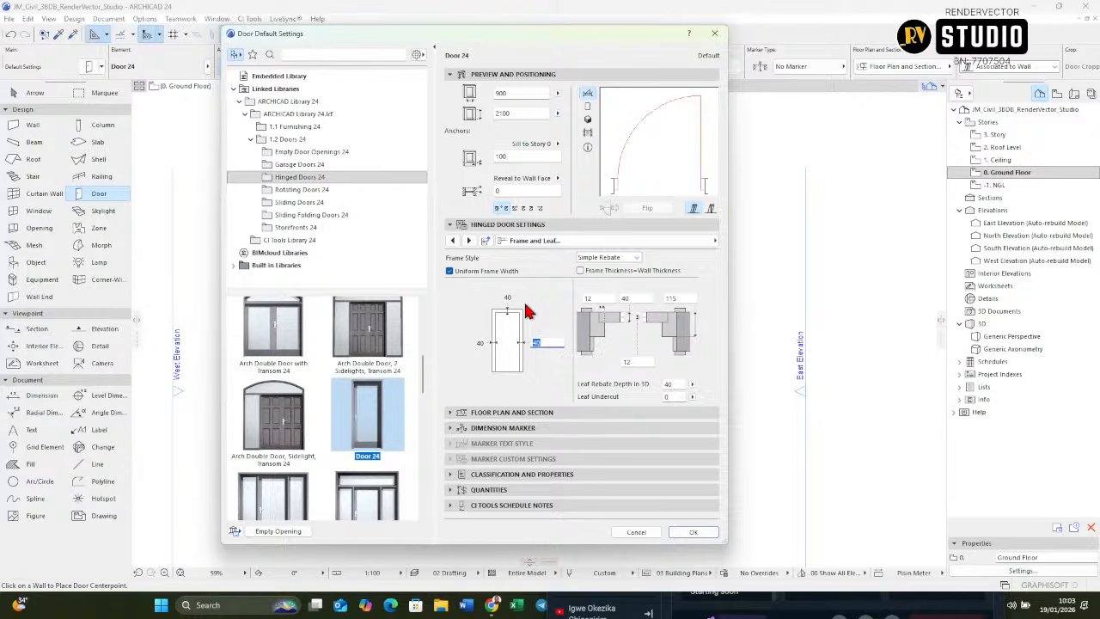
pyautogui.click(468, 242)
pyautogui.click(469, 241)
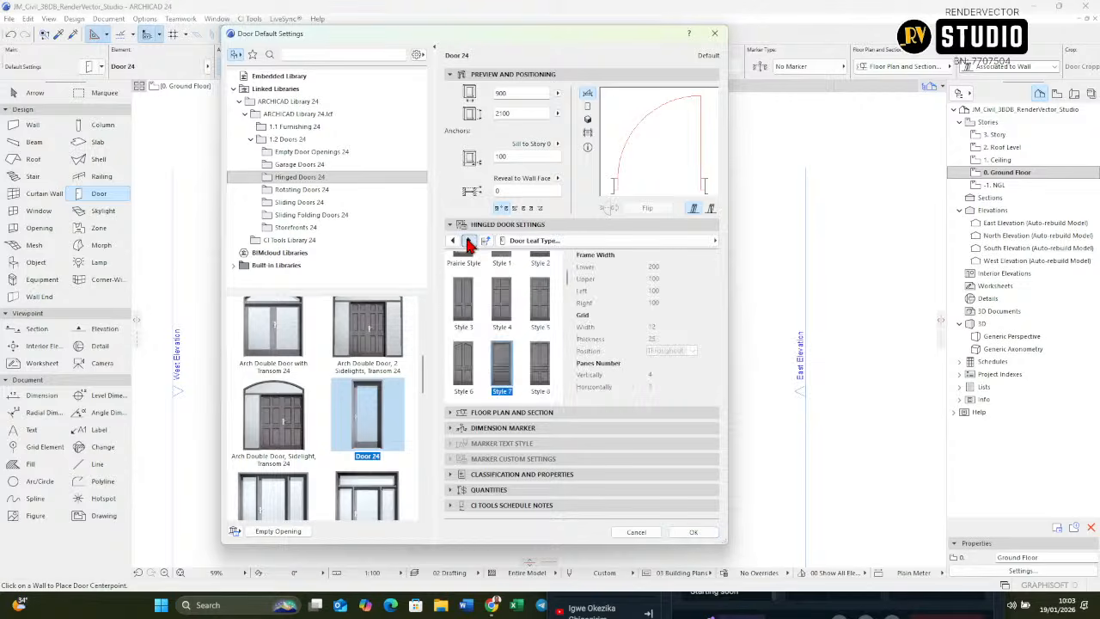
# Step: Override the model view options for the door's 3D projections and turn off the 3D opening line
pyautogui.scroll(2, 514, 311)
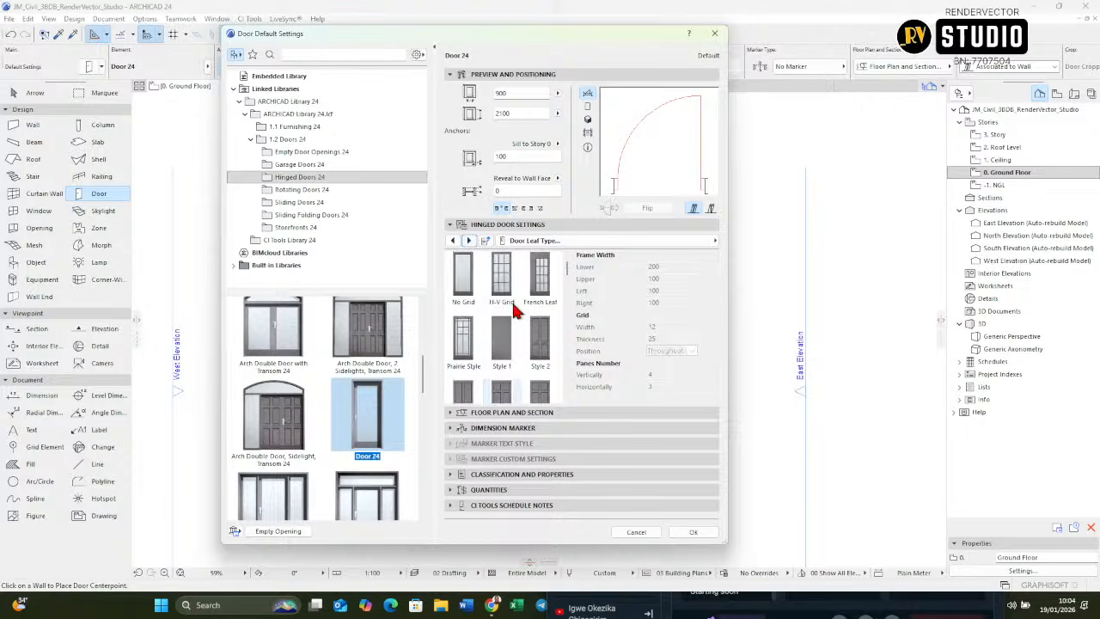
pyautogui.scroll(-3, 488, 283)
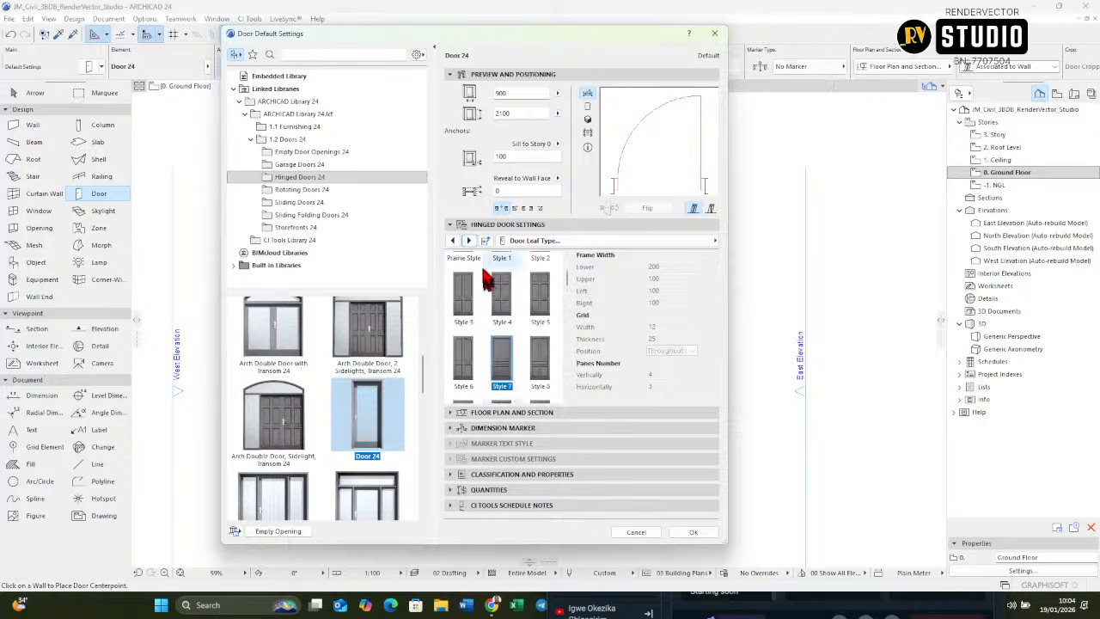
pyautogui.click(470, 245)
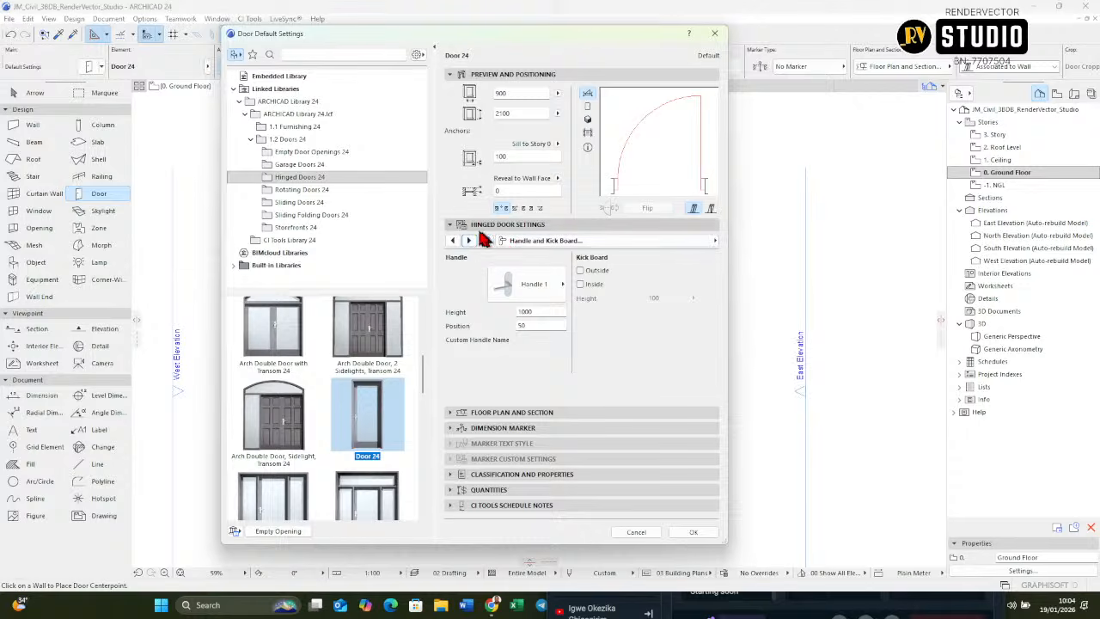
pyautogui.click(470, 243)
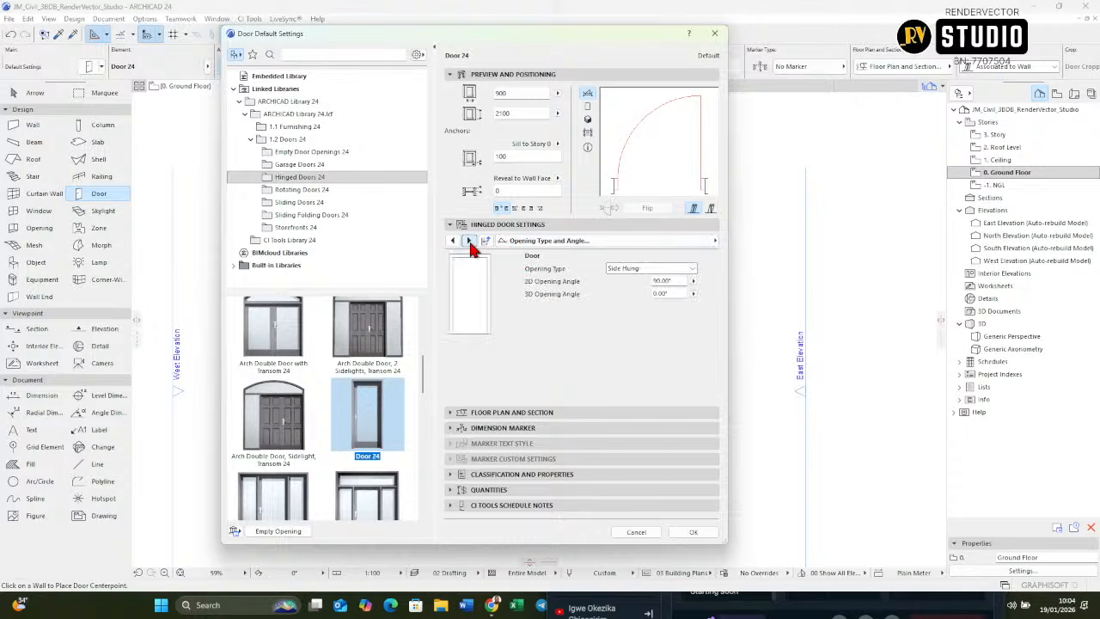
pyautogui.click(470, 243)
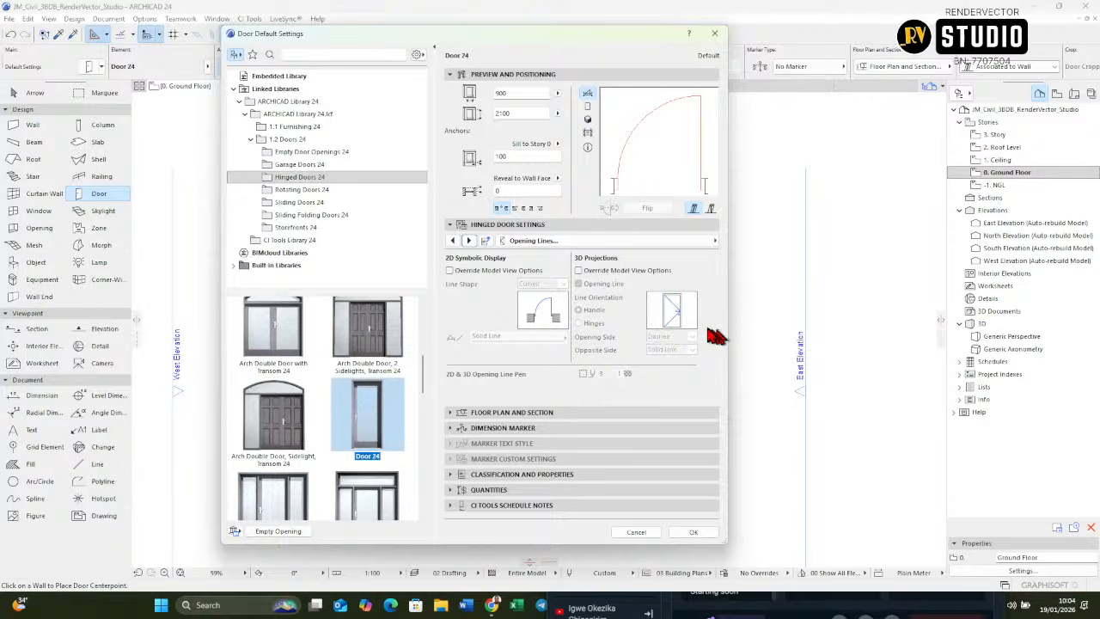
pyautogui.click(578, 270)
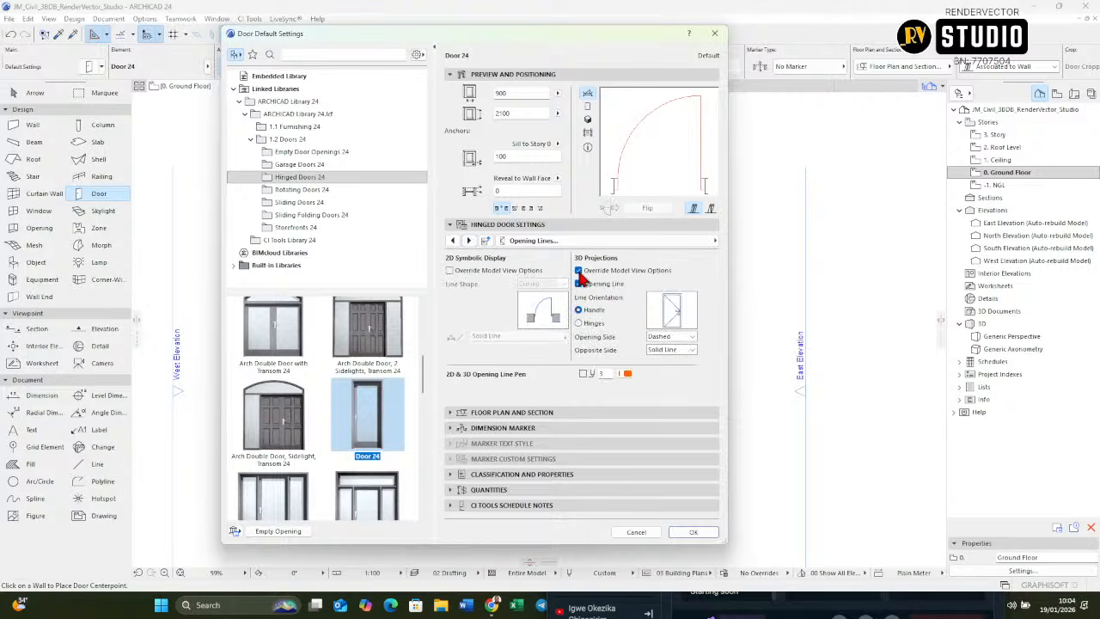
pyautogui.click(578, 285)
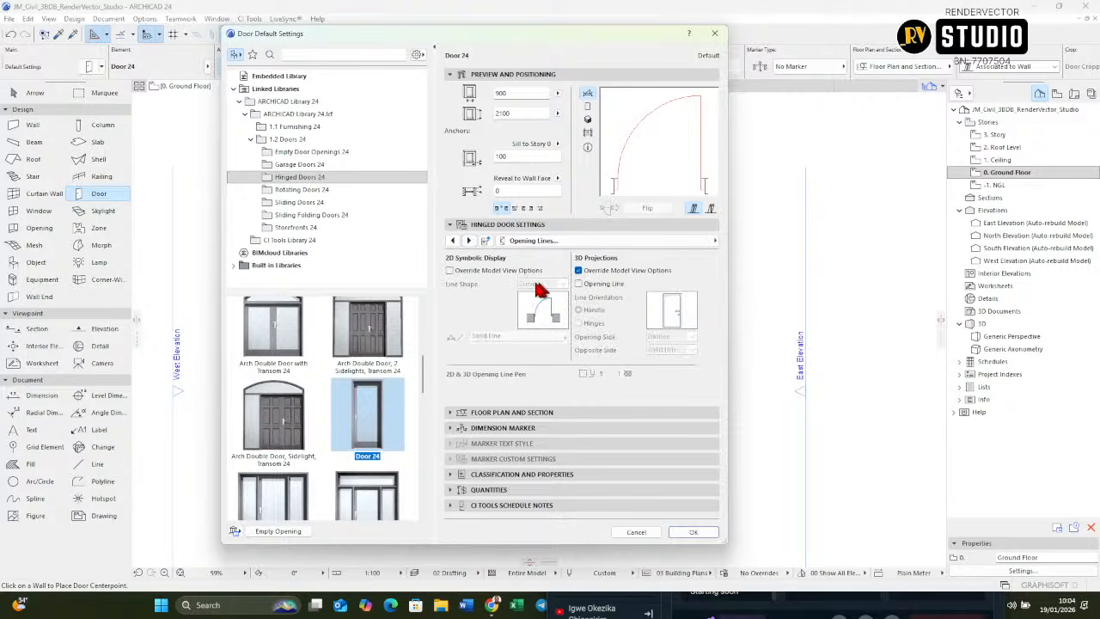
# Step: Set both the frame and leaf 3D pens of the door to pen 1 (0.13 mm)
pyautogui.click(469, 242)
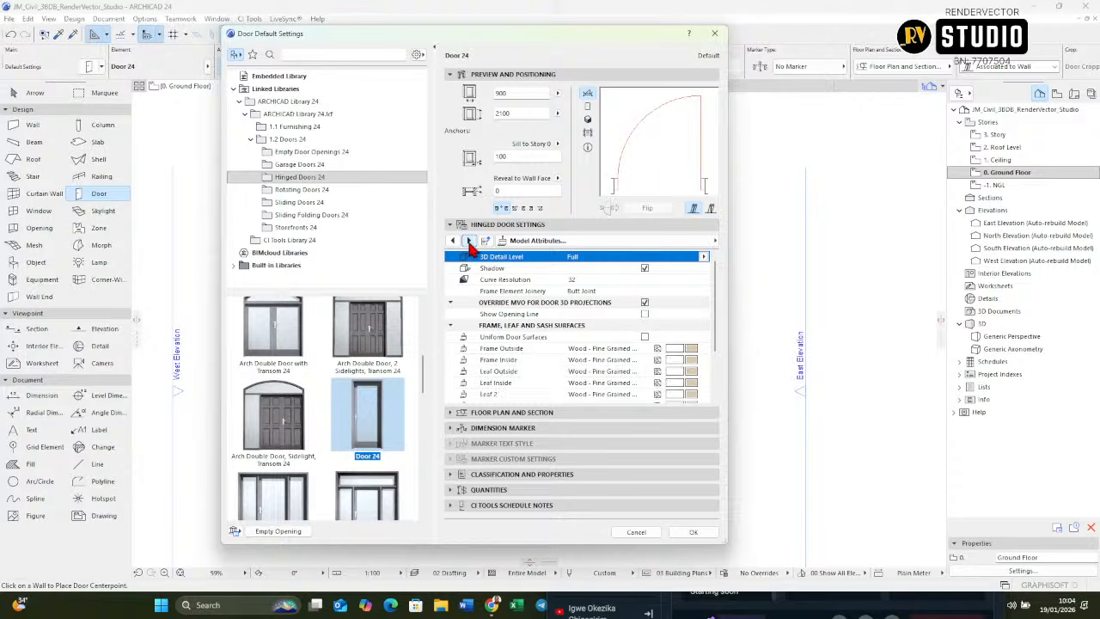
pyautogui.scroll(-5, 675, 359)
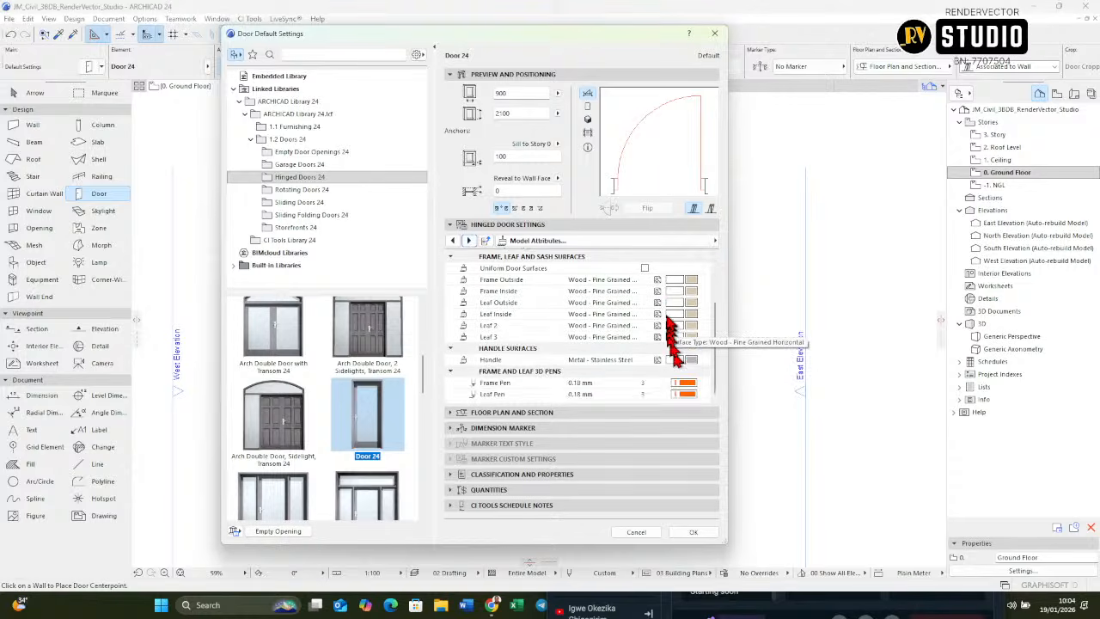
pyautogui.click(702, 383)
pyautogui.click(714, 382)
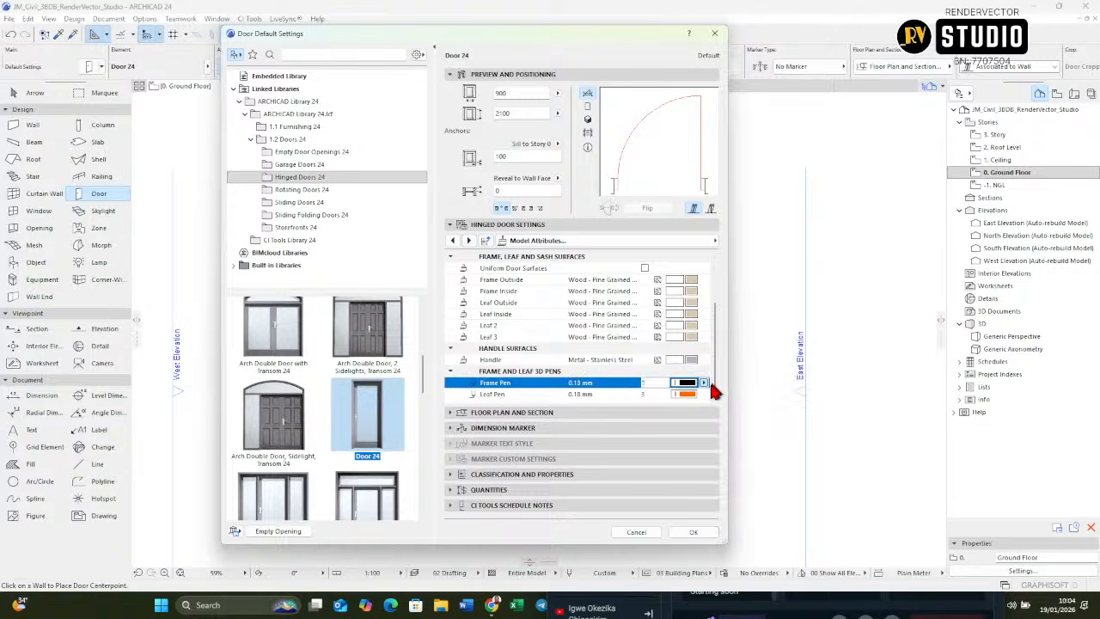
pyautogui.click(702, 394)
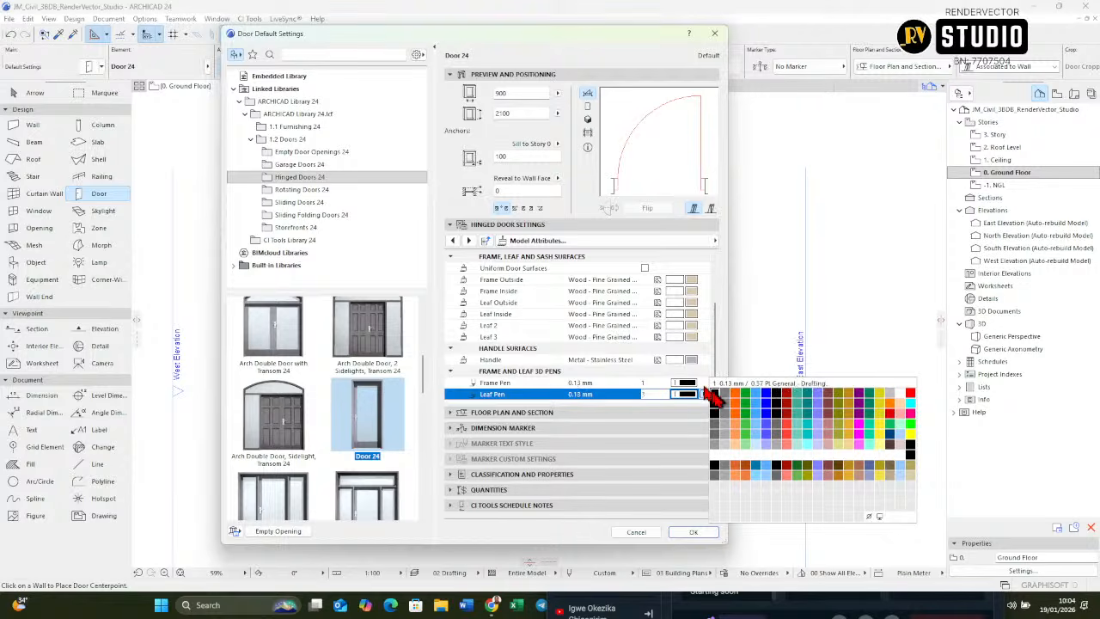
pyautogui.click(714, 393)
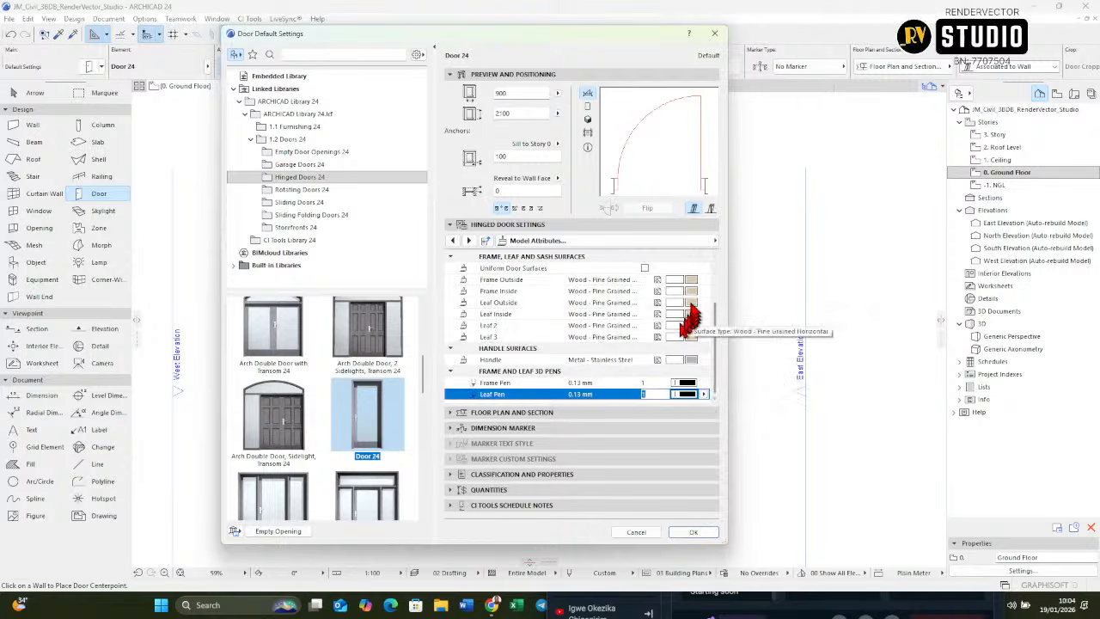
# Step: Enable uniform door surfaces with Wood - Mahogany Horizontal and keep the handle surface as Metal - Stainless Steel
pyautogui.click(644, 268)
pyautogui.scroll(2, 644, 274)
pyautogui.scroll(-2, 645, 273)
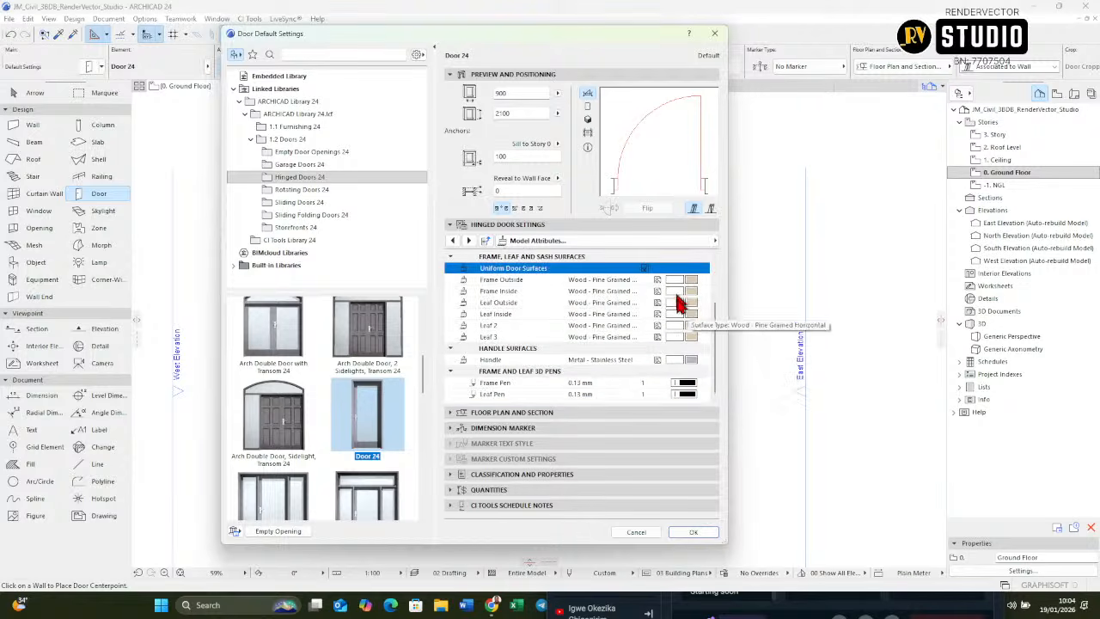
pyautogui.click(703, 280)
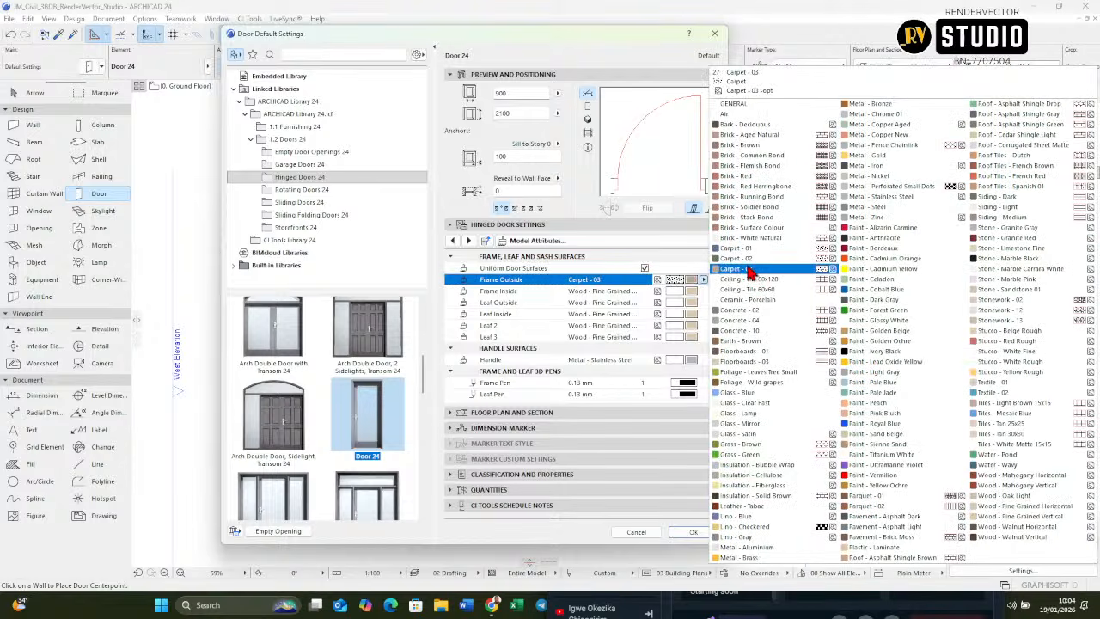
pyautogui.click(736, 361)
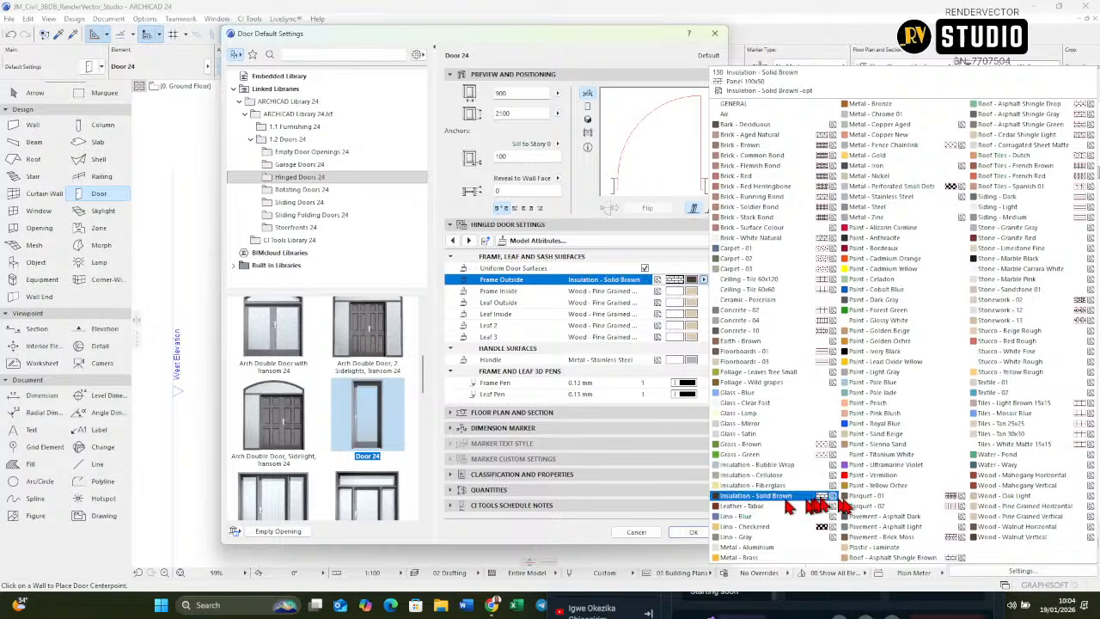
pyautogui.click(1008, 477)
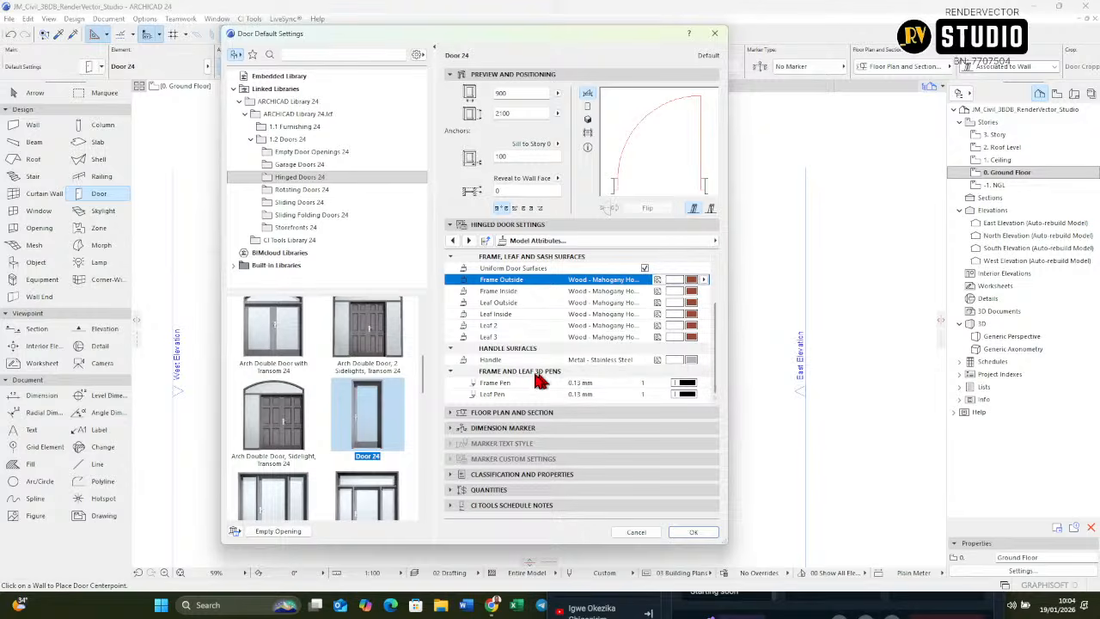
pyautogui.click(703, 361)
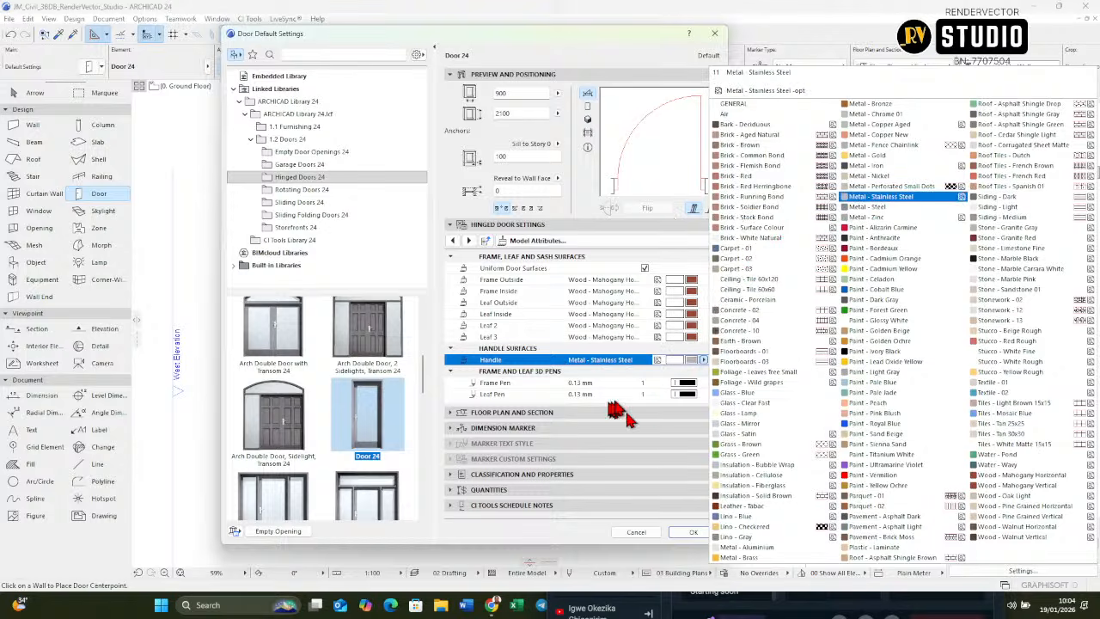
pyautogui.click(653, 414)
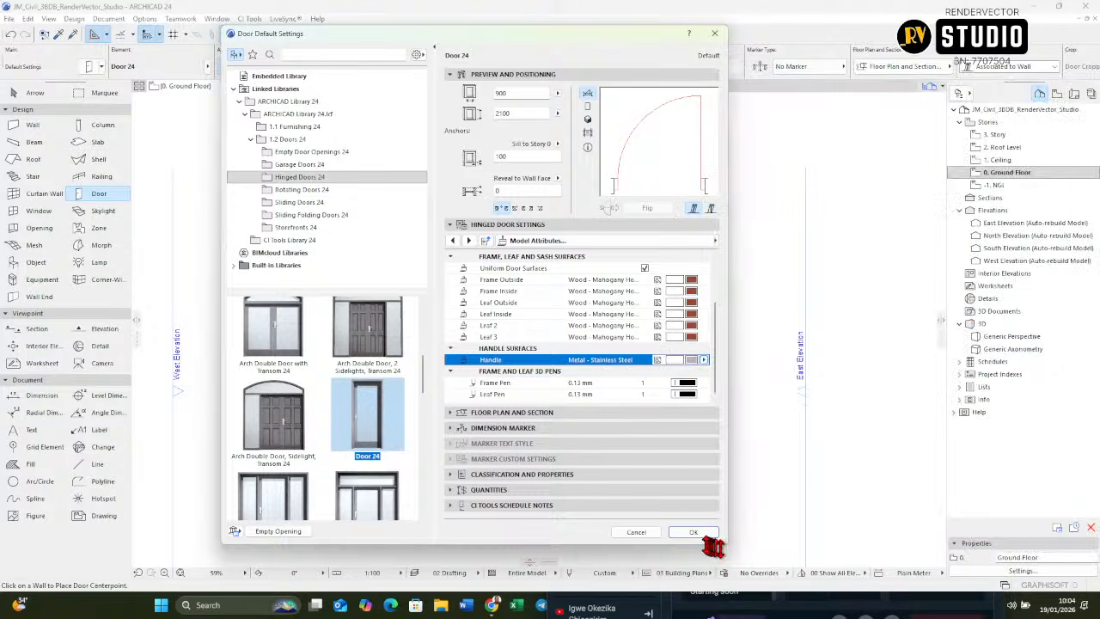
# Step: Set the door's reveal type to No Reveal with a depth of 100 and accept the default door settings
pyautogui.click(468, 241)
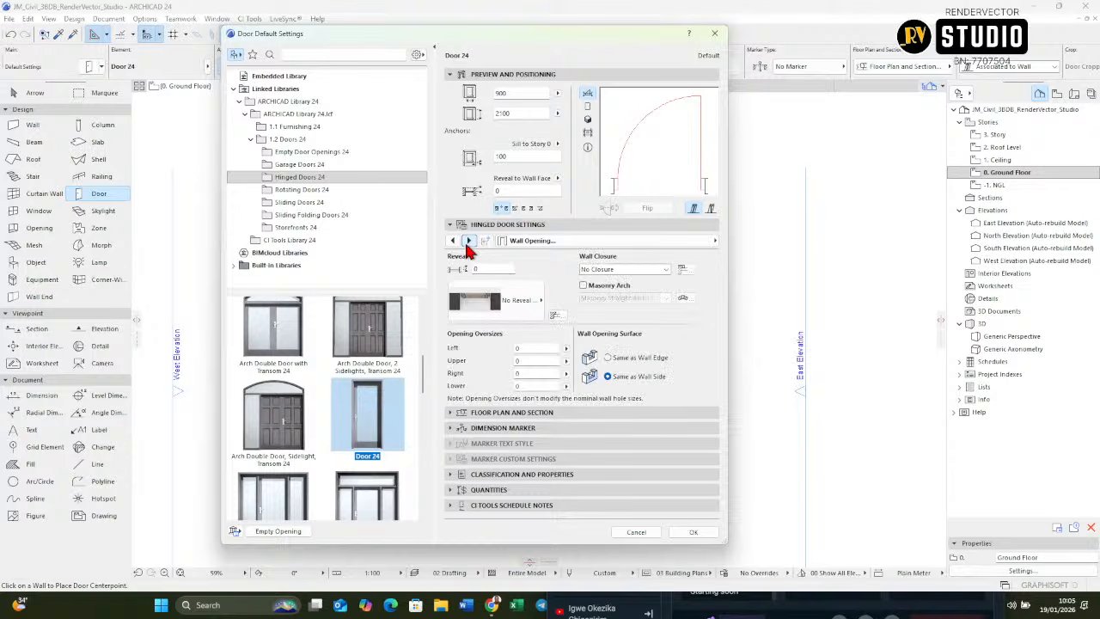
pyautogui.click(509, 299)
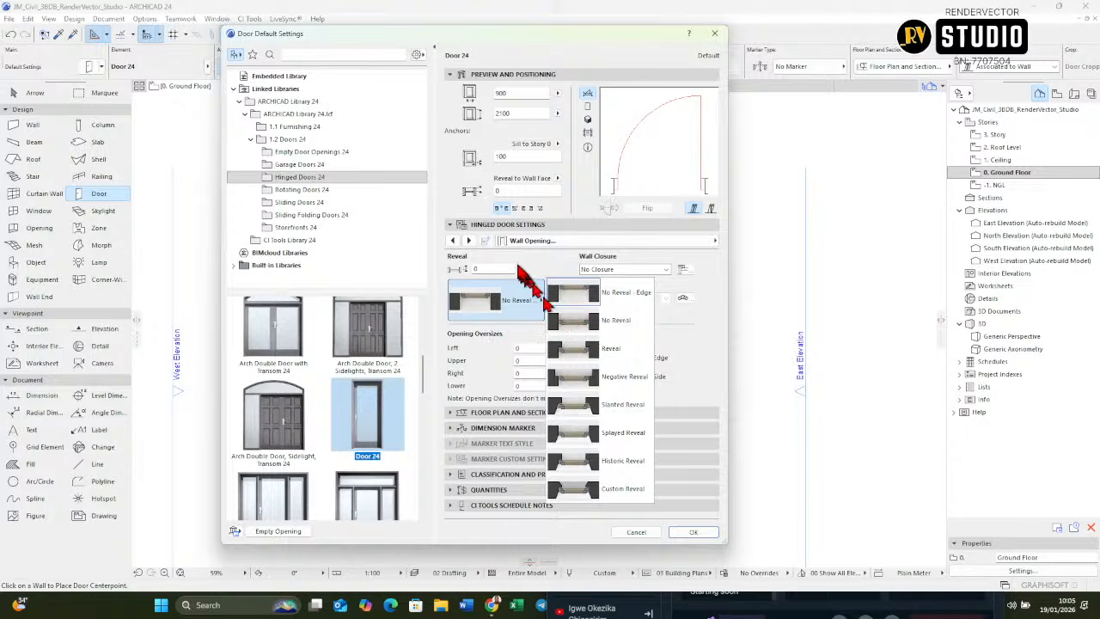
pyautogui.click(464, 244)
pyautogui.click(468, 241)
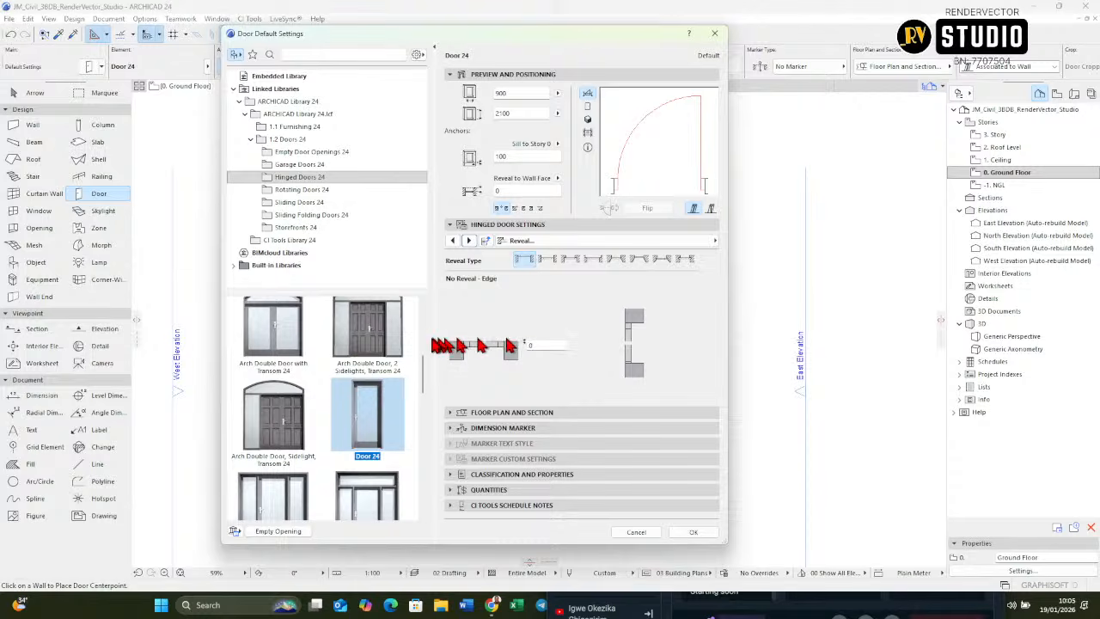
pyautogui.click(548, 259)
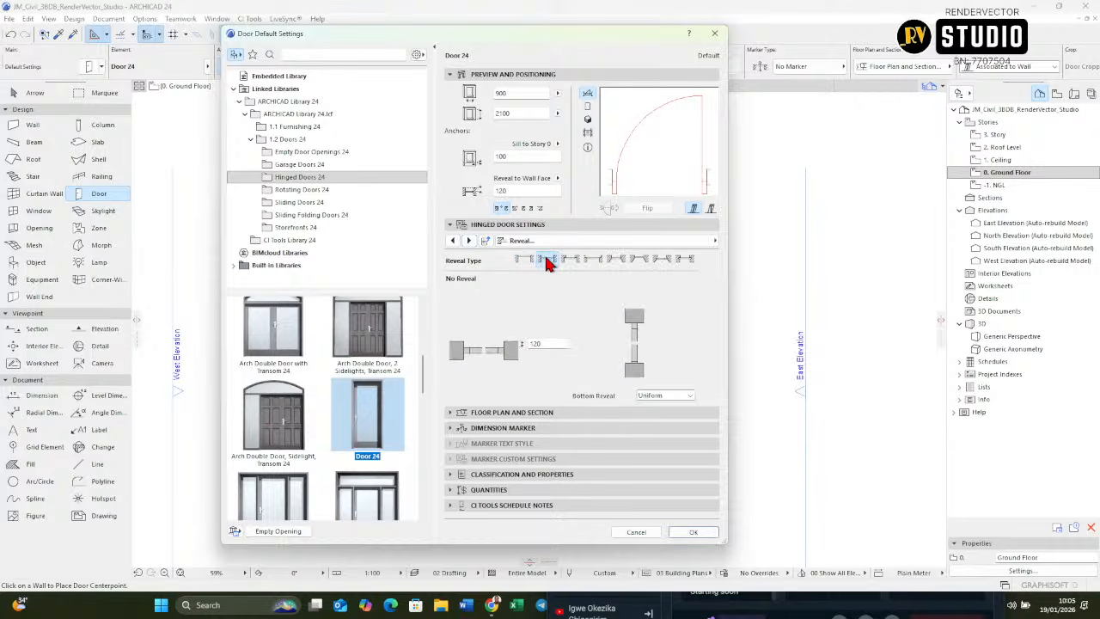
pyautogui.click(550, 342)
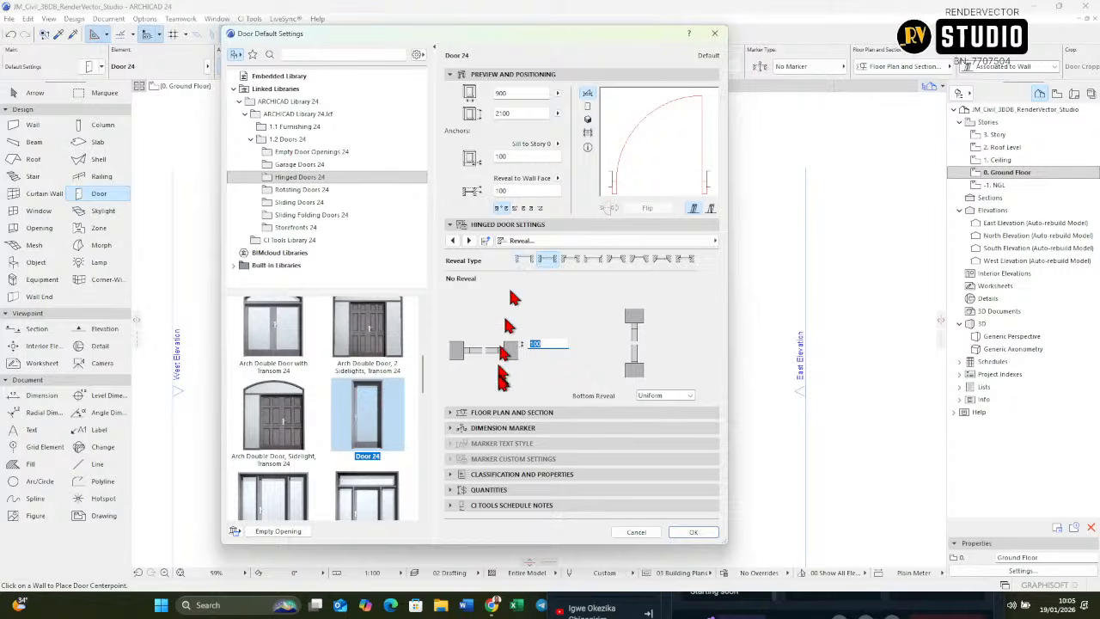
pyautogui.click(692, 532)
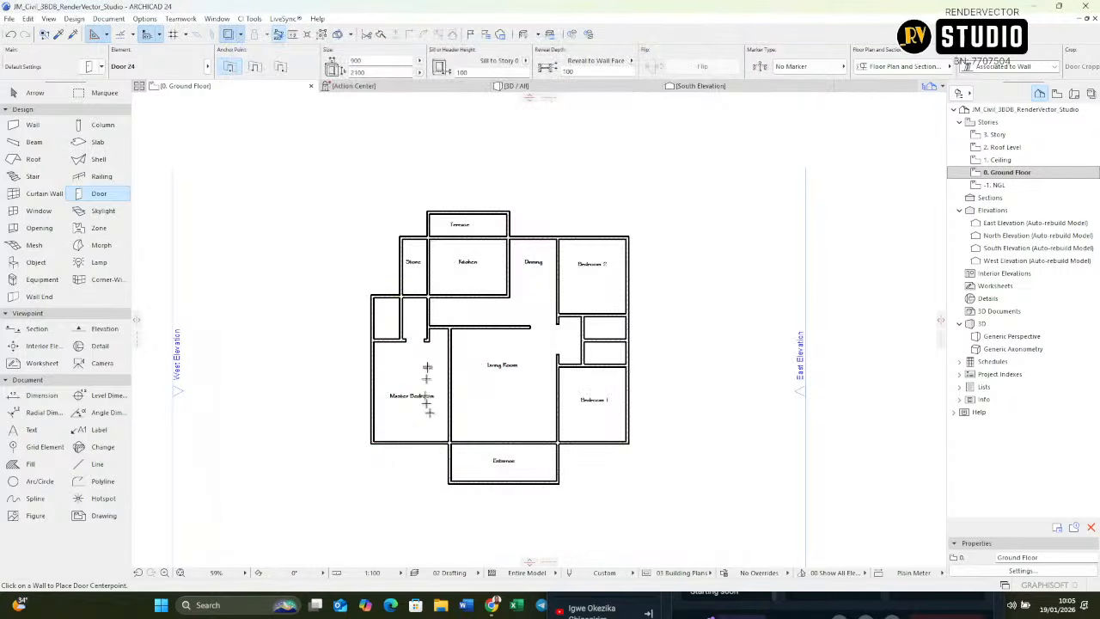
# Step: Place the door in the upper wall of Bedroom 1 beside the Living Room, swinging into the bedroom, and turn off True Line Weight
pyautogui.scroll(8, 585, 352)
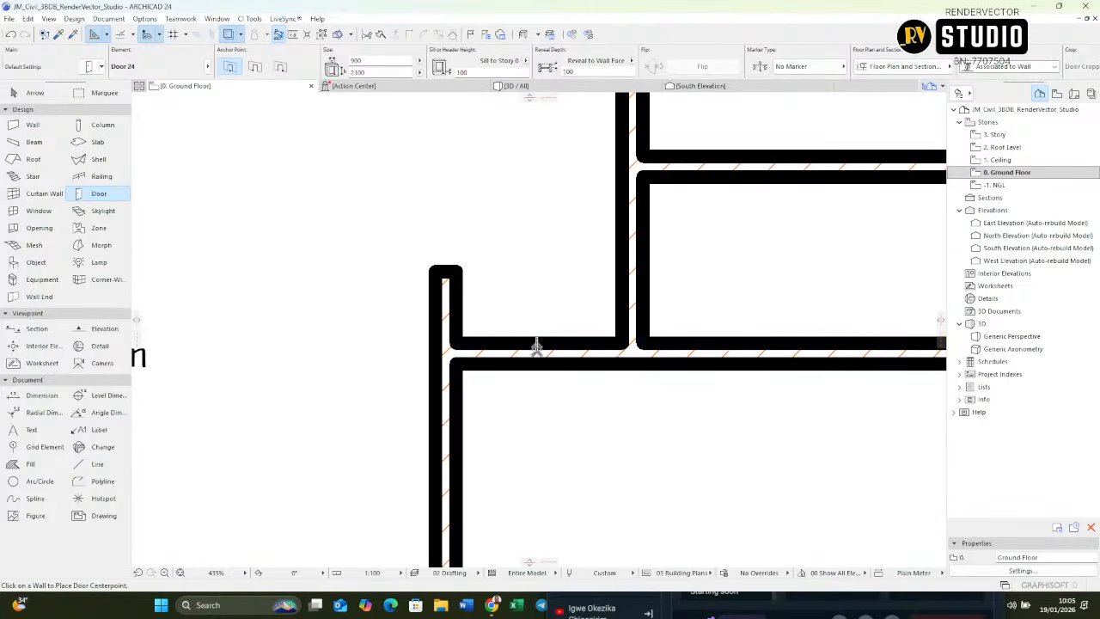
pyautogui.click(535, 371)
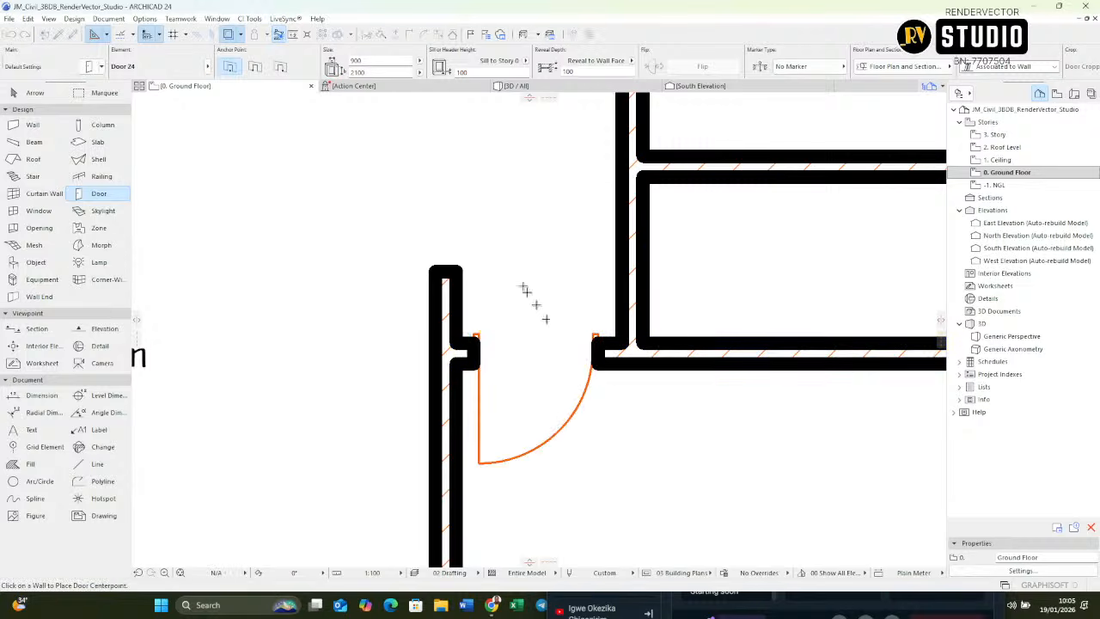
pyautogui.rightClick(502, 227)
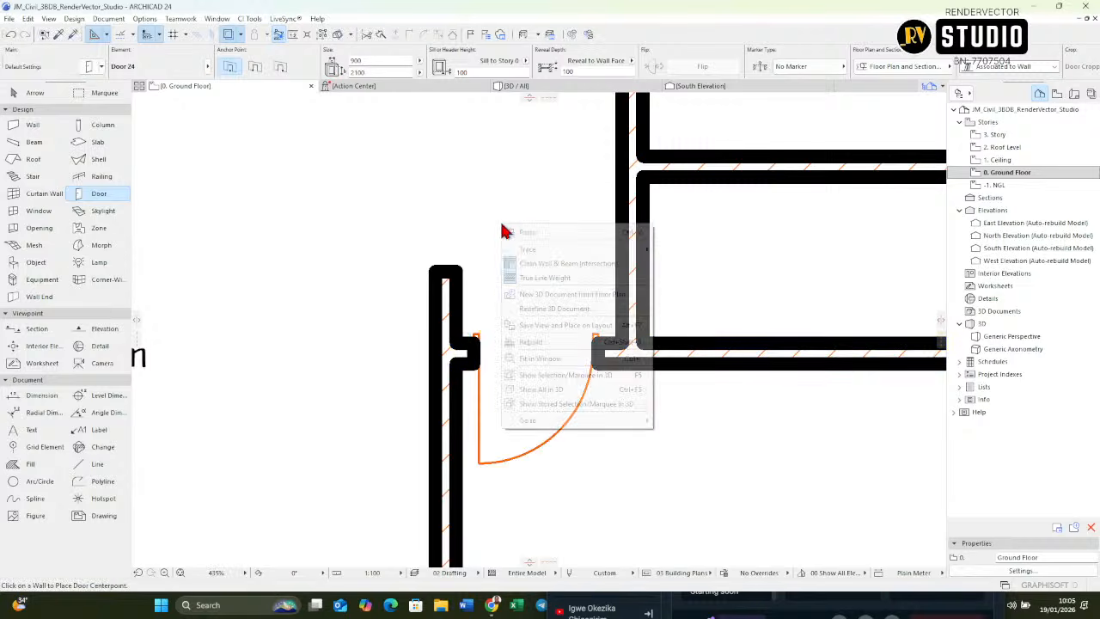
pyautogui.click(535, 277)
pyautogui.scroll(5, 520, 342)
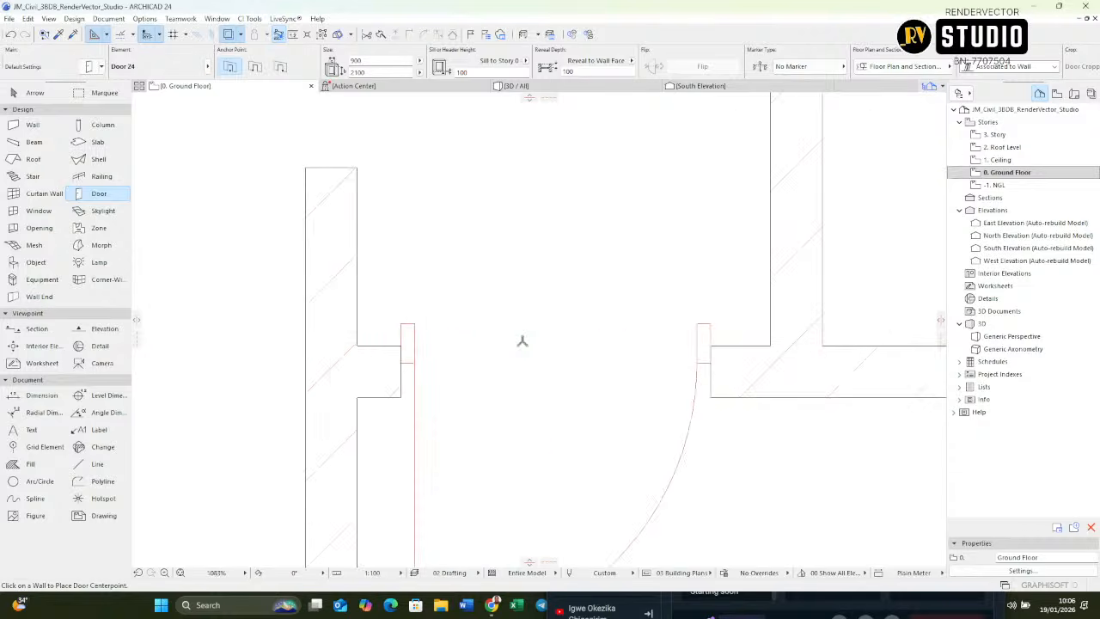
pyautogui.scroll(-5, 522, 341)
pyautogui.scroll(6, 461, 355)
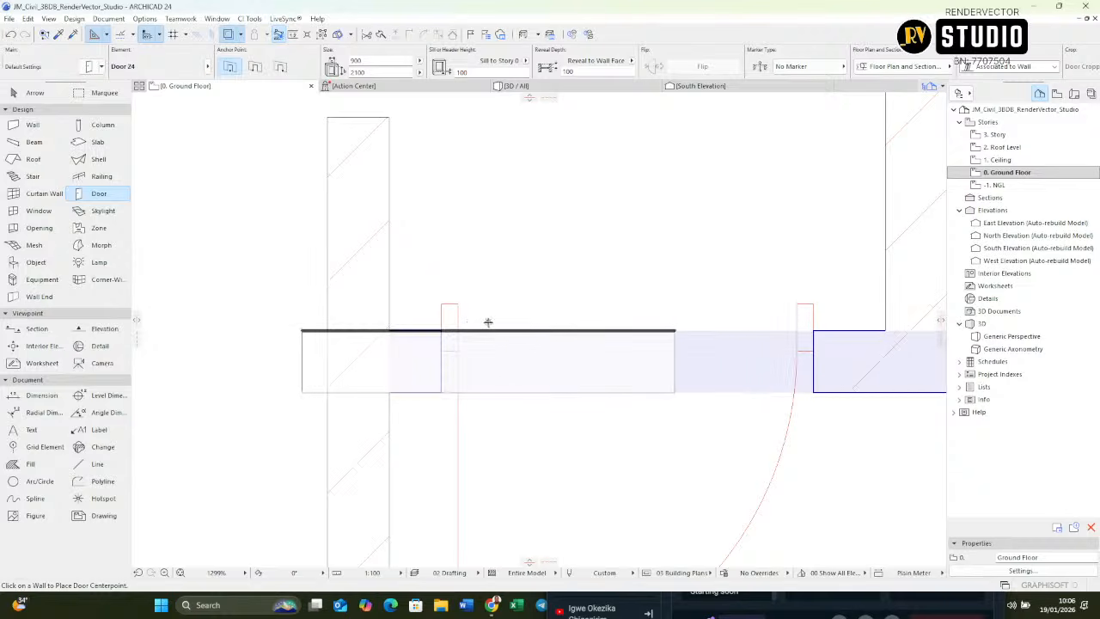
# Step: Show the model in 3D, select the placed door and inspect its leaf, handle and frame within the wall
pyautogui.press('F3')
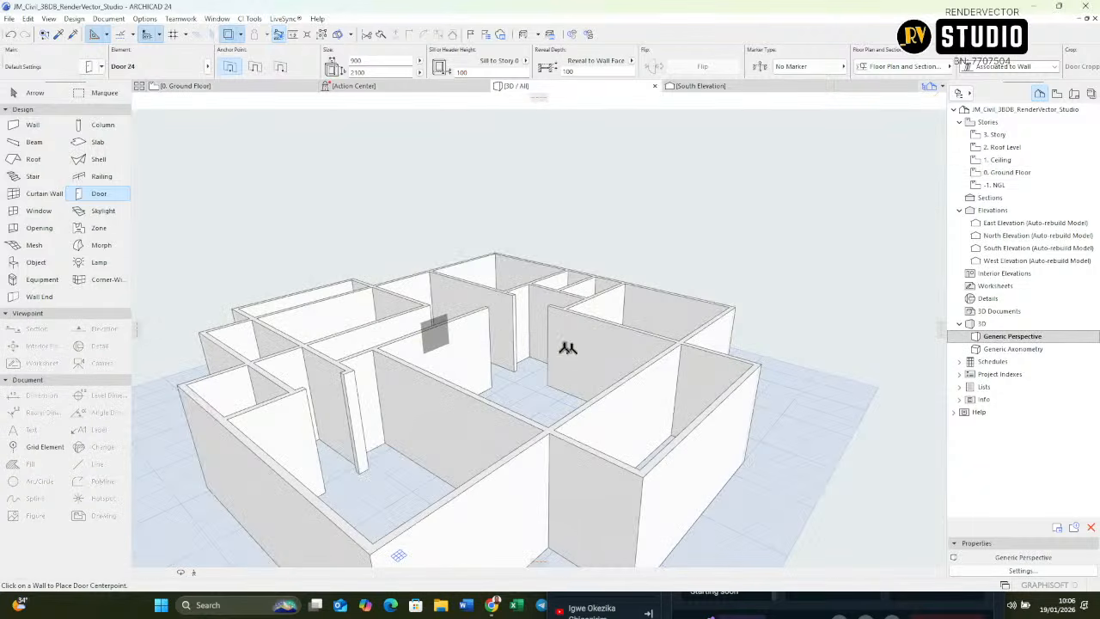
pyautogui.scroll(6, 503, 315)
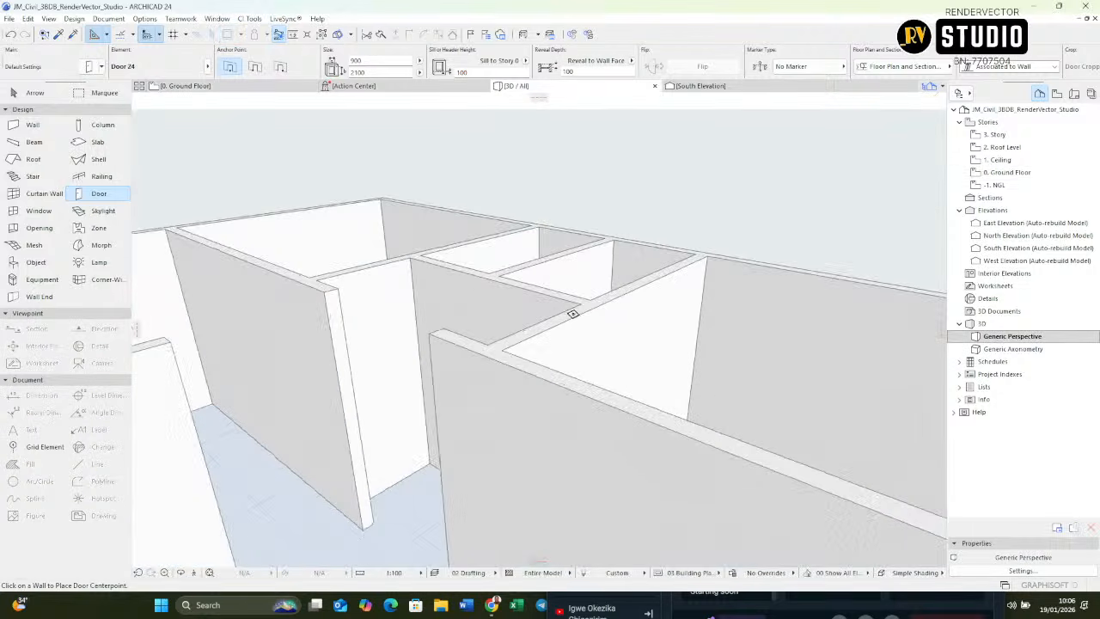
pyautogui.keyDown('shift'); pyautogui.moveTo(511, 390); pyautogui.dragTo(923, 369, button='middle'); pyautogui.keyUp('shift')
pyautogui.scroll(10, 507, 401)
pyautogui.keyDown('shift'); pyautogui.moveTo(507, 401); pyautogui.dragTo(610, 392, button='middle'); pyautogui.keyUp('shift')
pyautogui.scroll(-9, 575, 364)
pyautogui.scroll(2, 584, 349)
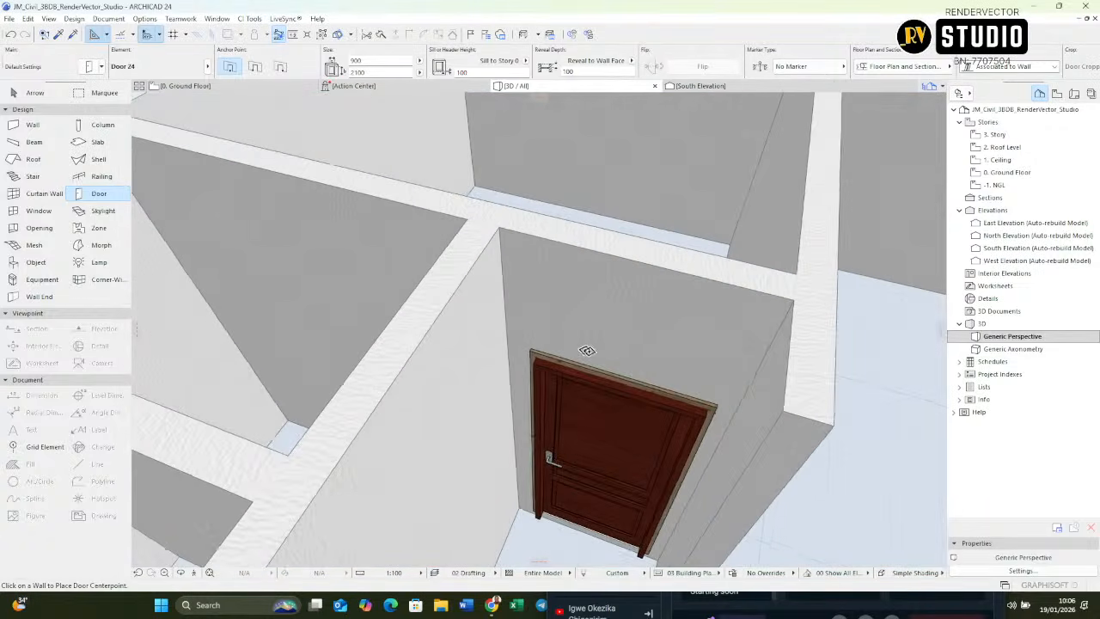
pyautogui.keyDown('shift'); pyautogui.moveTo(584, 351); pyautogui.dragTo(593, 326, button='middle'); pyautogui.keyUp('shift')
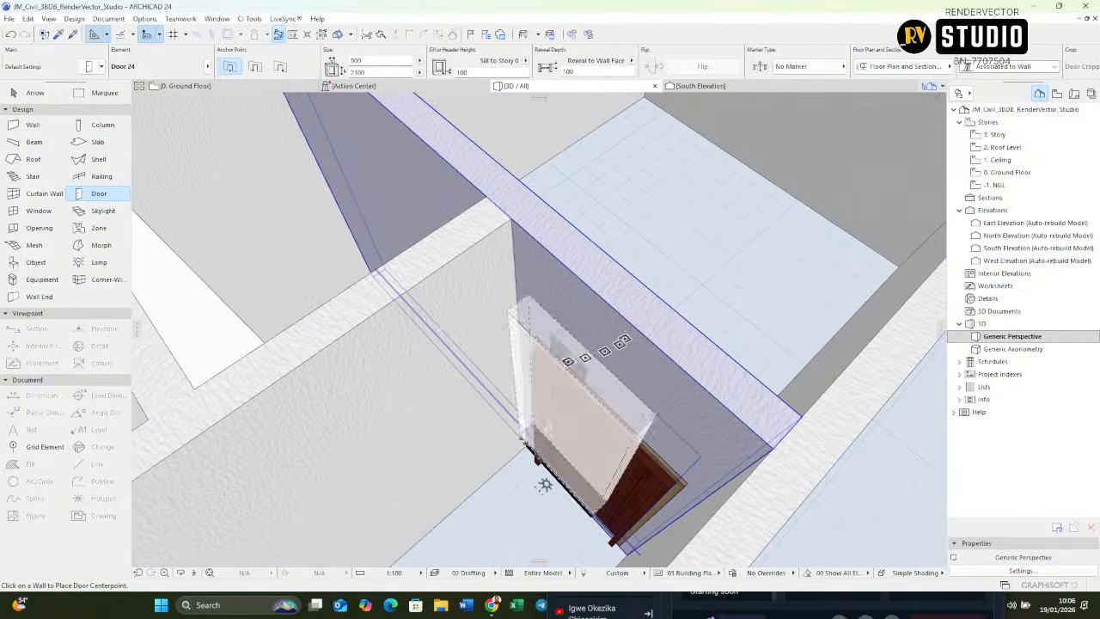
pyautogui.keyDown('shift'); pyautogui.click(600, 458); pyautogui.keyUp('shift')
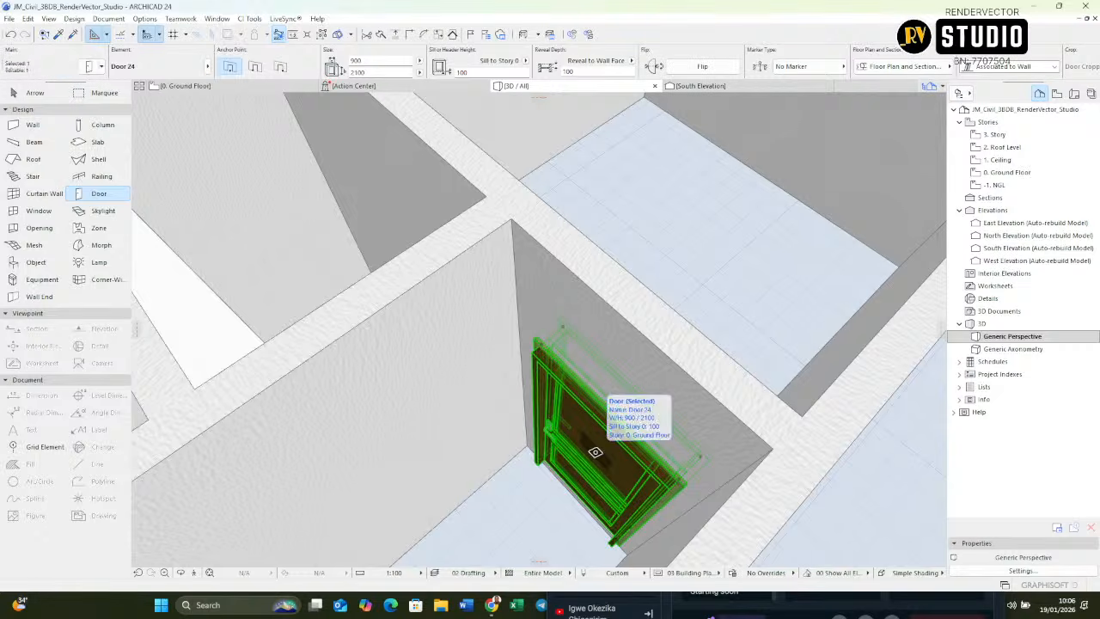
pyautogui.keyDown('shift'); pyautogui.moveTo(596, 452); pyautogui.dragTo(613, 365, button='middle'); pyautogui.keyUp('shift')
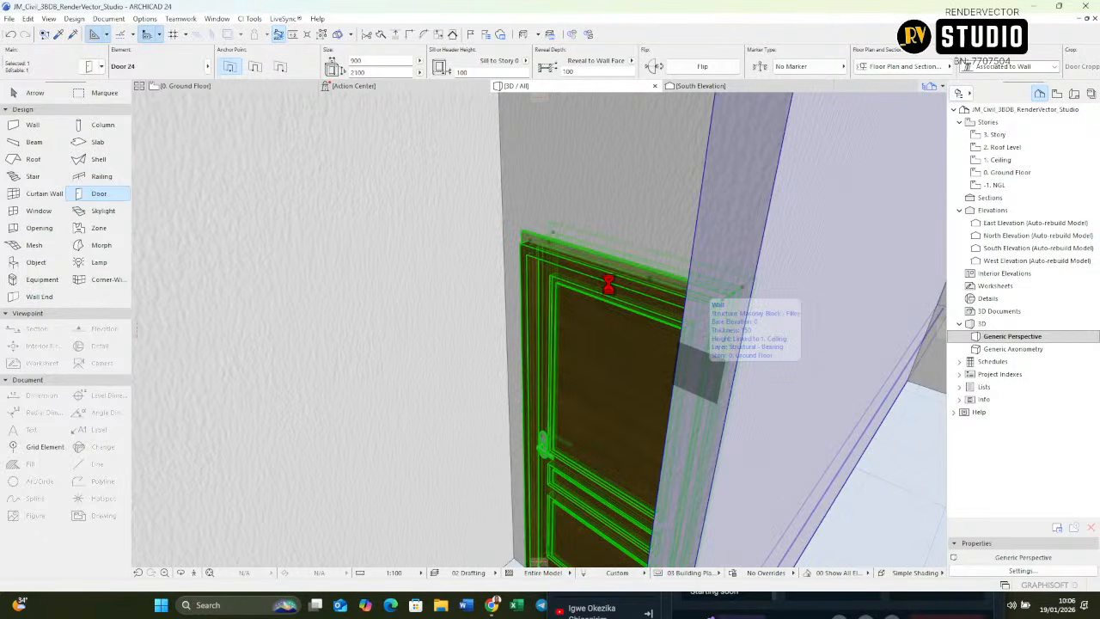
# Step: Change the selected door's reveal type to No Reveal - Edge with a depth of 0
pyautogui.hotkey('ctrl', 't')
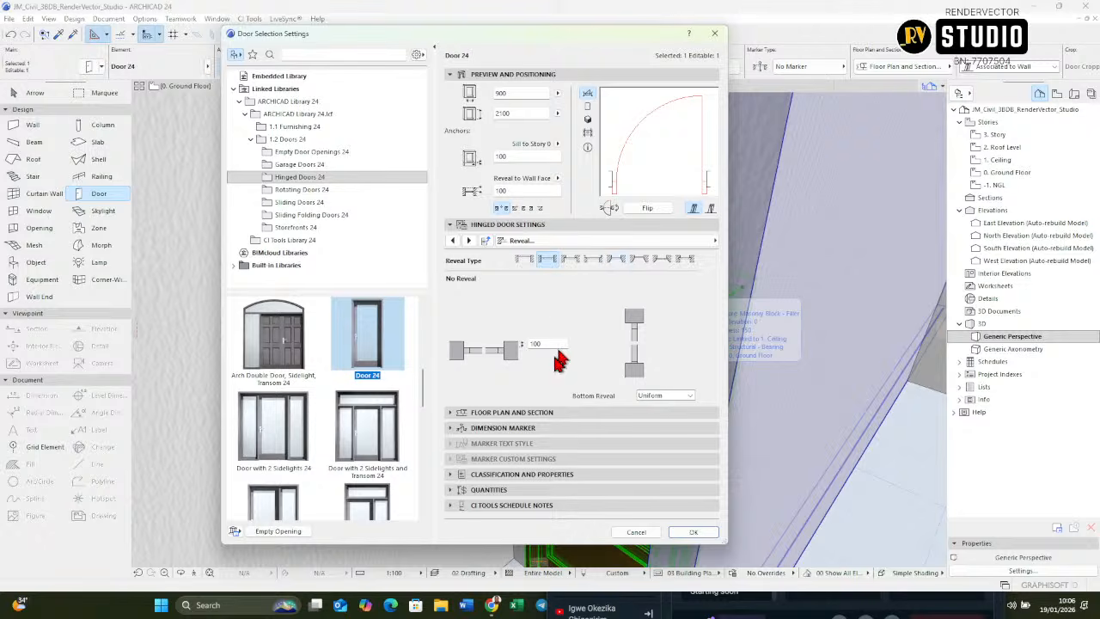
pyautogui.click(528, 260)
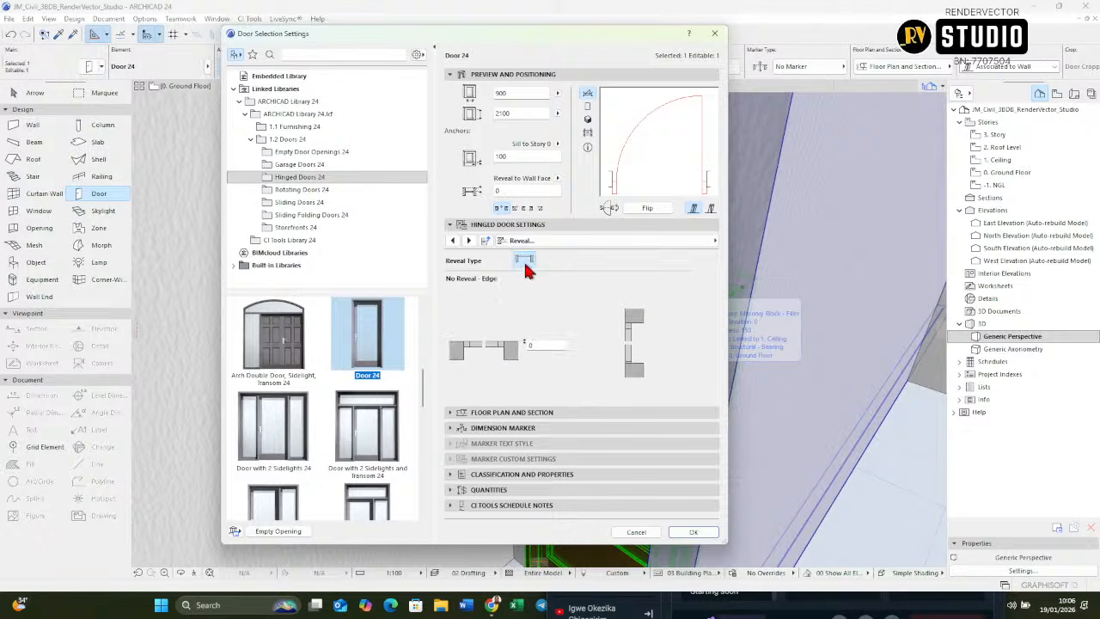
pyautogui.click(692, 532)
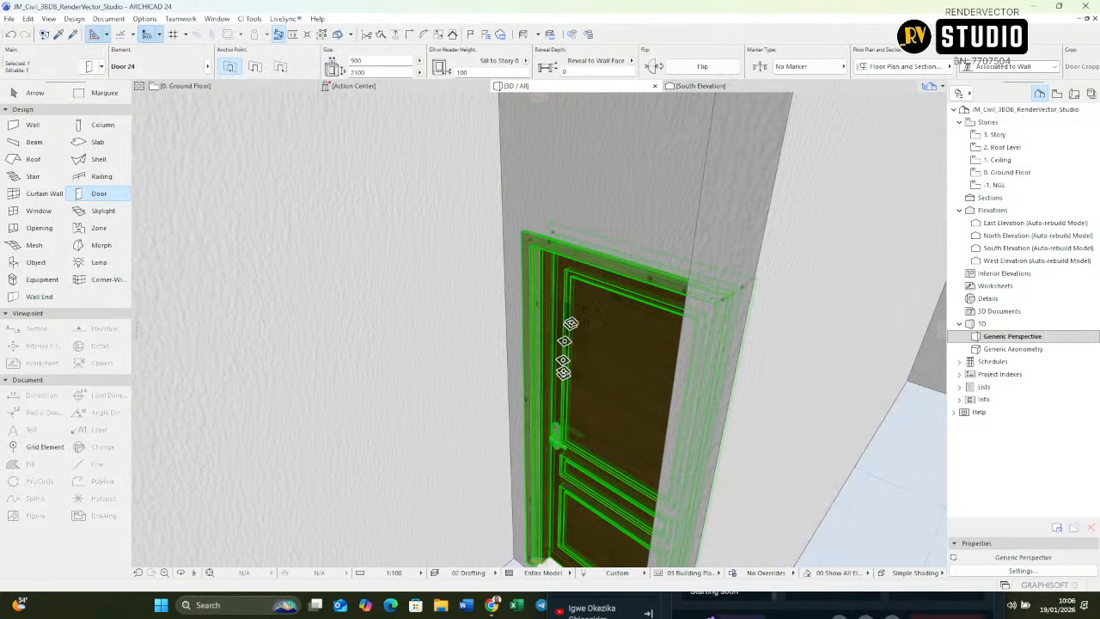
# Step: Set the door's uniform outside and inside casing surfaces to Wood - Mahogany Horizontal, then deselect the door
pyautogui.keyDown('shift'); pyautogui.moveTo(636, 298); pyautogui.dragTo(479, 258, button='middle'); pyautogui.keyUp('shift')
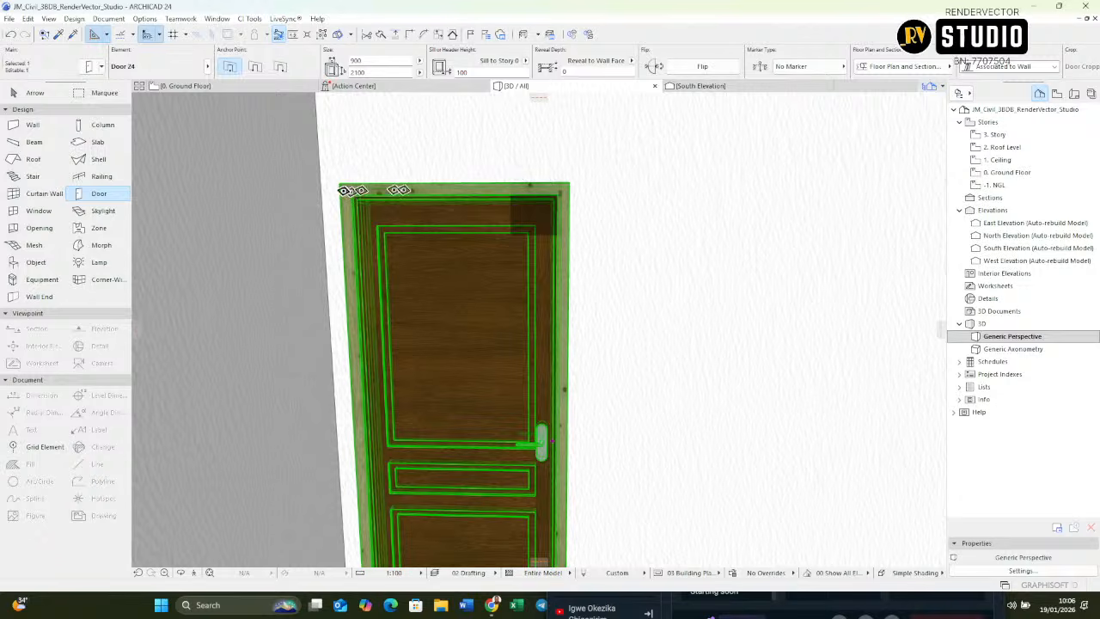
pyautogui.doubleClick(546, 447)
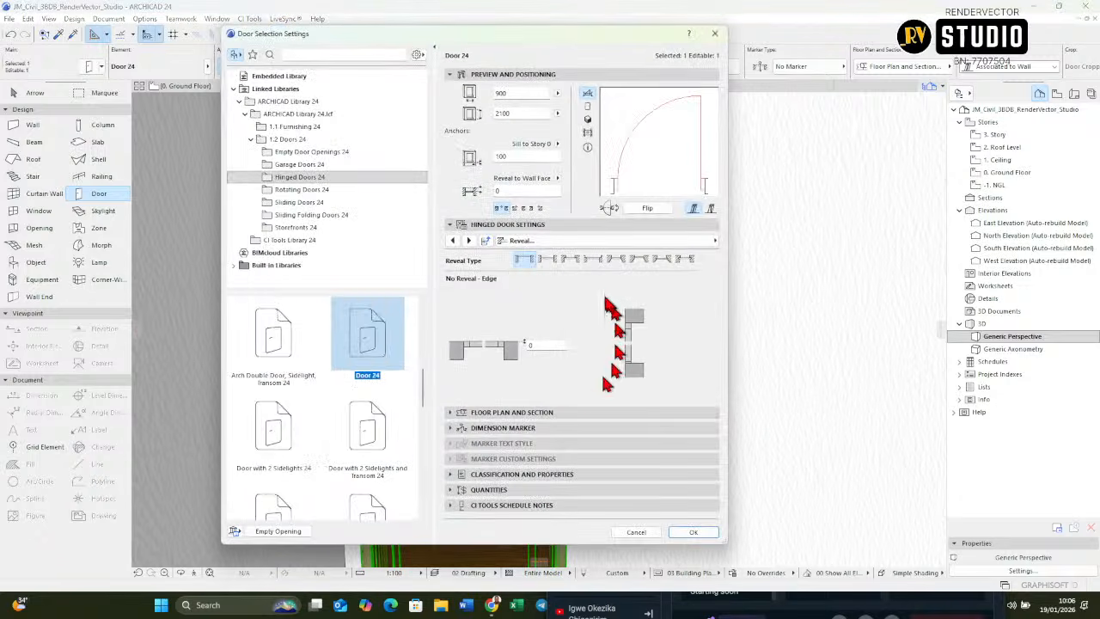
pyautogui.click(469, 240)
pyautogui.click(468, 240)
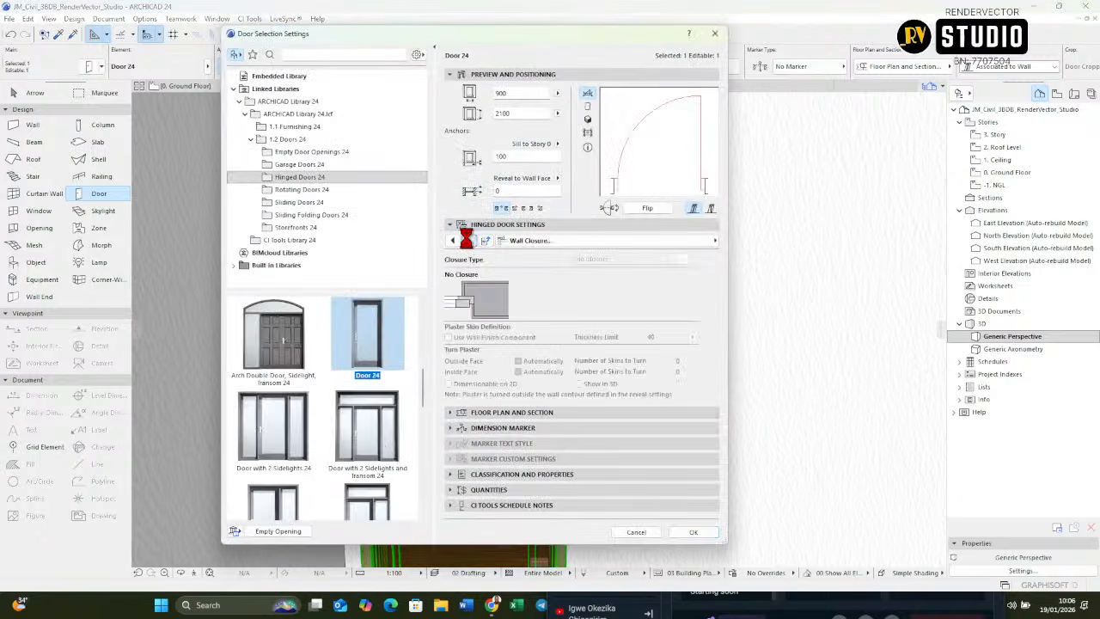
pyautogui.click(467, 240)
pyautogui.click(467, 239)
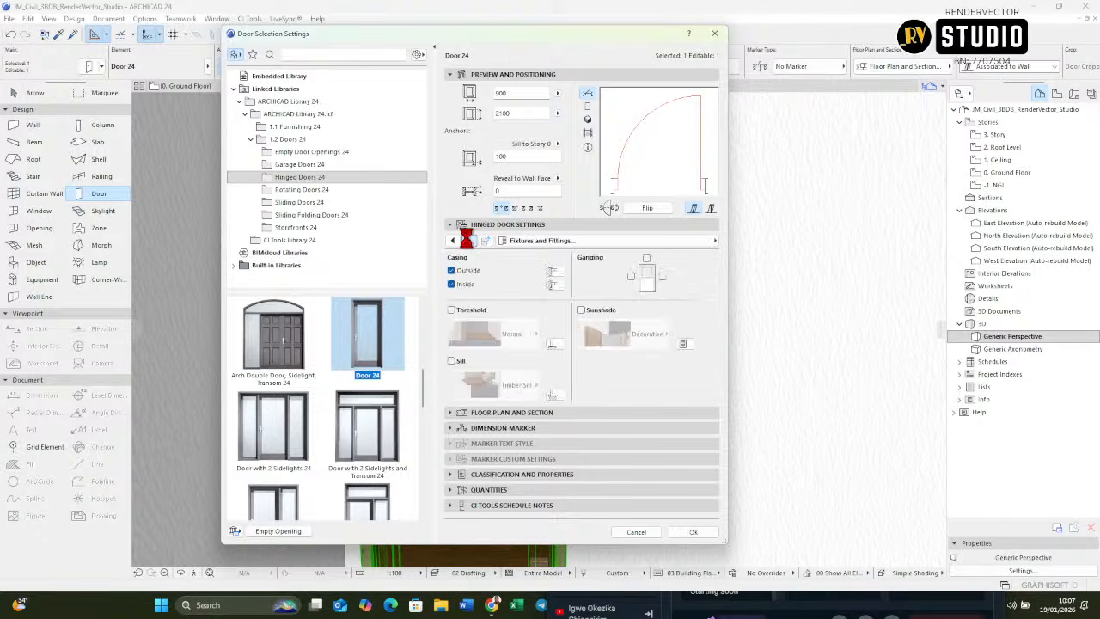
pyautogui.click(467, 239)
pyautogui.click(453, 241)
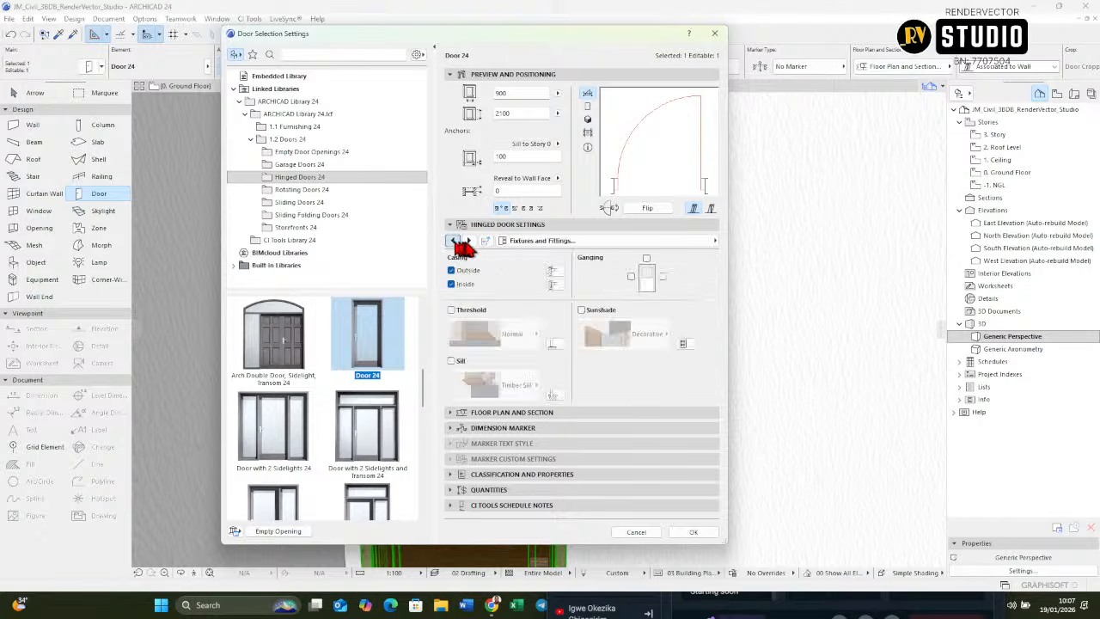
pyautogui.click(468, 240)
pyautogui.click(468, 240)
pyautogui.click(469, 240)
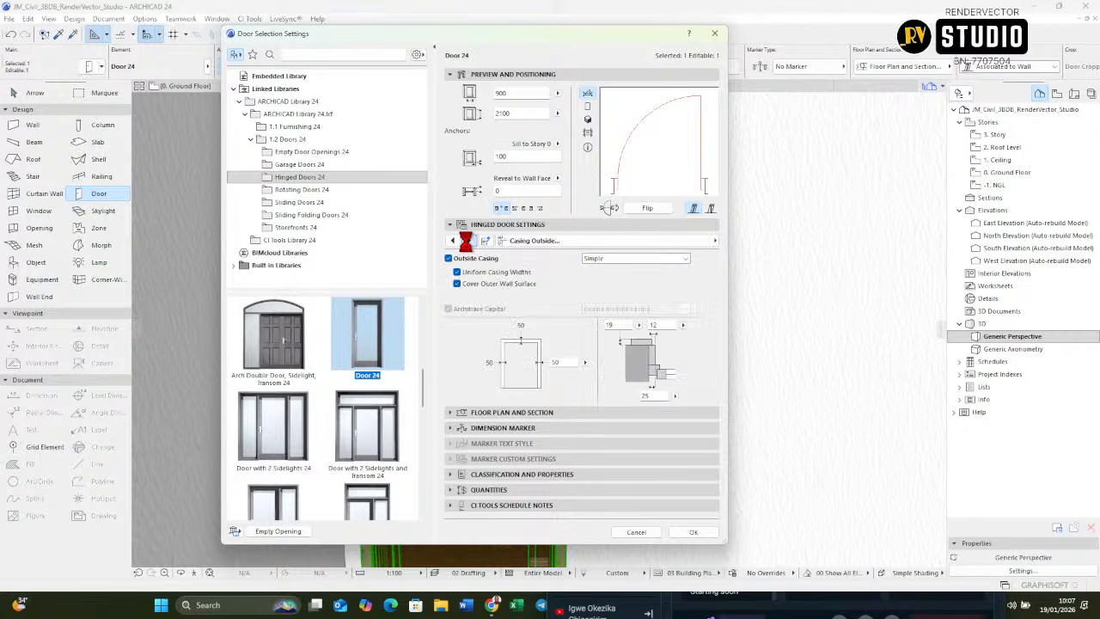
pyautogui.click(466, 240)
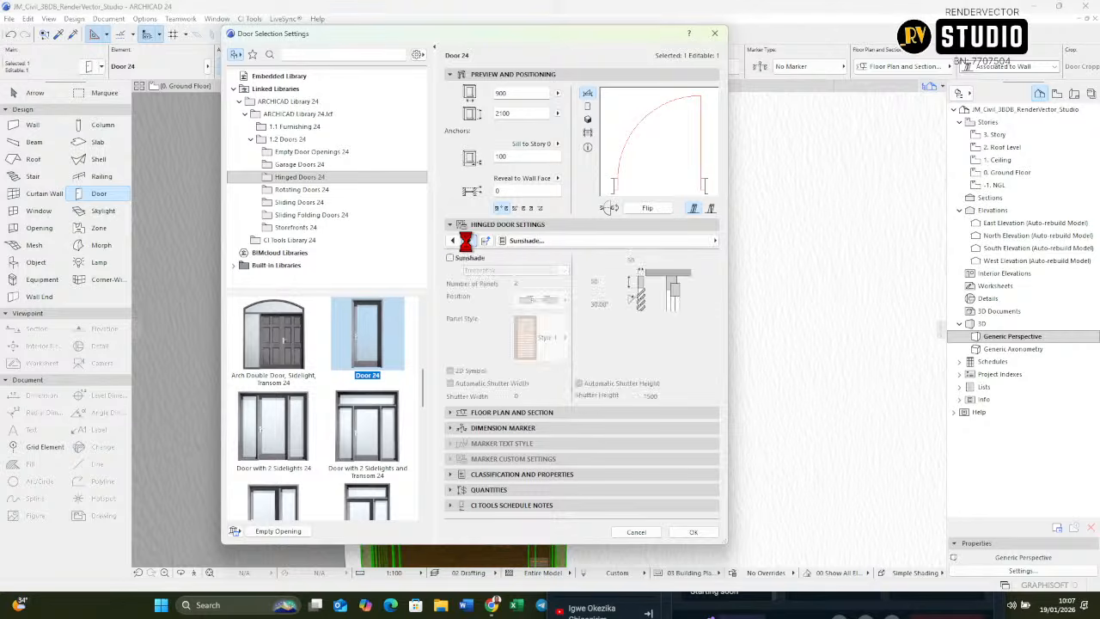
pyautogui.click(467, 240)
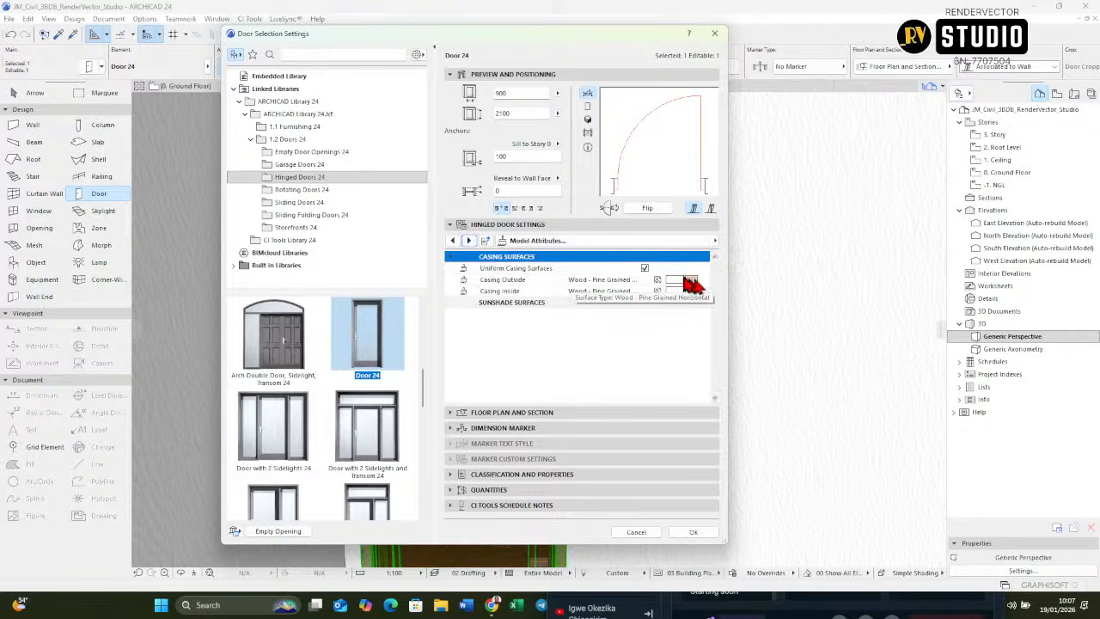
pyautogui.click(691, 283)
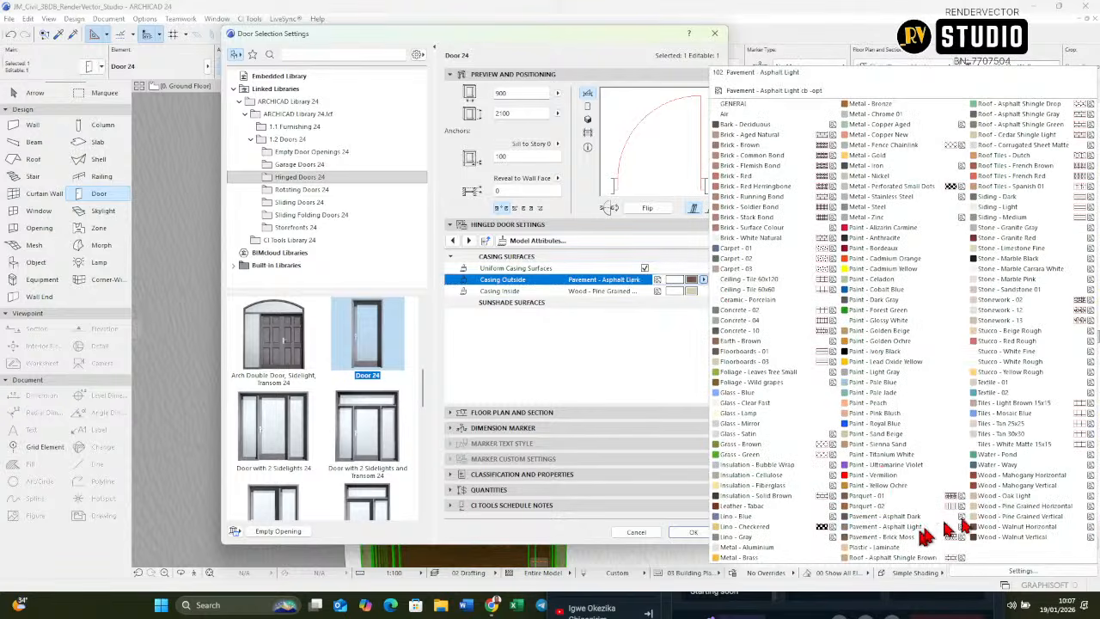
pyautogui.click(1008, 479)
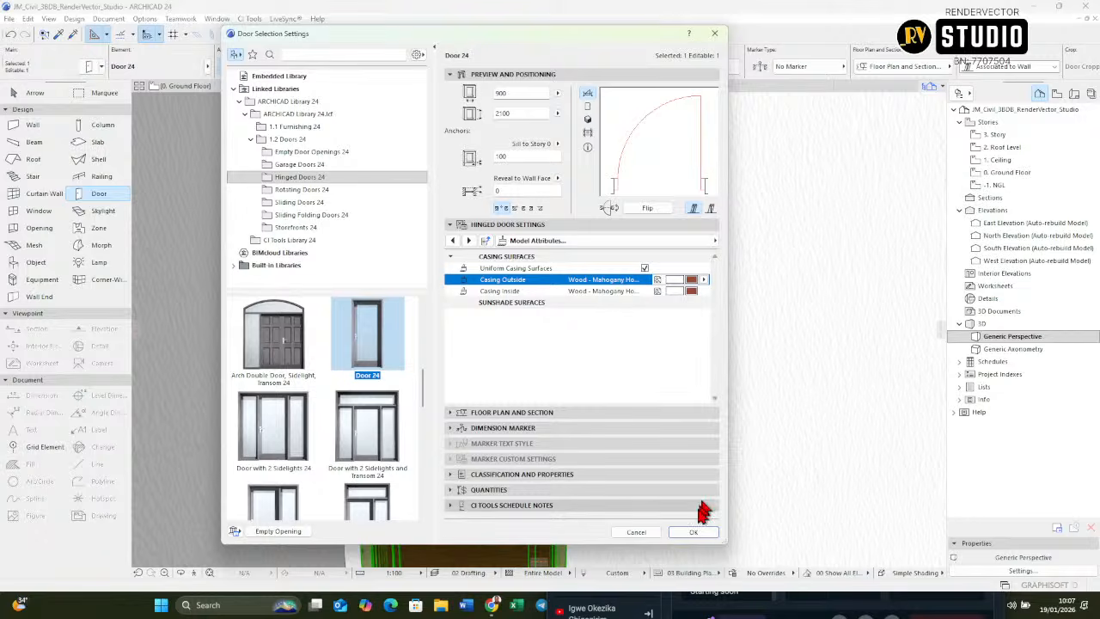
pyautogui.click(697, 531)
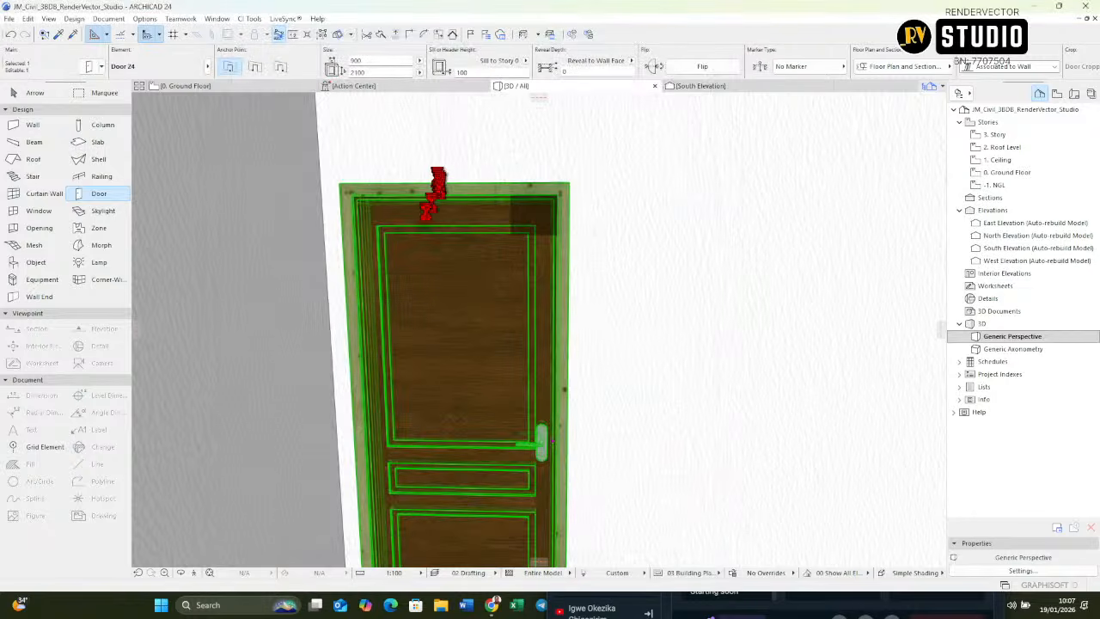
pyautogui.press('Escape')
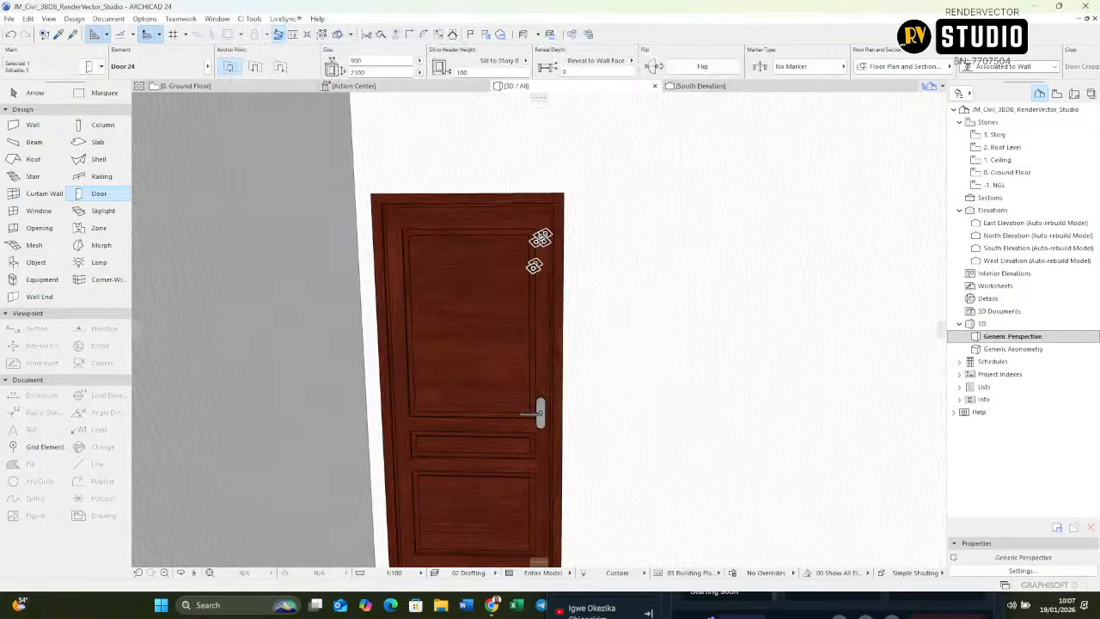
# Step: Select the Bedroom 1 door in 3D, set its sill height to 0 and check how it meets the floor
pyautogui.keyDown('shift'); pyautogui.moveTo(551, 303); pyautogui.dragTo(523, 430, button='middle'); pyautogui.keyUp('shift')
pyautogui.click(579, 209)
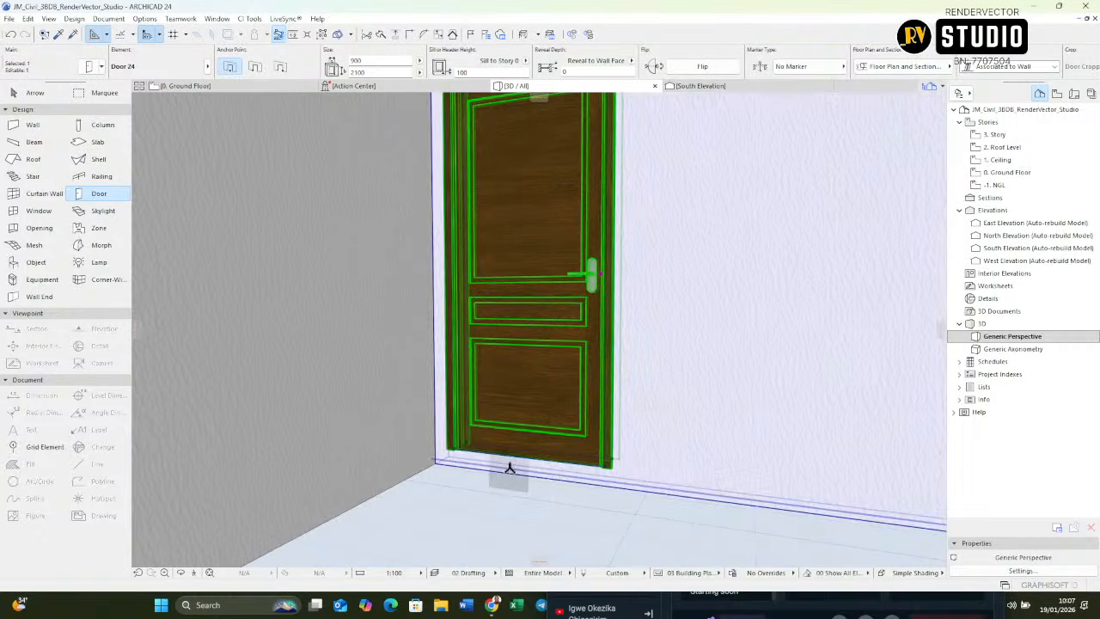
pyautogui.moveTo(560, 437)
pyautogui.keyDown('shift'); pyautogui.mouseDown(button='middle')
pyautogui.moveTo(572, 510)
pyautogui.moveTo(559, 456)
pyautogui.mouseUp(button='middle'); pyautogui.keyUp('shift')
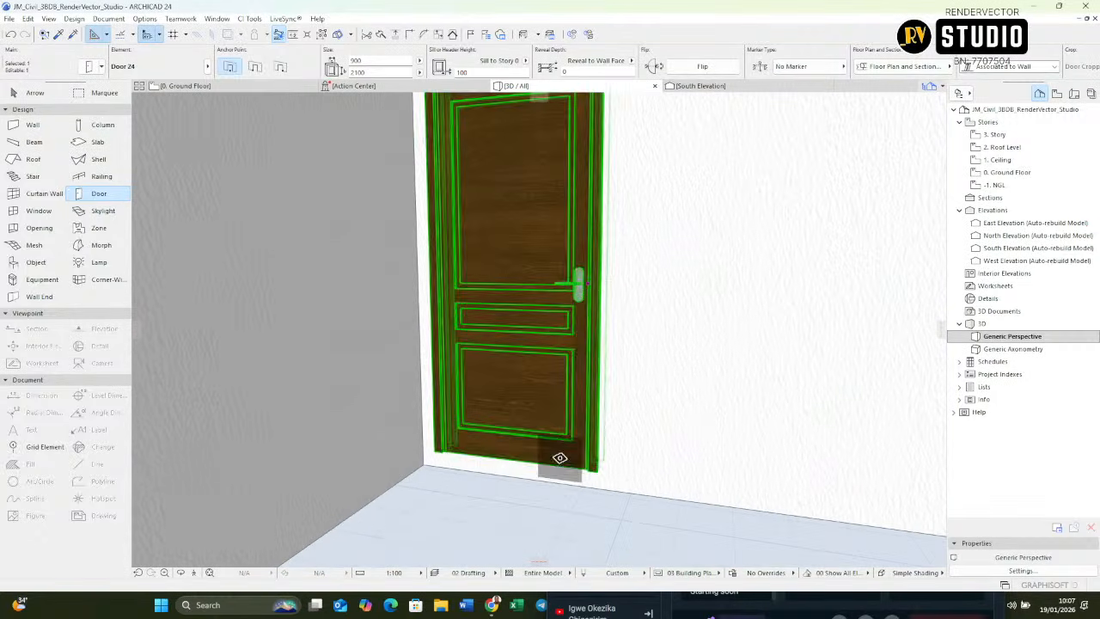
pyautogui.click(470, 73)
pyautogui.write('0')
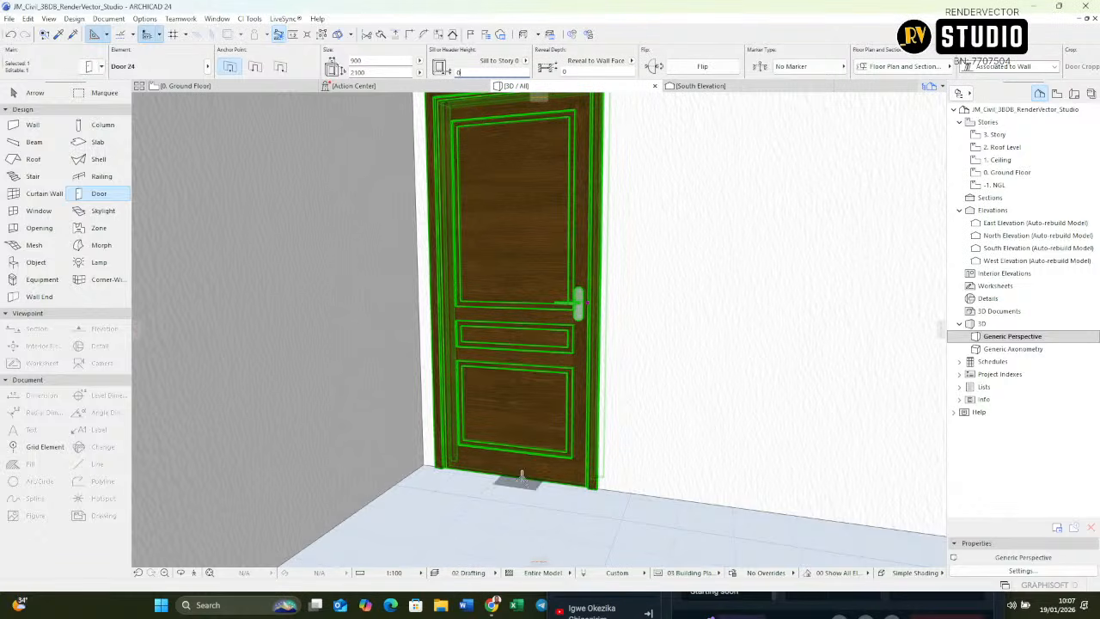
pyautogui.press('Return')
pyautogui.keyDown('shift'); pyautogui.moveTo(550, 461); pyautogui.dragTo(605, 506, button='middle'); pyautogui.keyUp('shift')
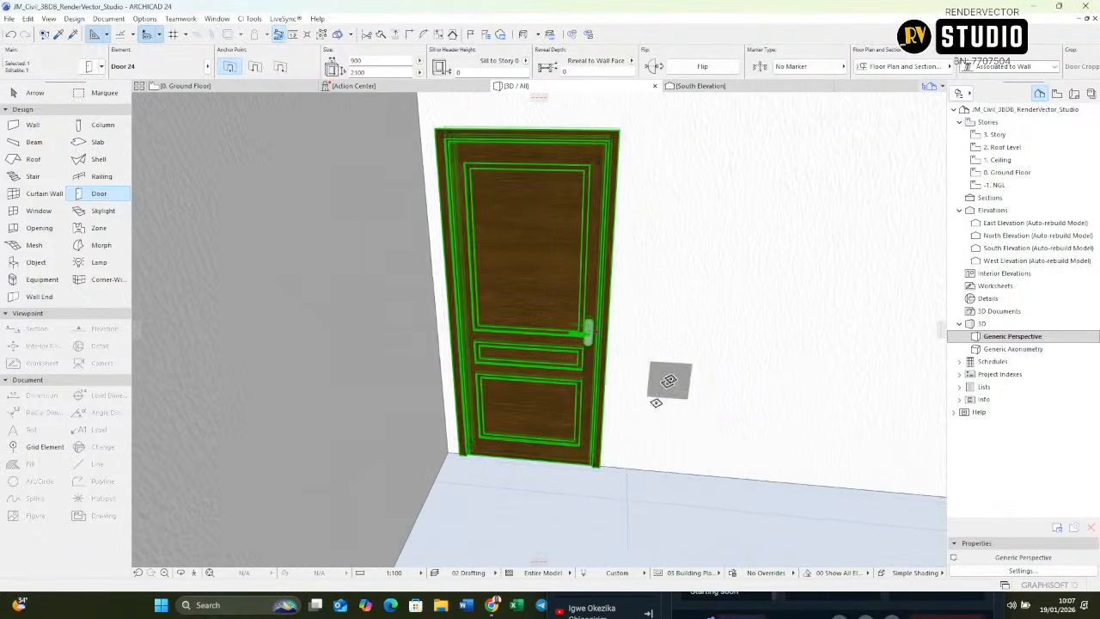
pyautogui.keyDown('shift'); pyautogui.moveTo(660, 397); pyautogui.dragTo(583, 451, button='middle'); pyautogui.keyUp('shift')
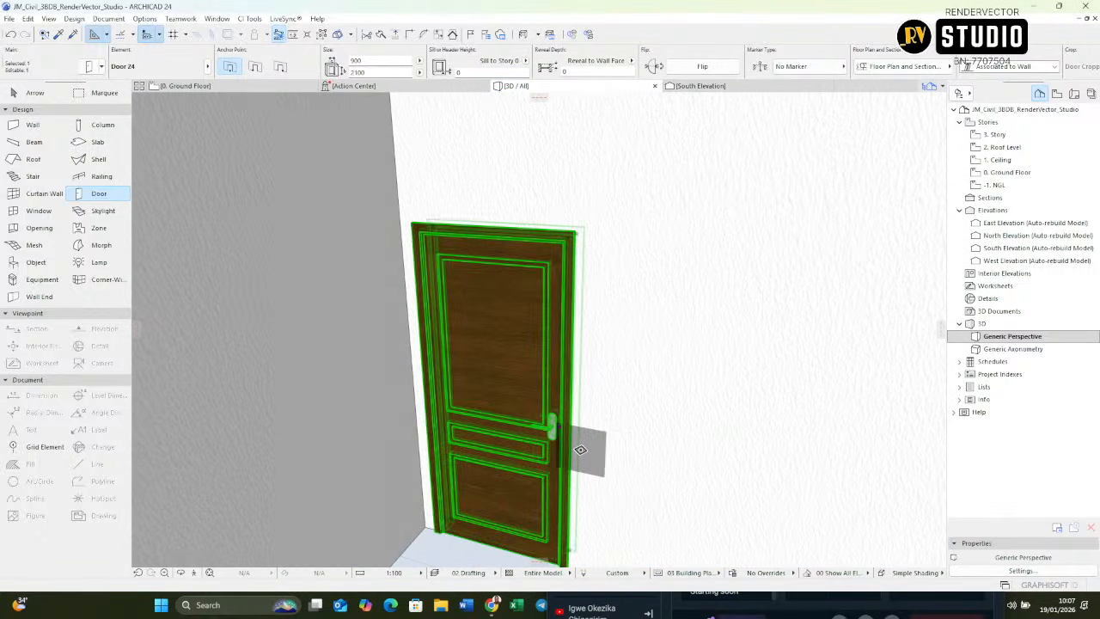
pyautogui.press('Escape')
# Step: Return to the ground floor plan and assign the D Marker 24 dimension marker to the Bedroom 1 door
pyautogui.press('F2')
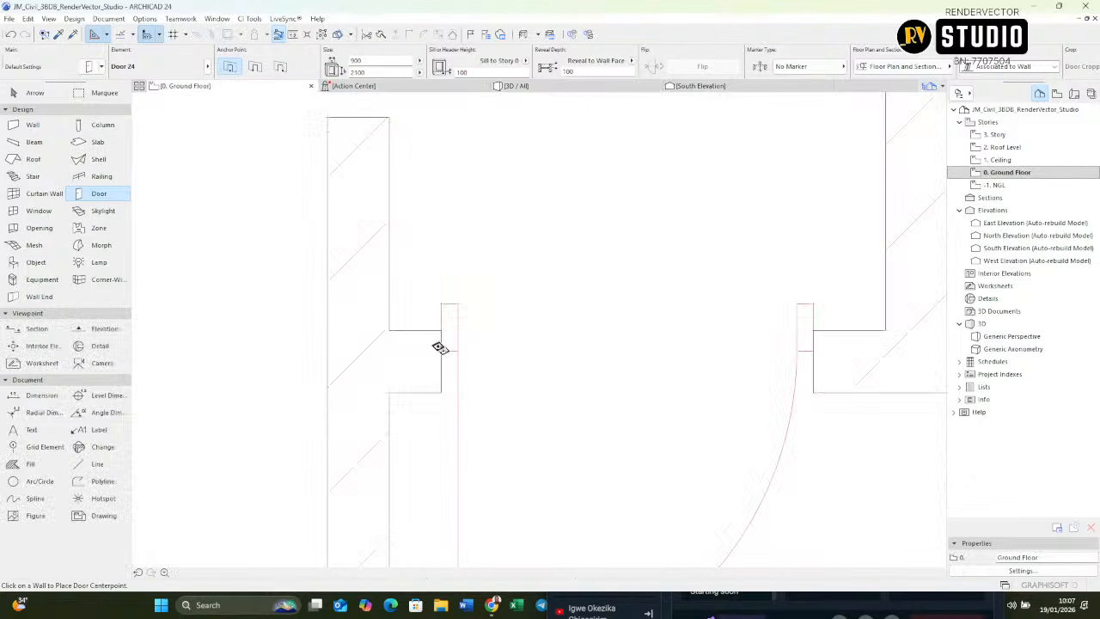
pyautogui.scroll(-6, 441, 346)
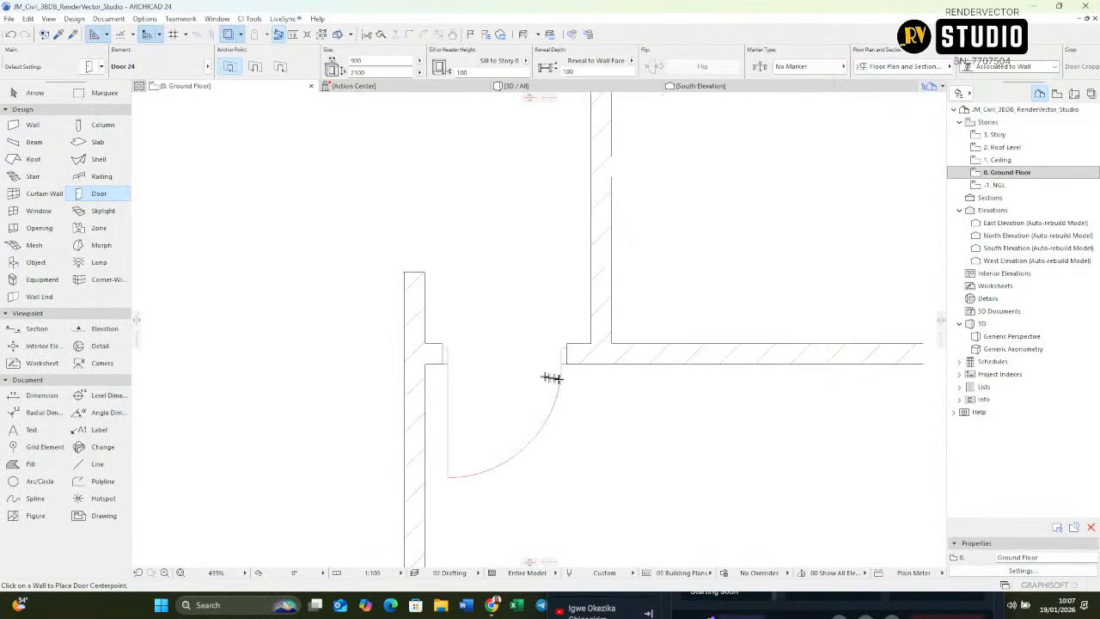
pyautogui.scroll(3, 557, 378)
pyautogui.moveTo(443, 474); pyautogui.dragTo(494, 368, button='middle')
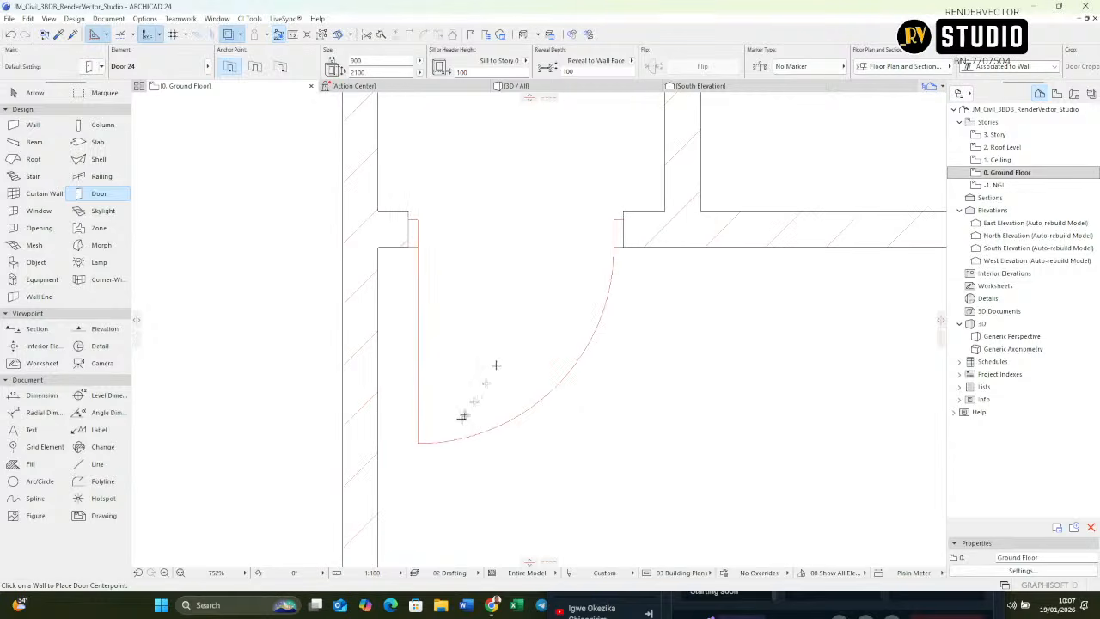
pyautogui.click(418, 444)
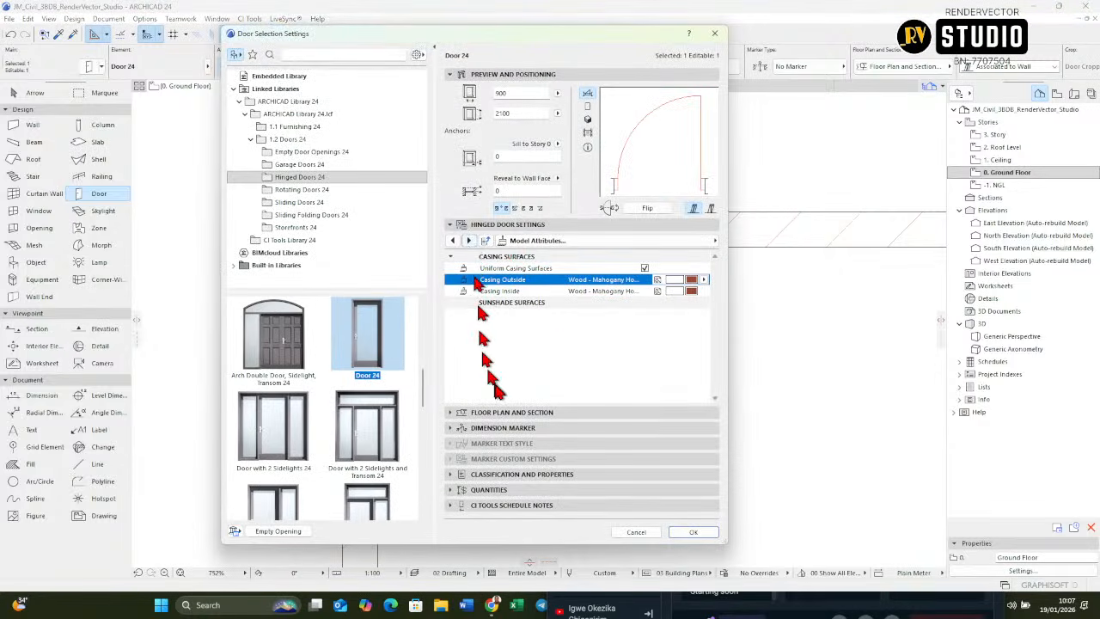
pyautogui.click(455, 429)
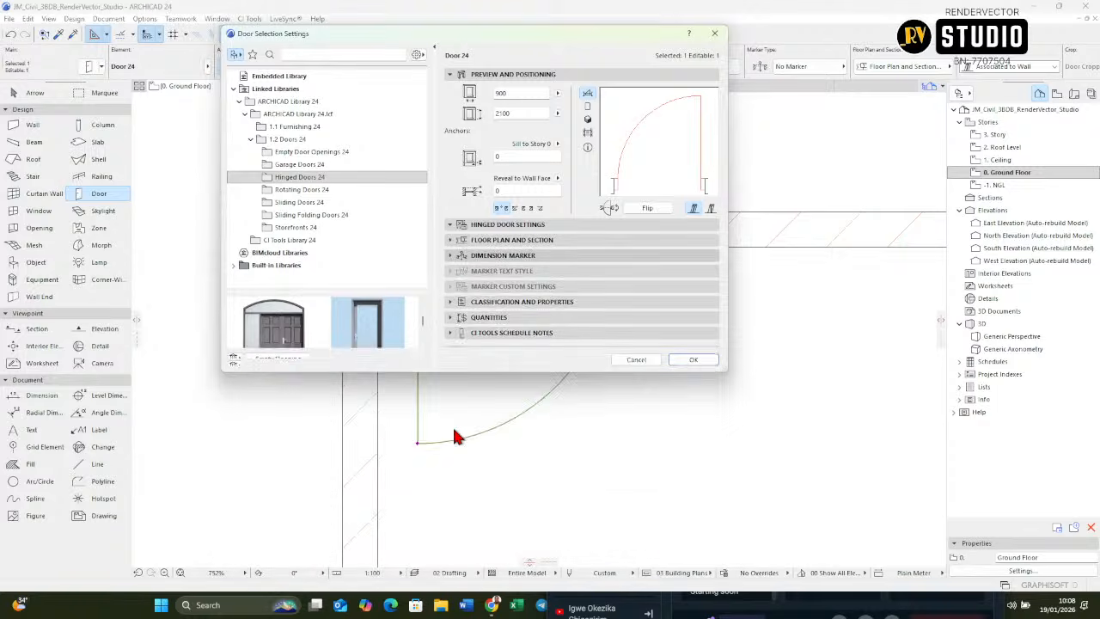
pyautogui.click(485, 277)
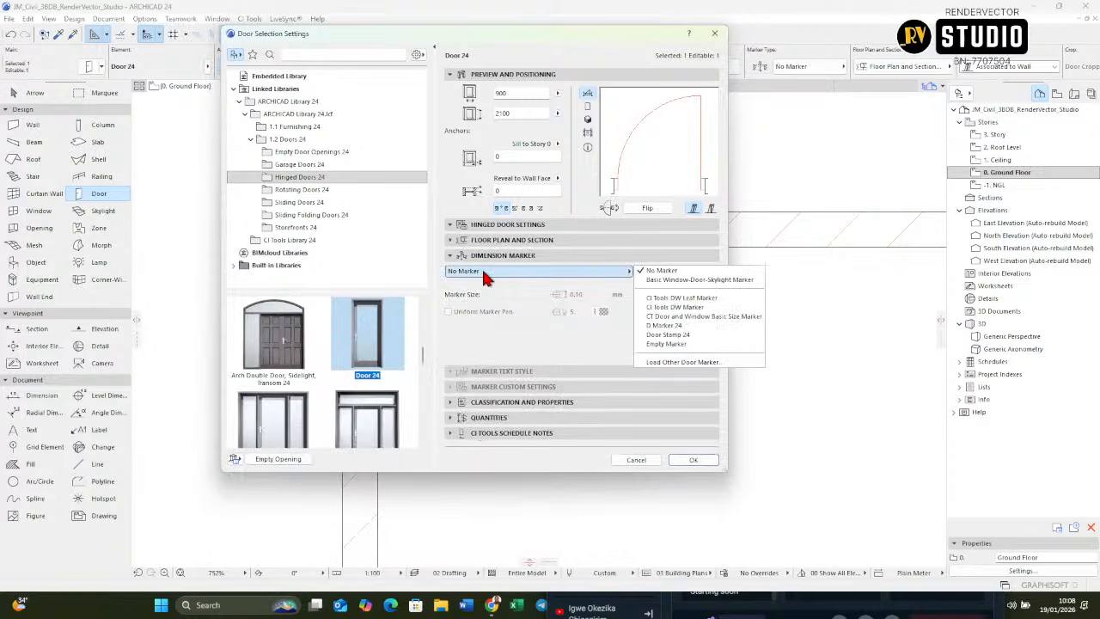
pyautogui.click(438, 53)
pyautogui.click(433, 49)
pyautogui.moveTo(483, 38); pyautogui.dragTo(761, 64)
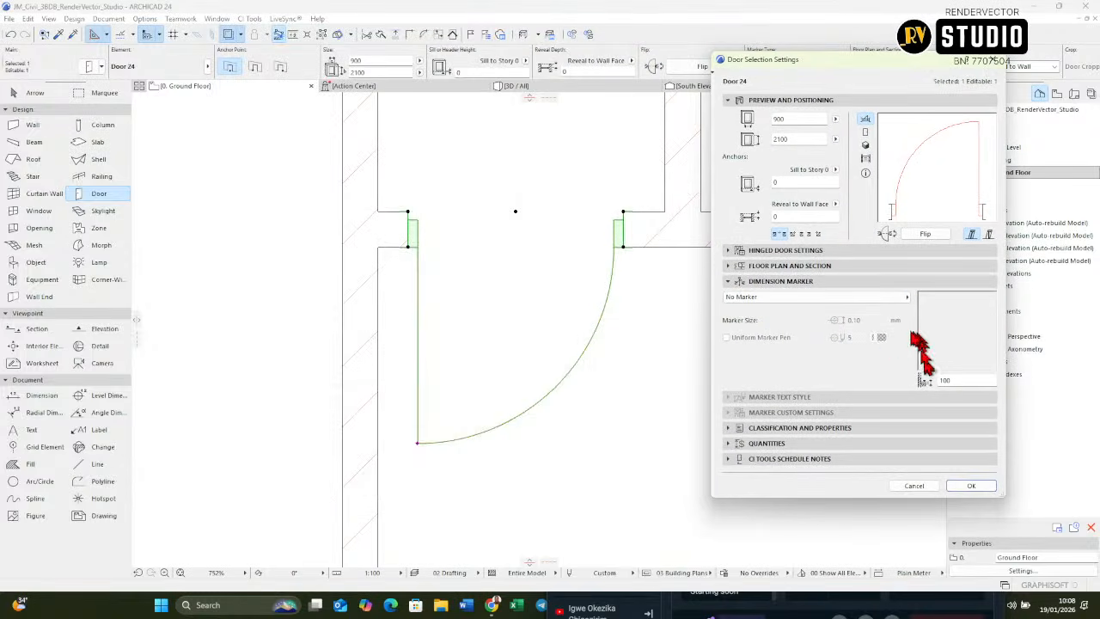
pyautogui.click(820, 298)
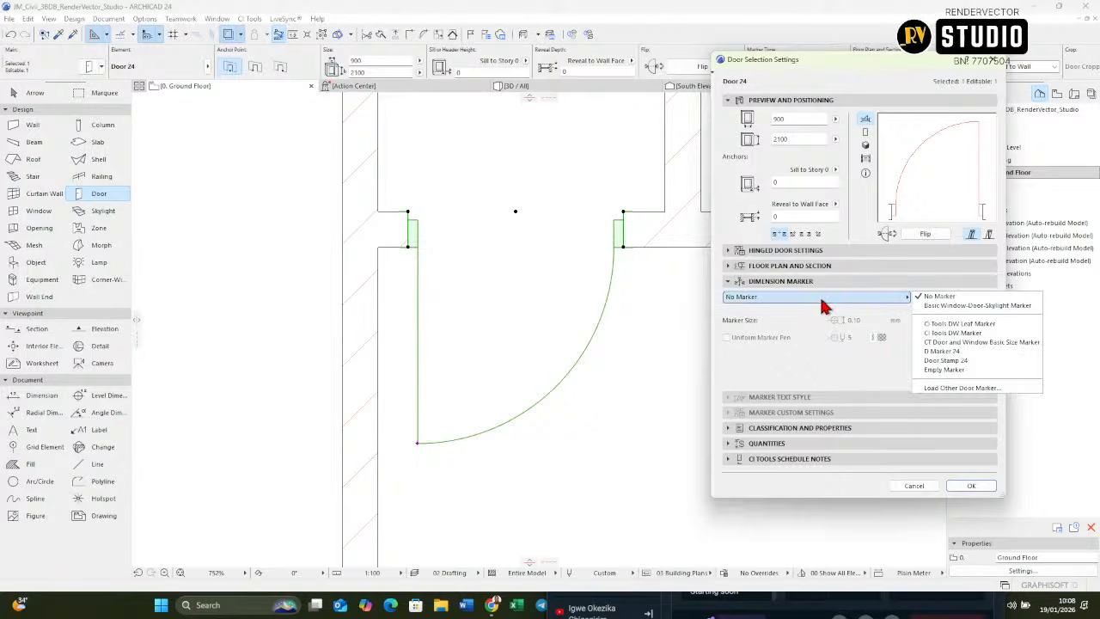
pyautogui.click(972, 352)
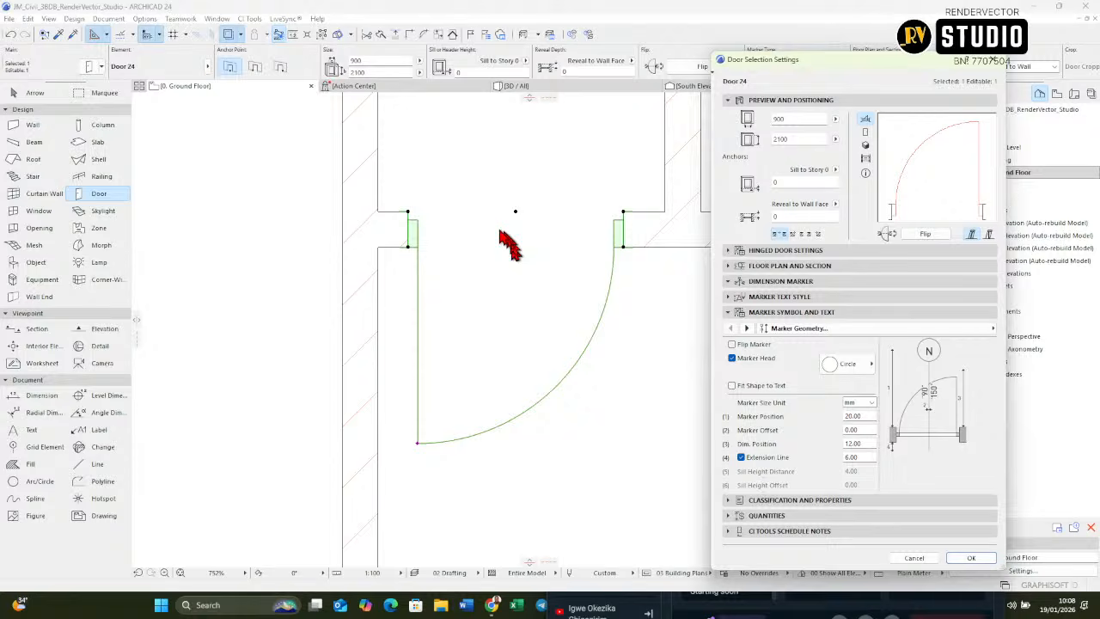
pyautogui.click(971, 558)
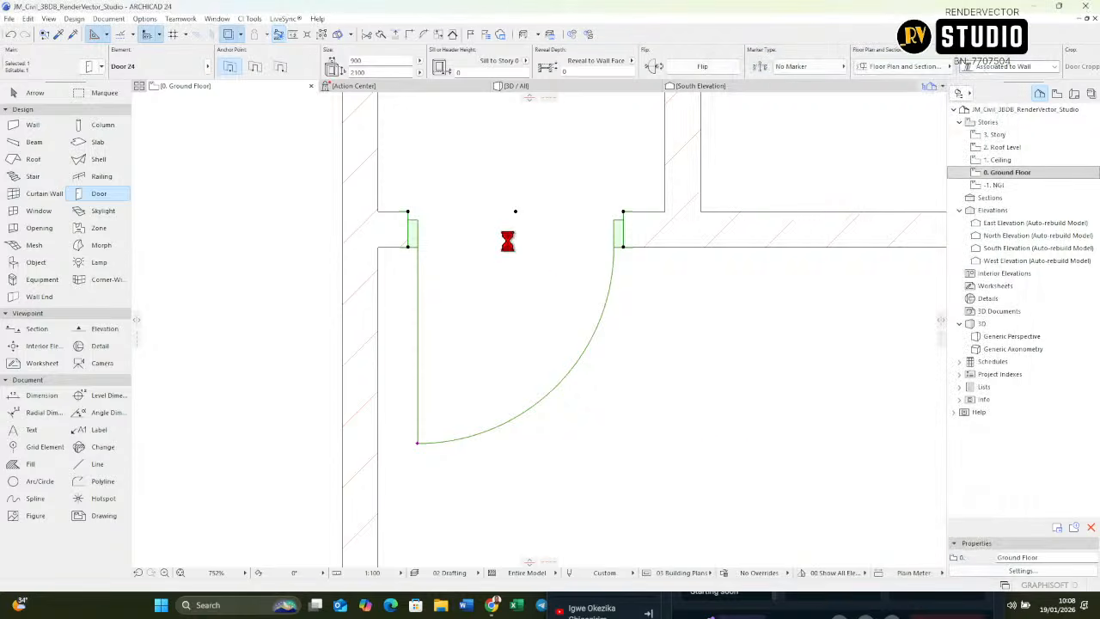
# Step: Change the Bedroom 1 door's ID to D1 in its classification and properties
pyautogui.scroll(-5, 509, 248)
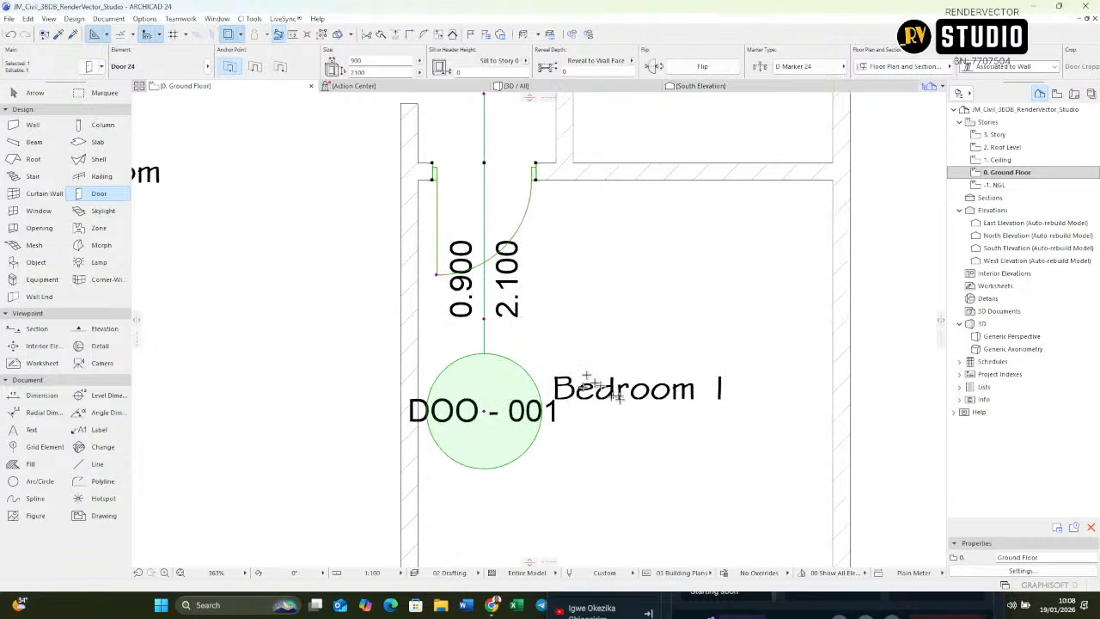
pyautogui.scroll(1, 486, 215)
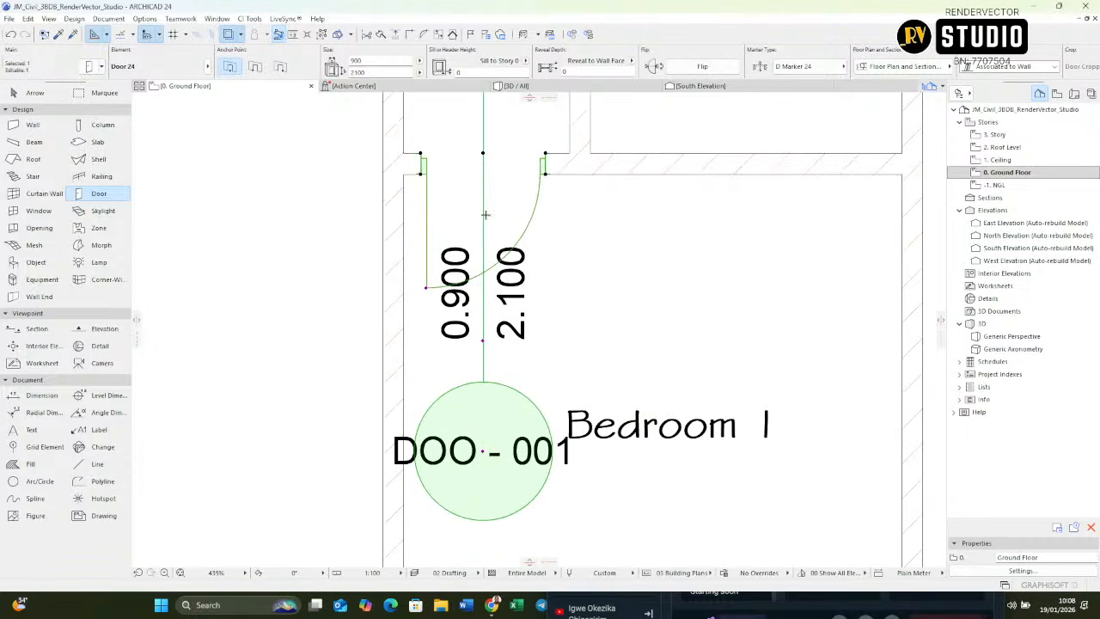
pyautogui.moveTo(486, 214); pyautogui.dragTo(465, 218, button='middle')
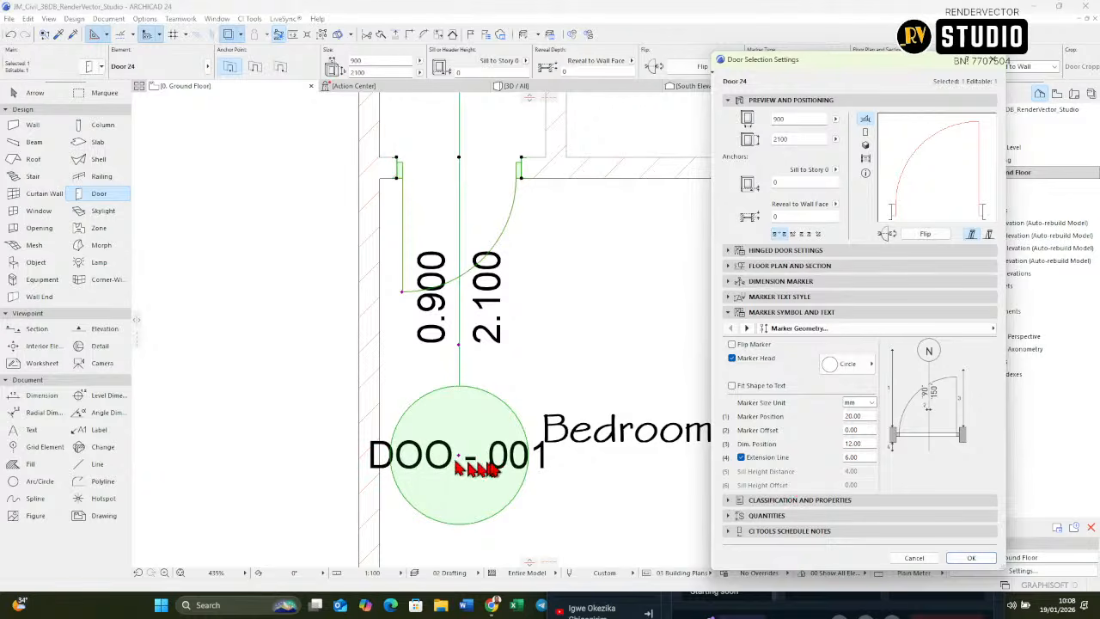
pyautogui.click(773, 501)
pyautogui.click(906, 389)
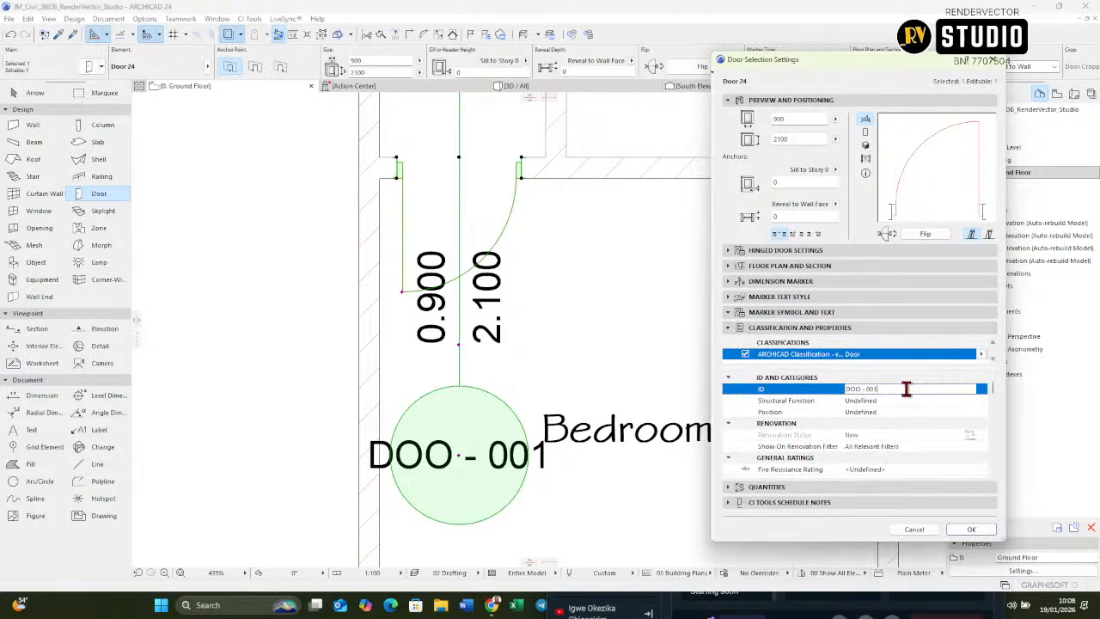
pyautogui.moveTo(906, 389); pyautogui.dragTo(739, 392)
pyautogui.click(971, 530)
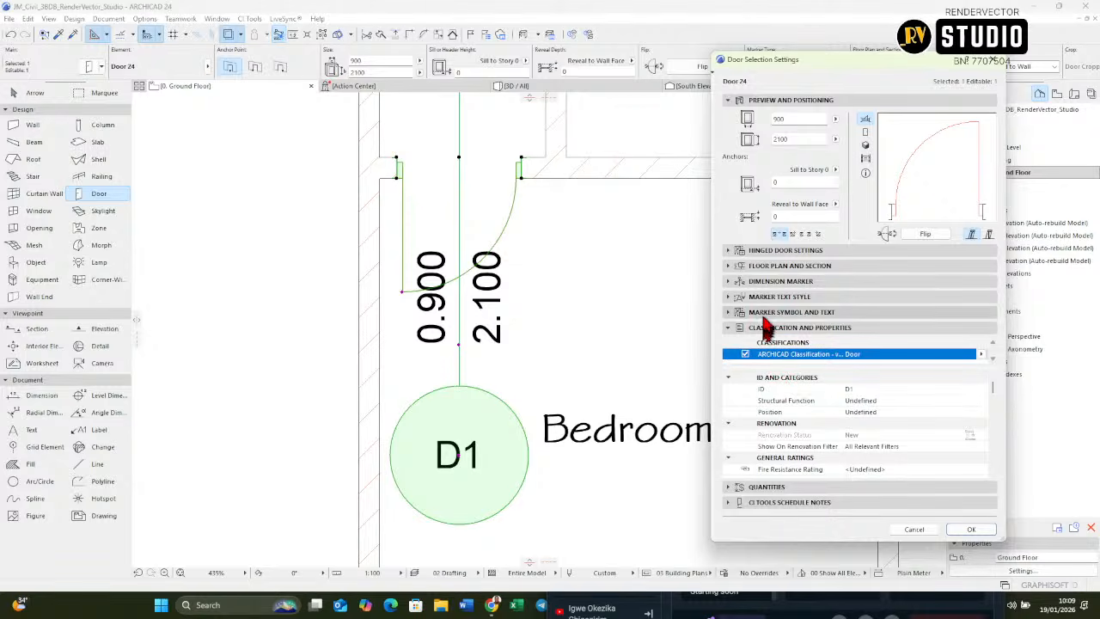
# Step: Set the D1 door marker's text size to 1.00 mm and its text pen to 2
pyautogui.click(759, 297)
pyautogui.click(750, 277)
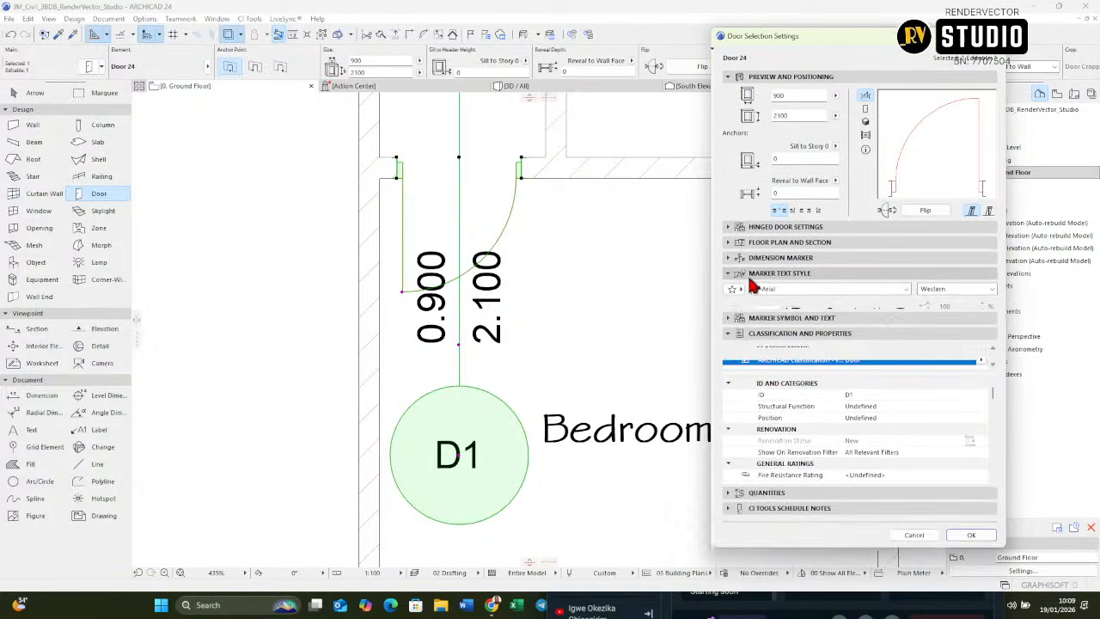
pyautogui.click(749, 275)
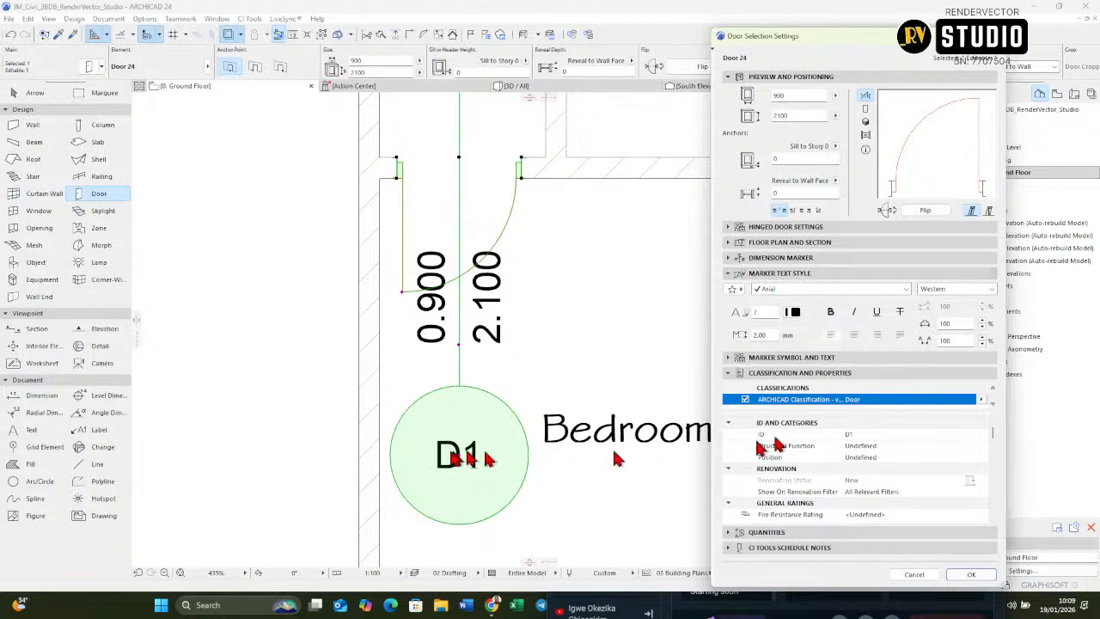
pyautogui.click(763, 335)
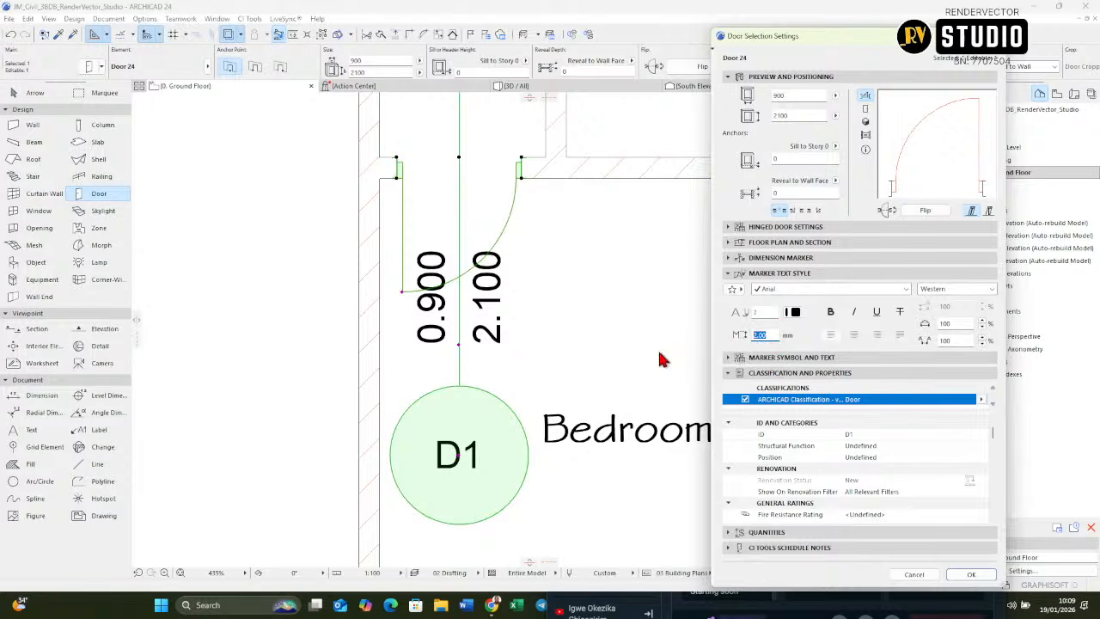
pyautogui.write('1.00')
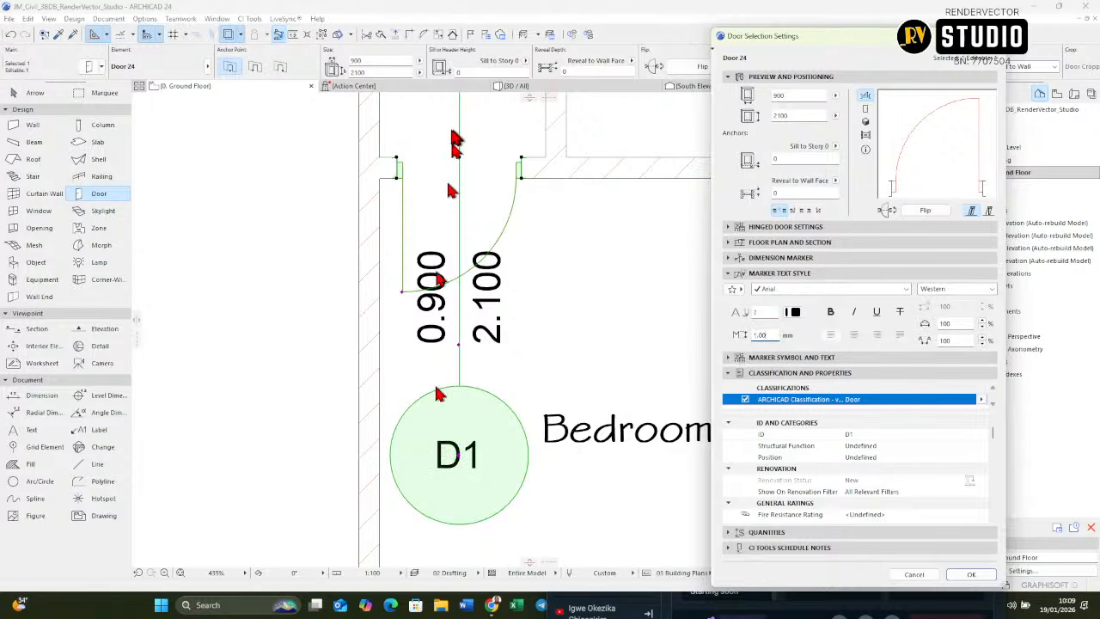
pyautogui.click(794, 312)
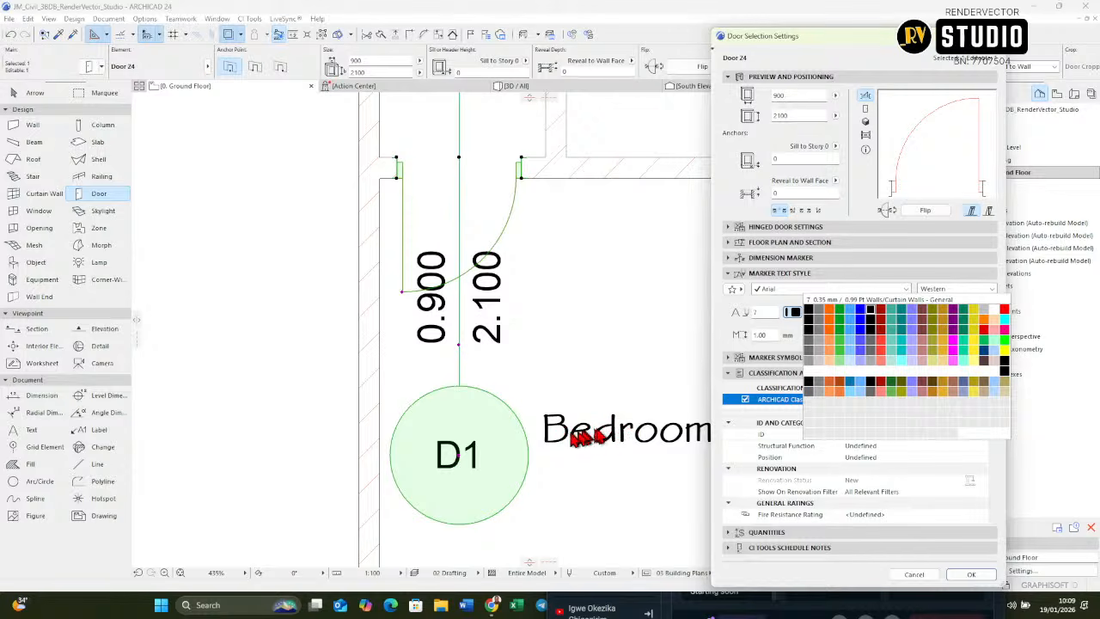
pyautogui.click(822, 318)
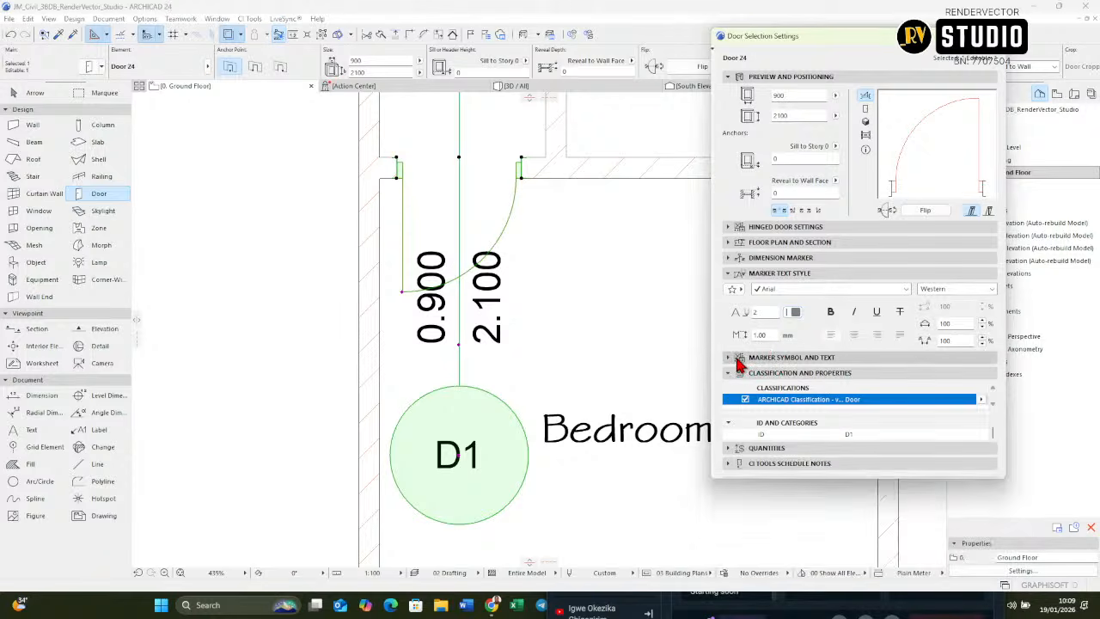
# Step: Turn off the marker's extension line, set its marker position to 2.00 mm and apply the door settings
pyautogui.click(737, 358)
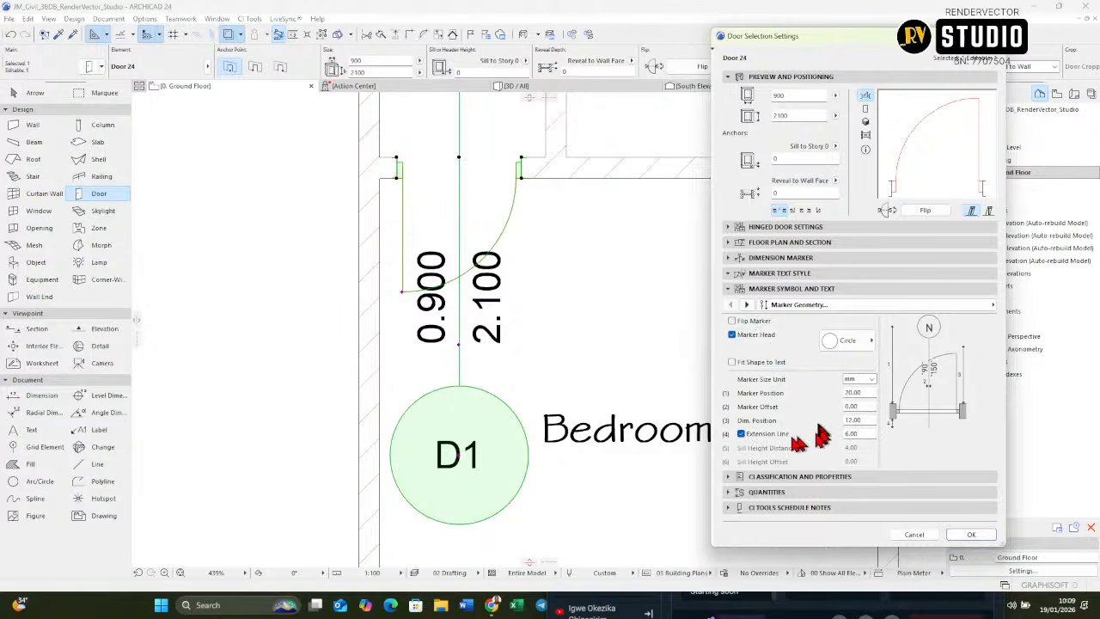
pyautogui.click(742, 434)
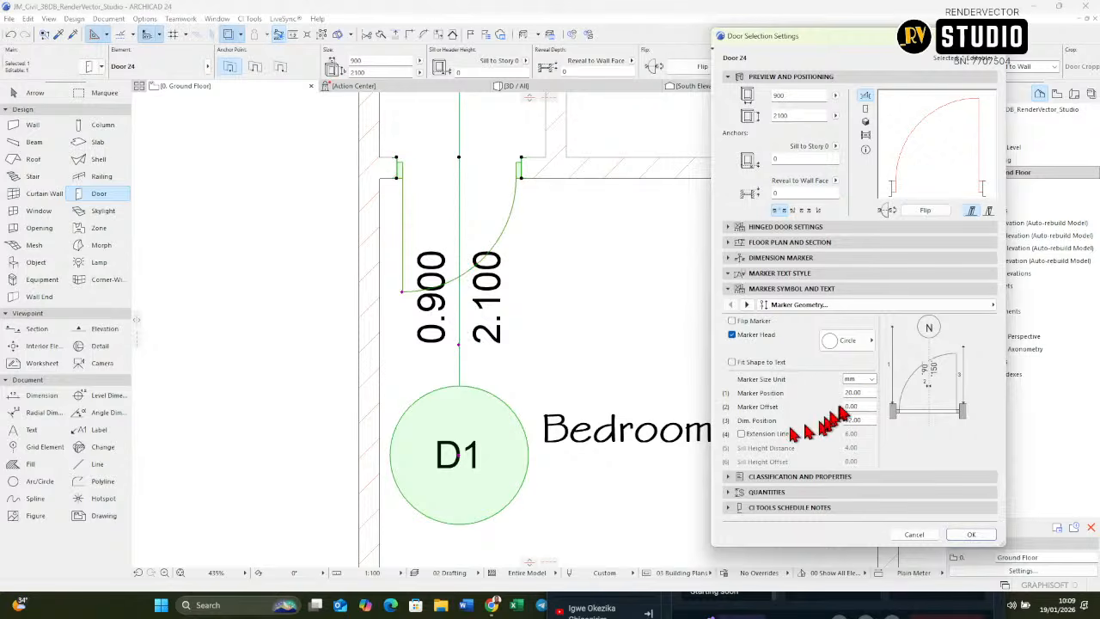
pyautogui.doubleClick(857, 393)
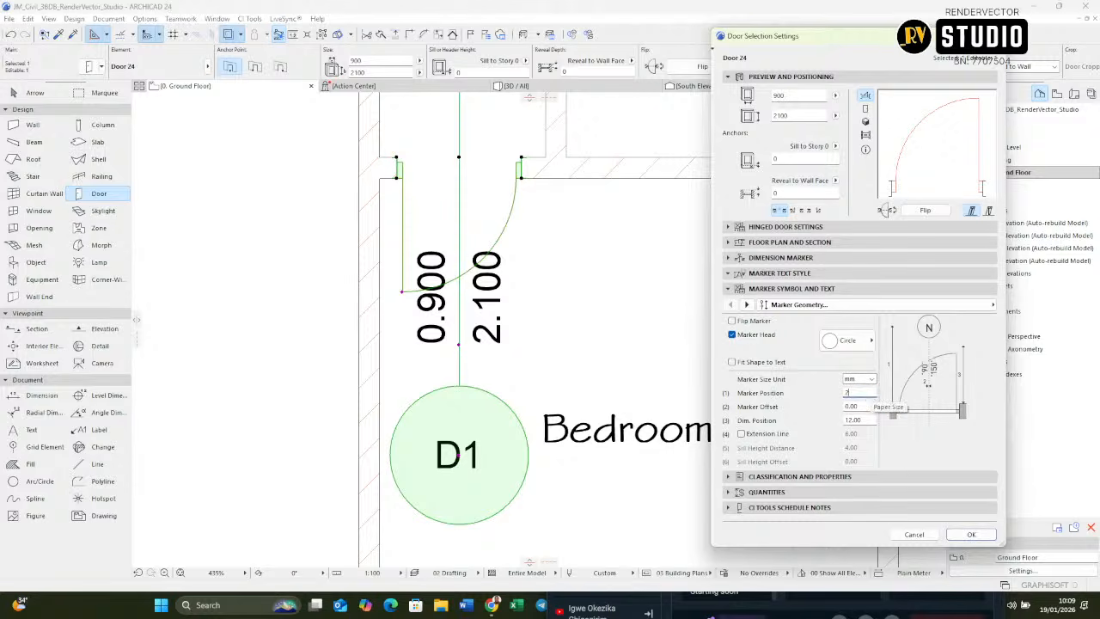
pyautogui.click(900, 387)
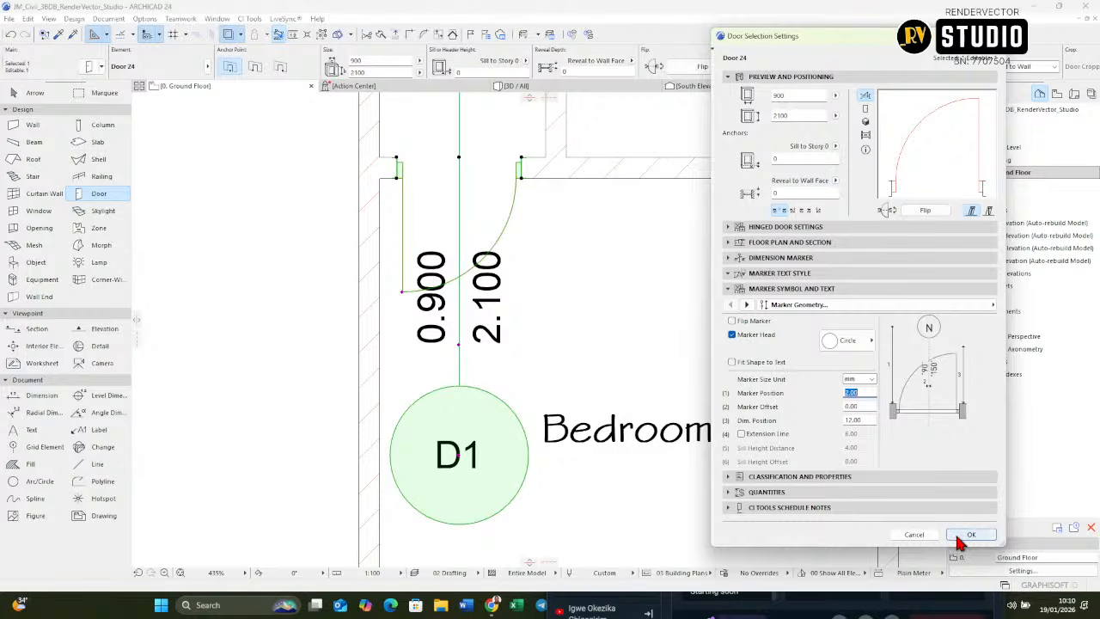
pyautogui.click(961, 536)
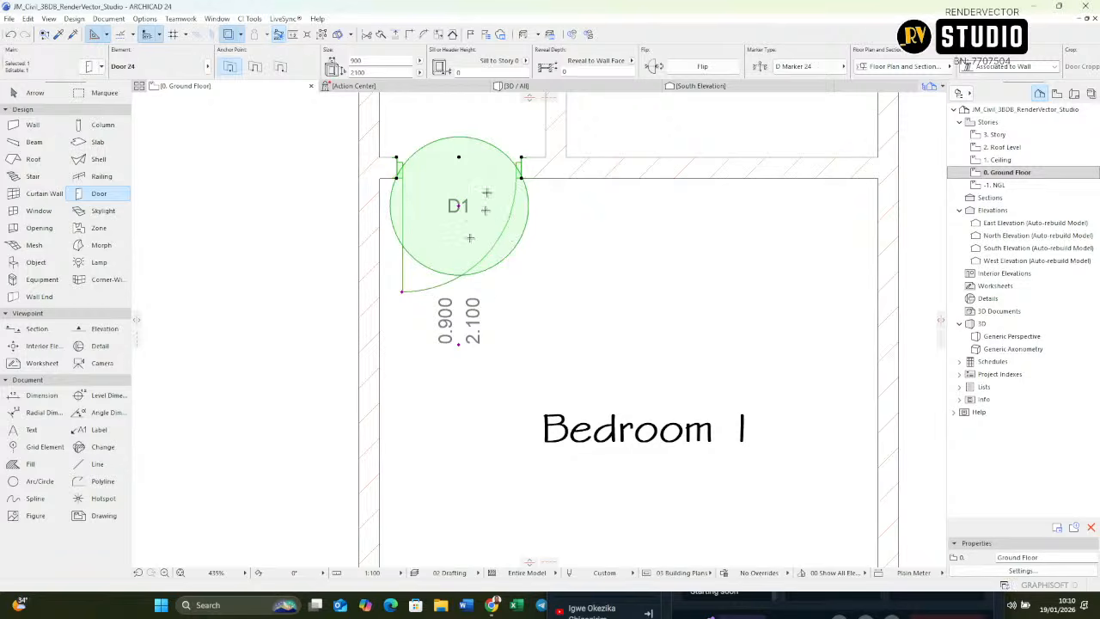
# Step: Try a dimension position of 4.00 mm for the Bedroom 1 door marker, then undo the change
pyautogui.moveTo(505, 239); pyautogui.dragTo(520, 305, button='middle')
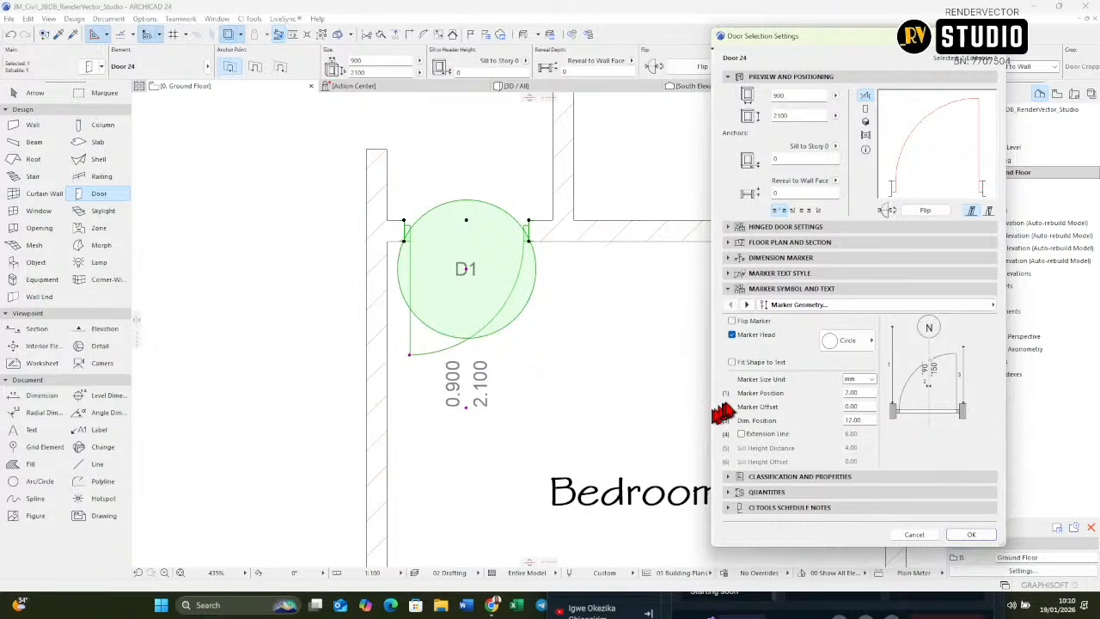
pyautogui.click(855, 379)
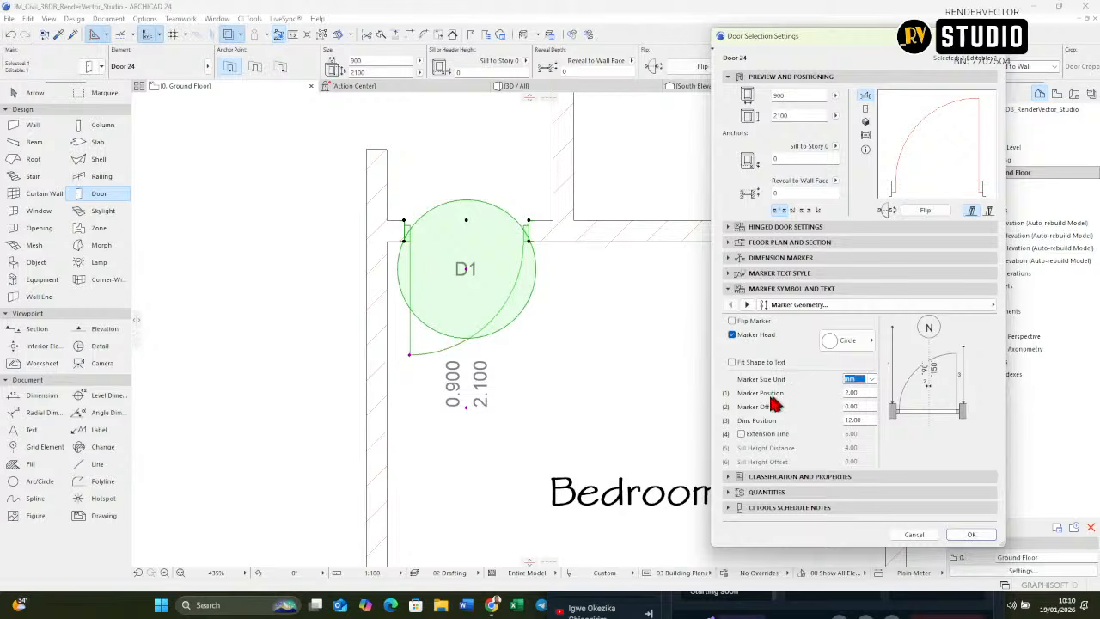
pyautogui.click(868, 420)
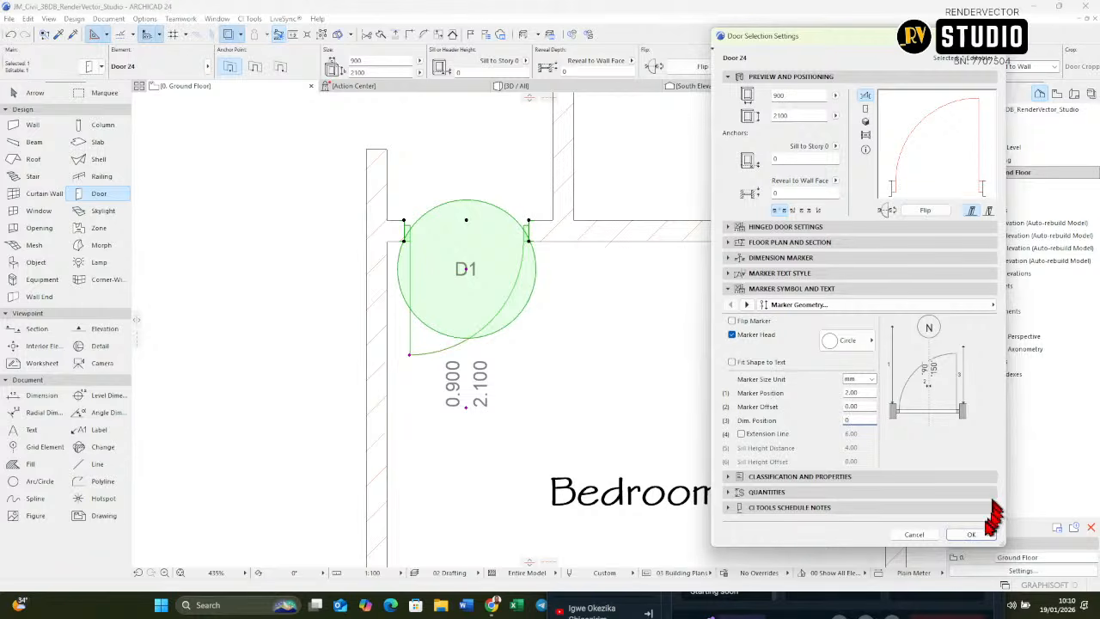
pyautogui.click(863, 420)
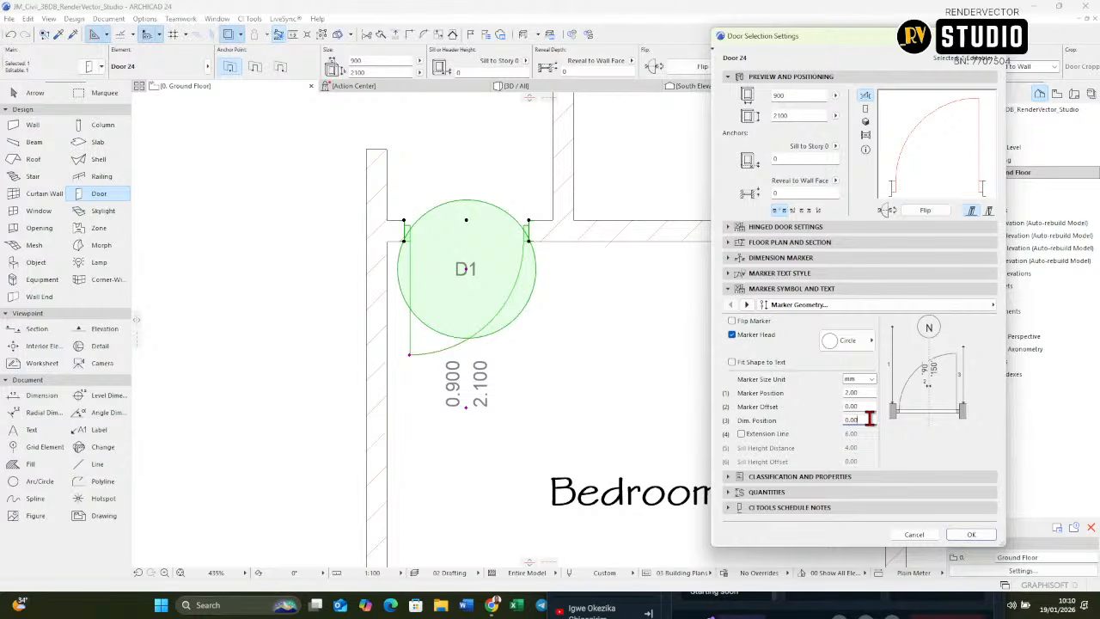
pyautogui.moveTo(870, 419); pyautogui.dragTo(808, 438)
pyautogui.write('4')
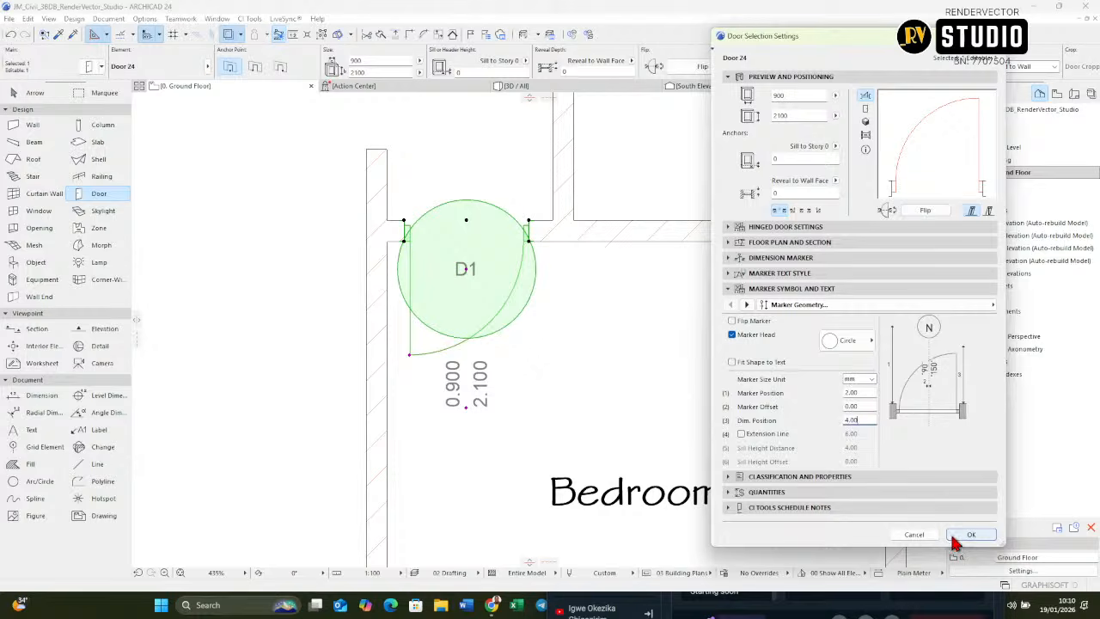
pyautogui.click(956, 536)
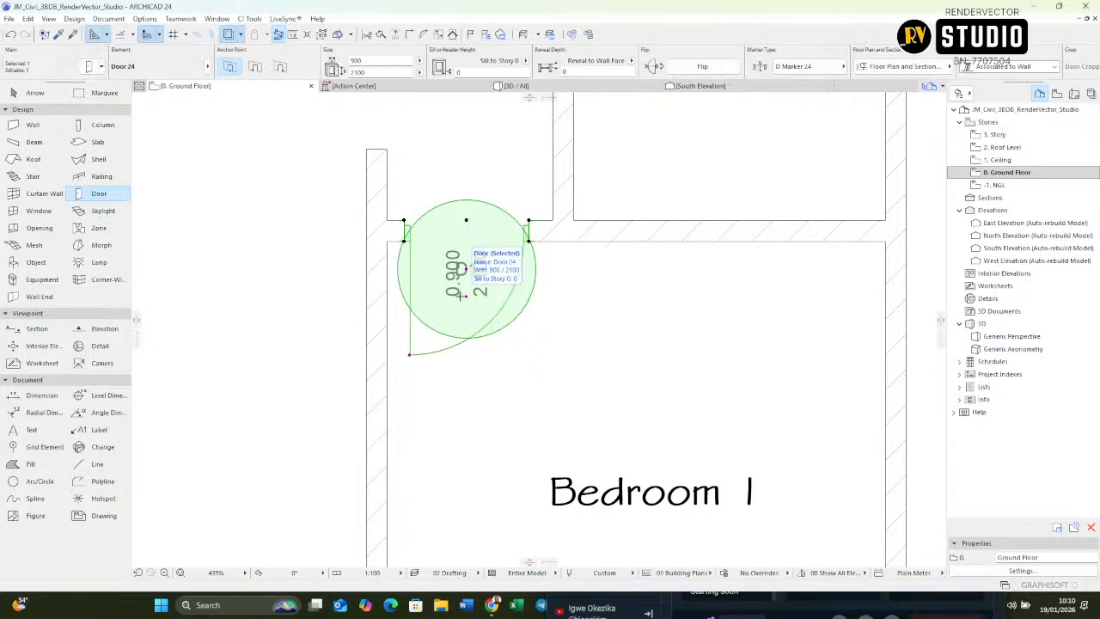
pyautogui.hotkey('ctrl', 'z')
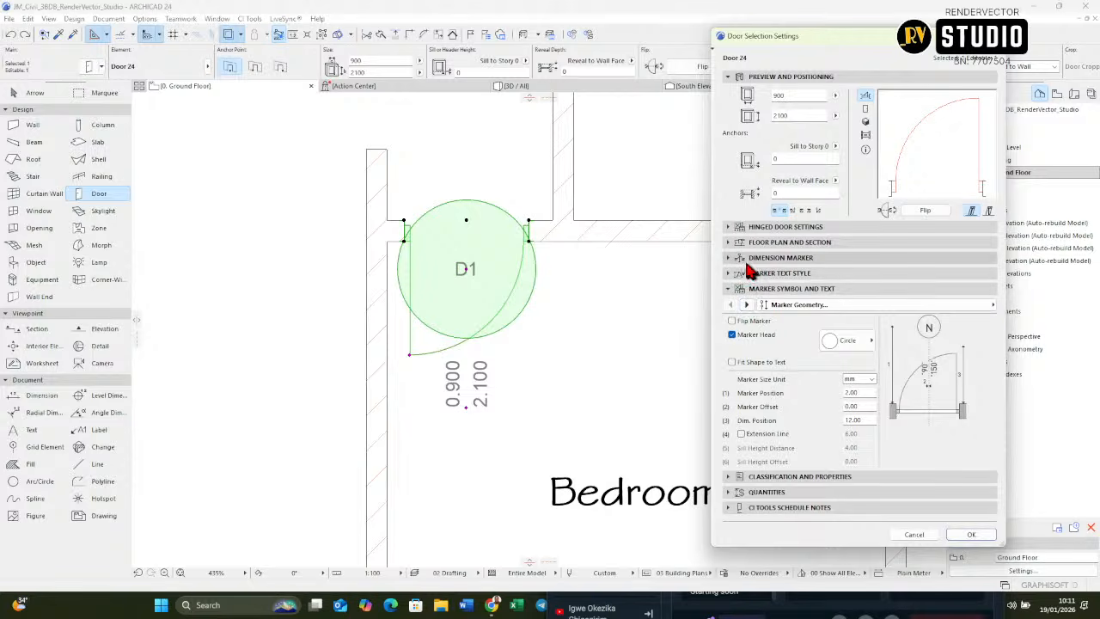
# Step: Set the door's marker size to 3.00 mm with uniform marker pen 2 and apply the settings
pyautogui.click(744, 260)
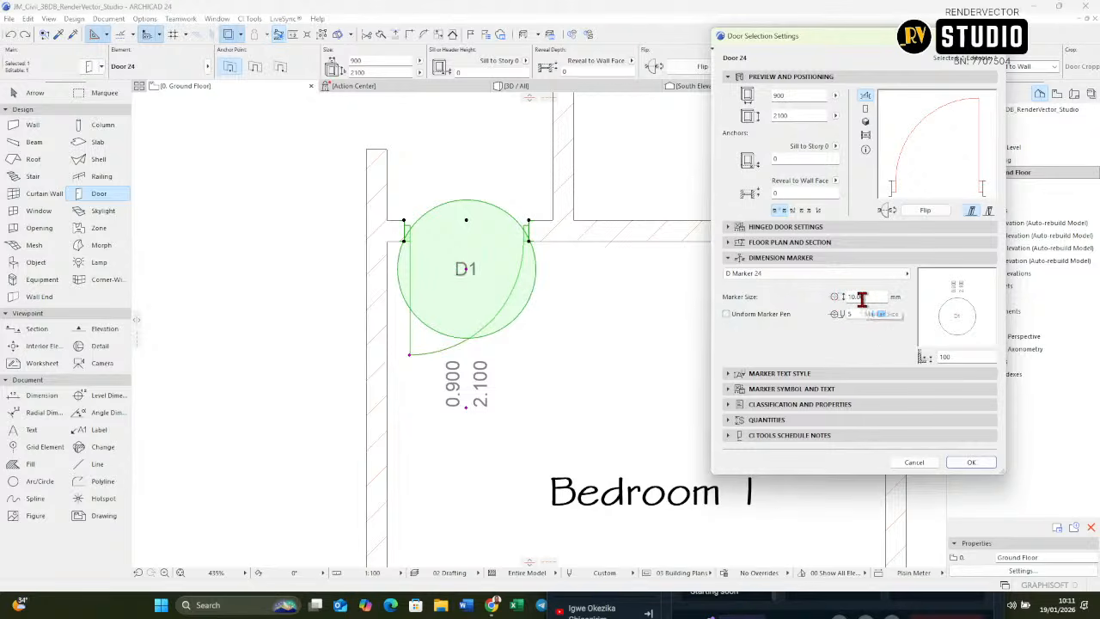
pyautogui.moveTo(862, 298)
pyautogui.mouseDown()
pyautogui.moveTo(712, 297)
pyautogui.moveTo(715, 307)
pyautogui.mouseUp()
pyautogui.click(876, 313)
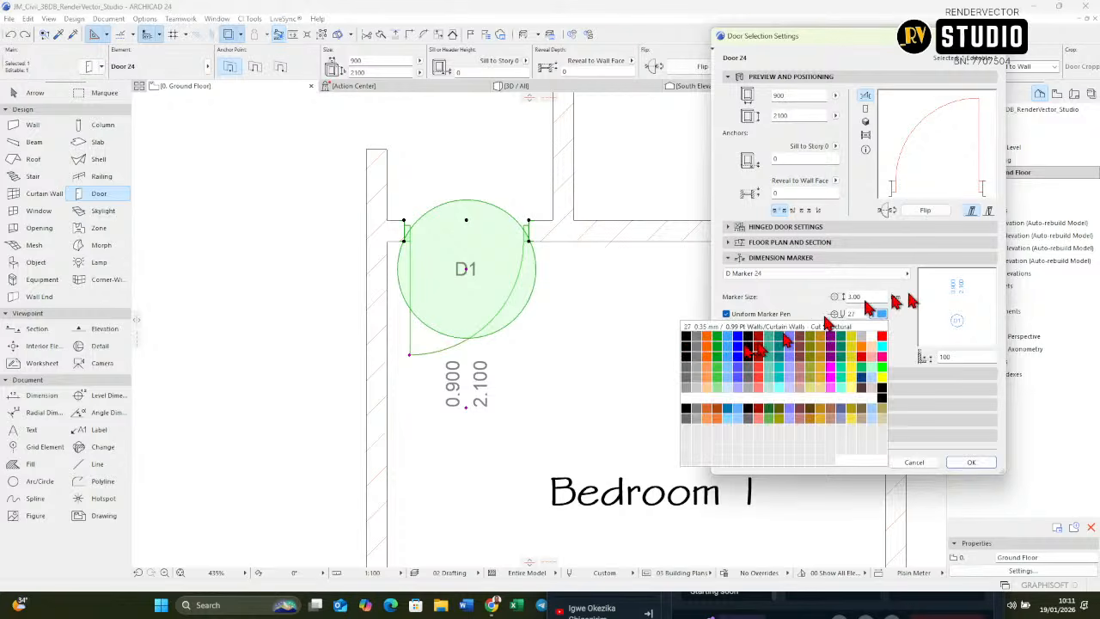
pyautogui.click(696, 344)
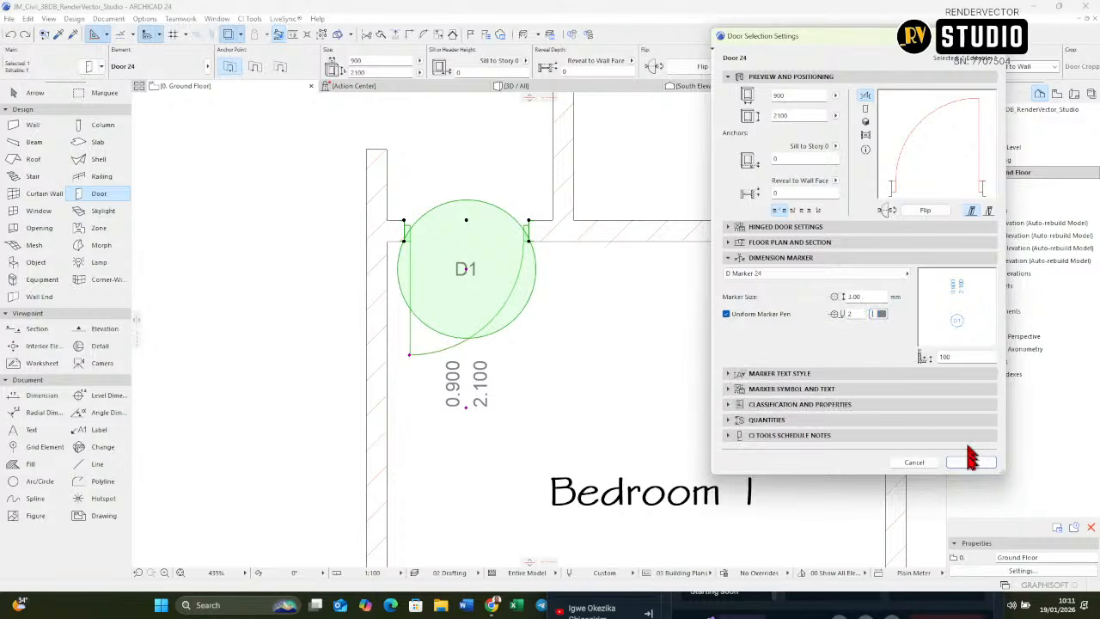
pyautogui.click(970, 462)
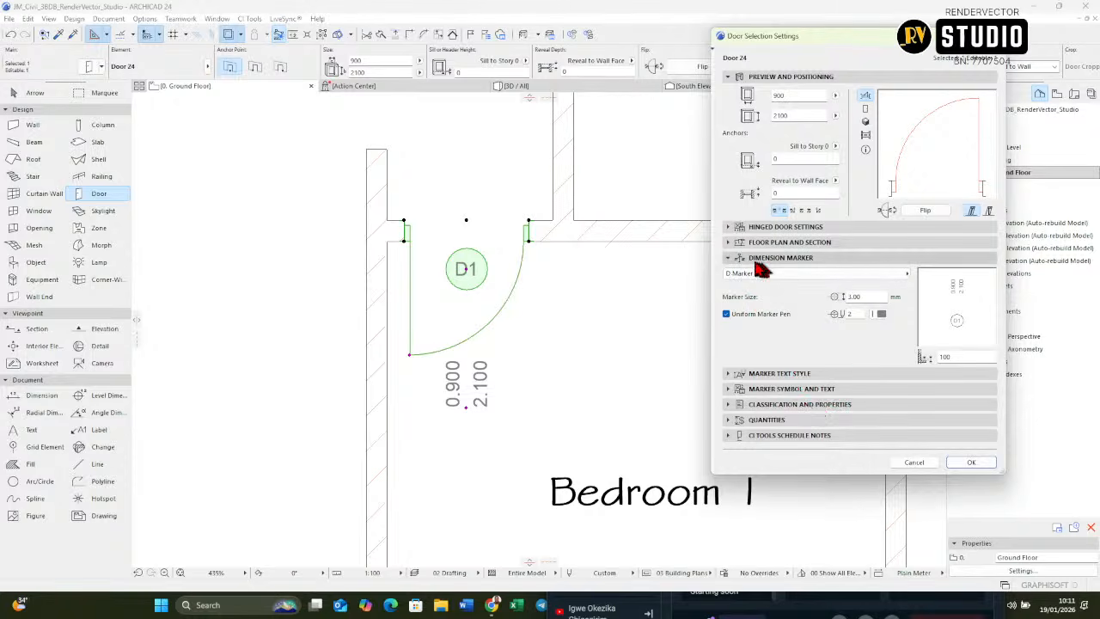
# Step: Turn off Show Dimensions in the door marker's content settings
pyautogui.click(758, 375)
pyautogui.click(760, 375)
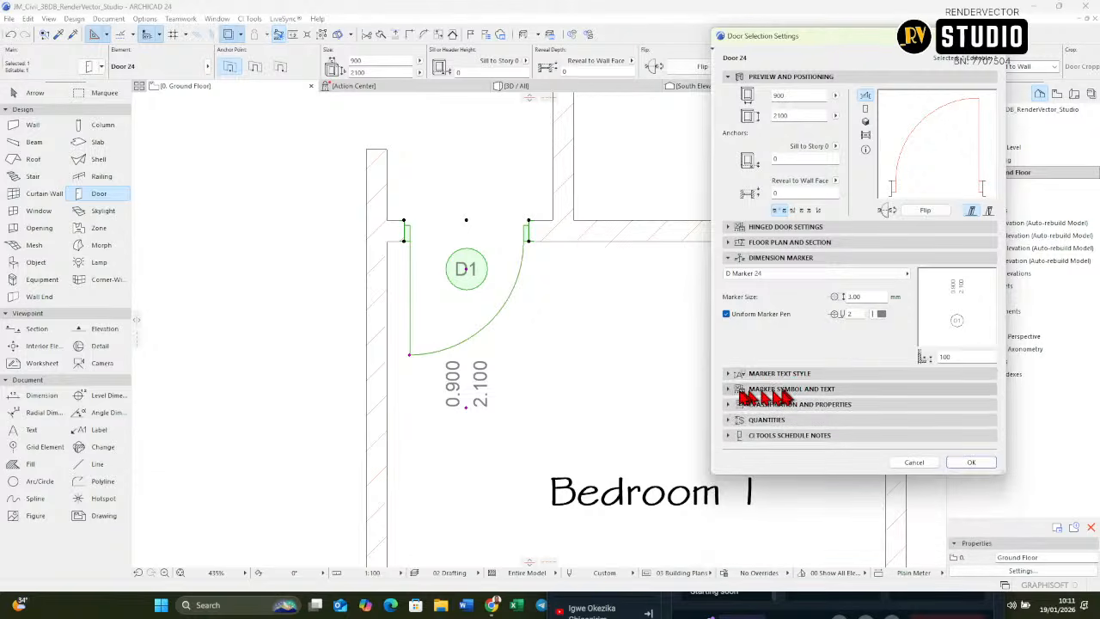
pyautogui.click(756, 389)
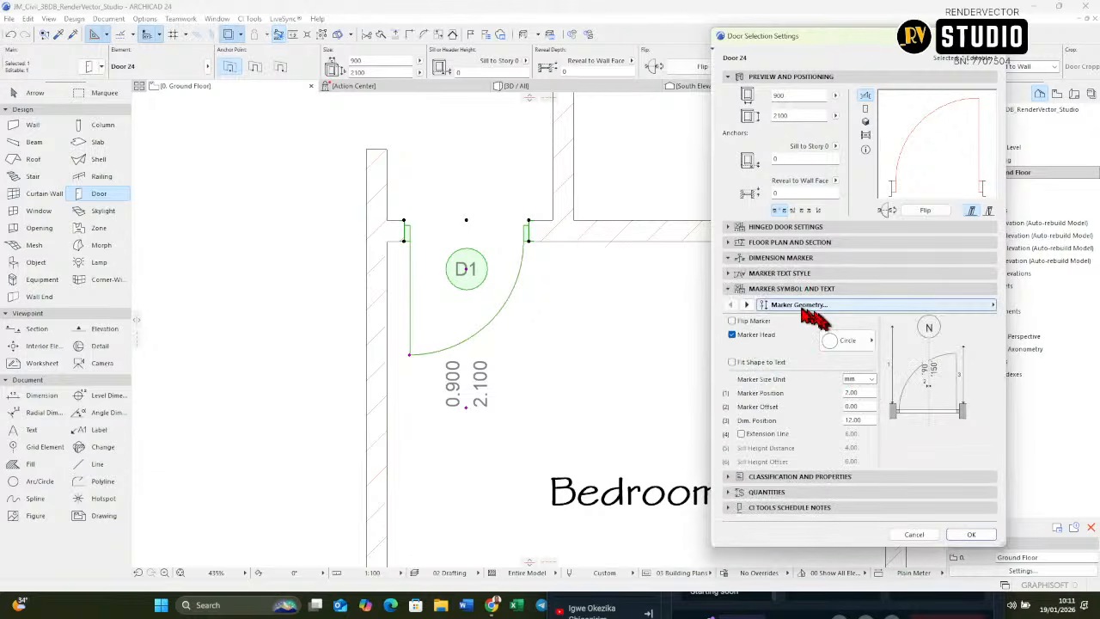
pyautogui.click(748, 308)
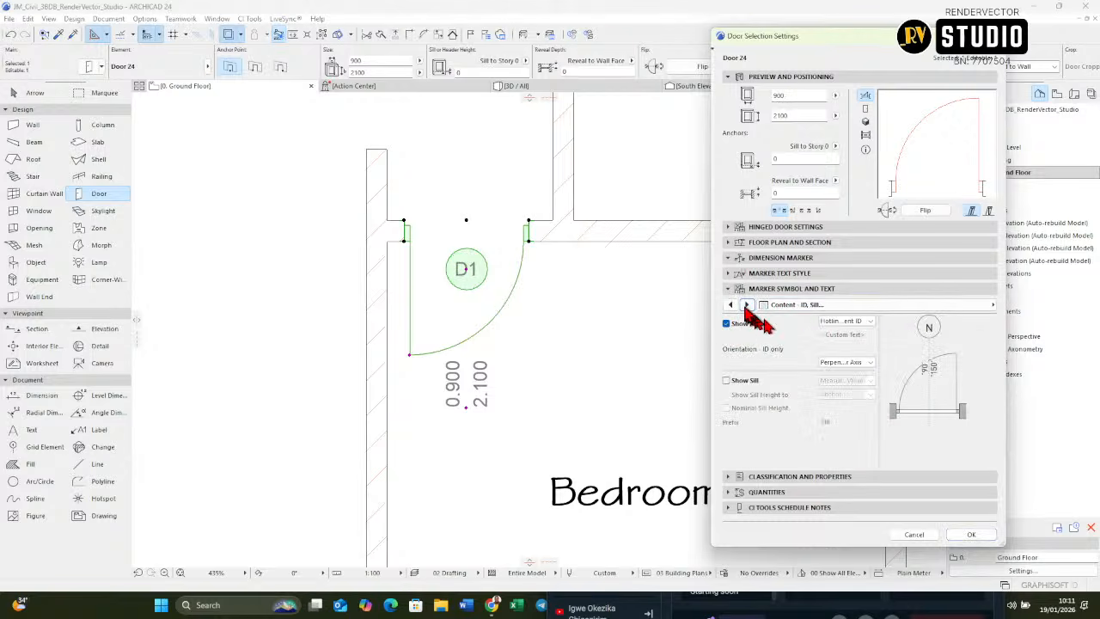
pyautogui.click(746, 305)
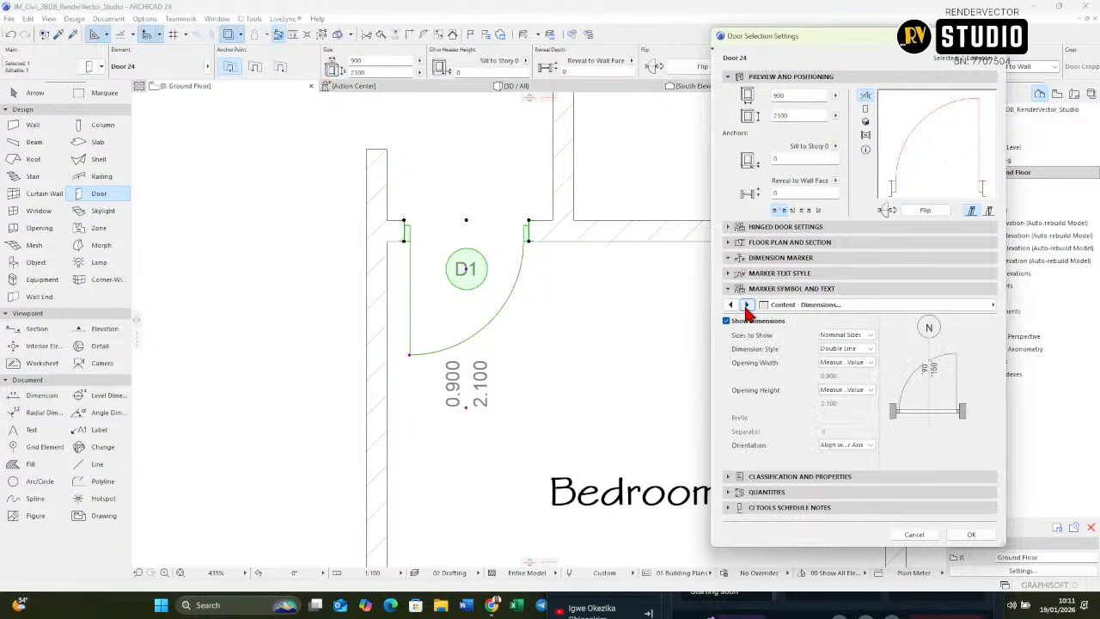
pyautogui.click(726, 321)
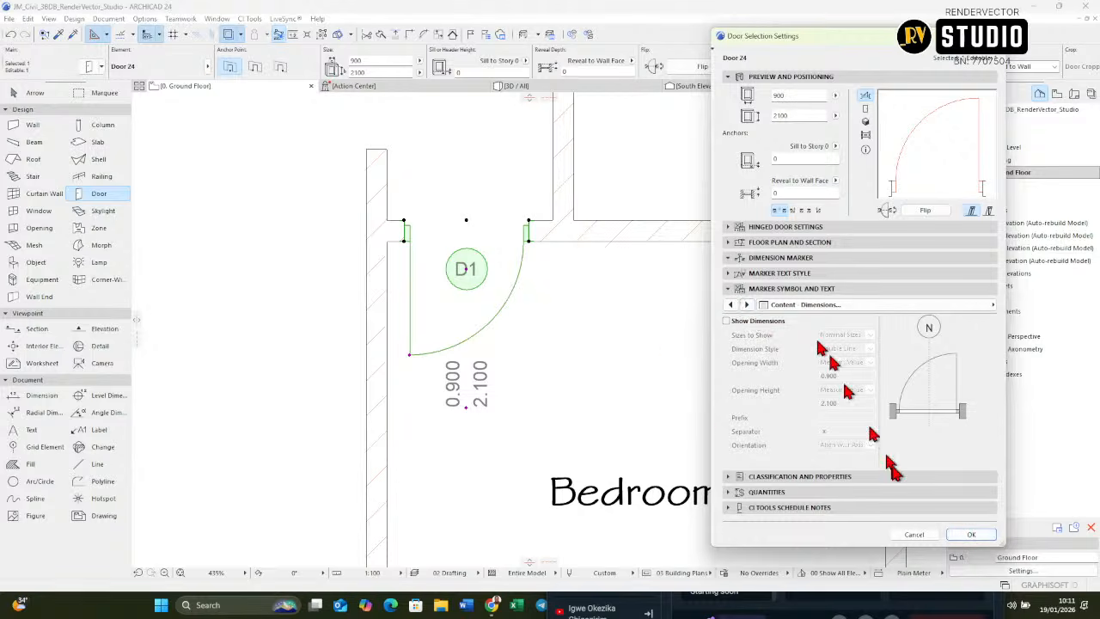
# Step: Change the door marker's text font to Stylus BT in bold and apply the settings
pyautogui.click(775, 260)
pyautogui.click(773, 274)
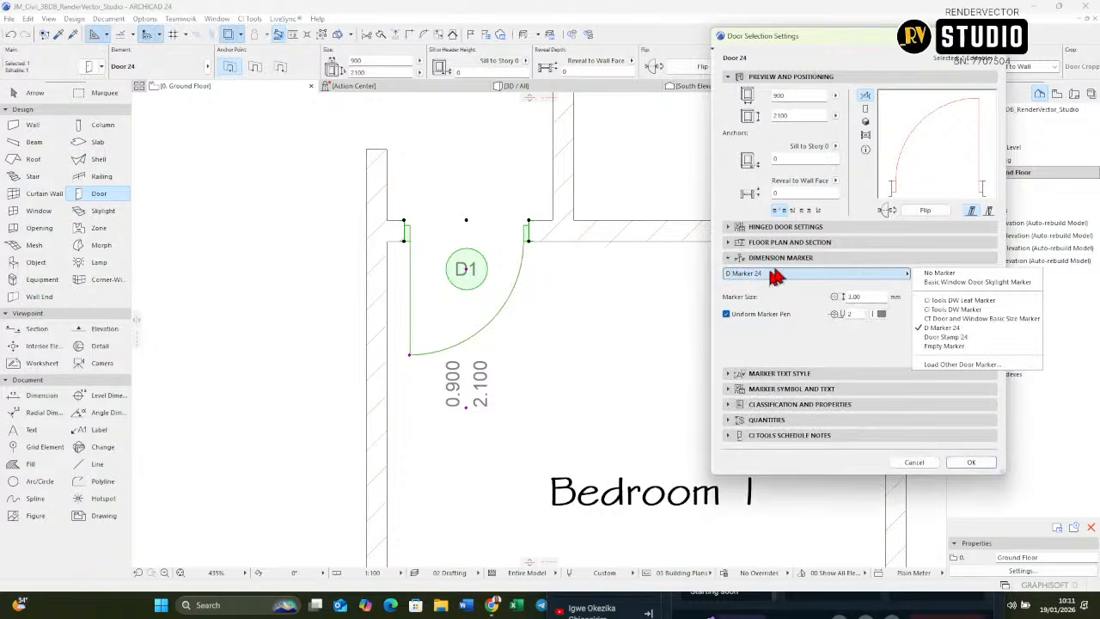
pyautogui.click(771, 273)
pyautogui.click(758, 259)
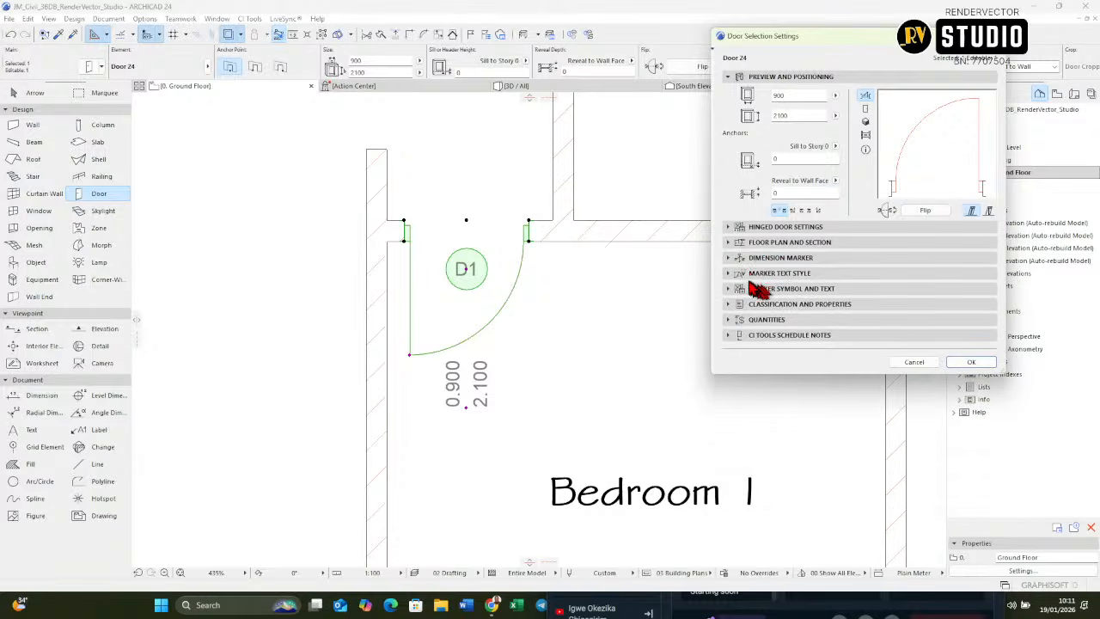
pyautogui.click(747, 275)
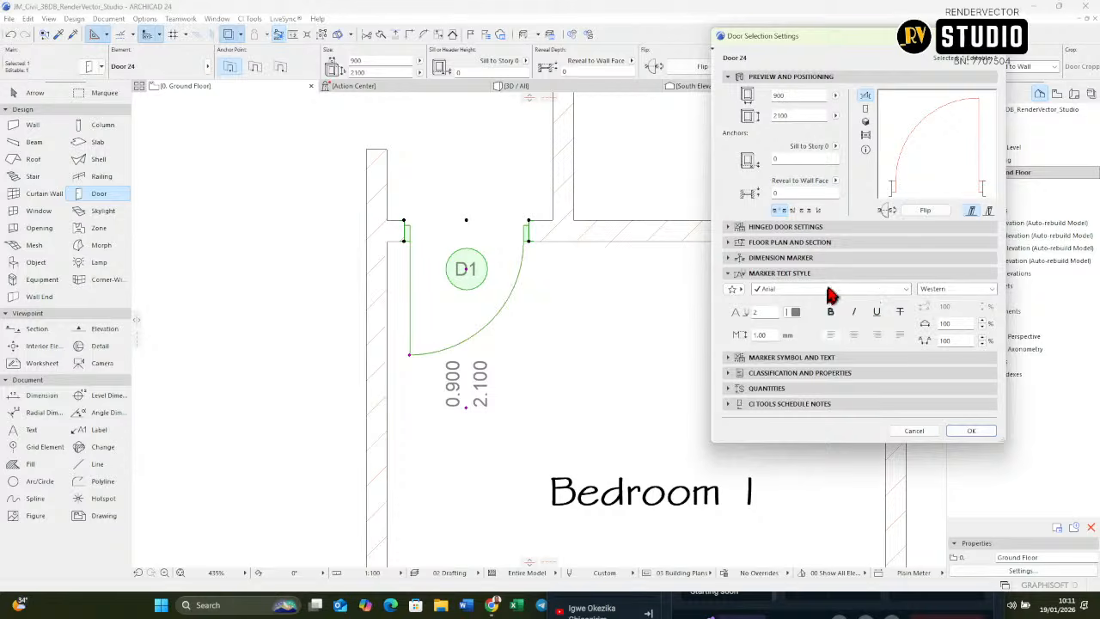
pyautogui.click(830, 292)
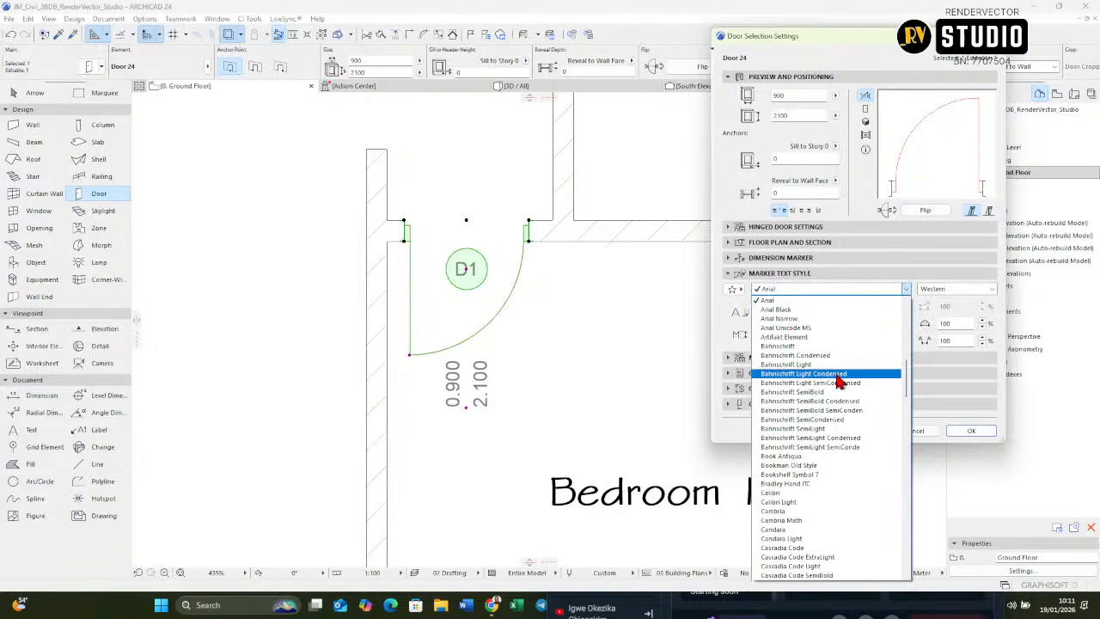
pyautogui.scroll(-20, 837, 382)
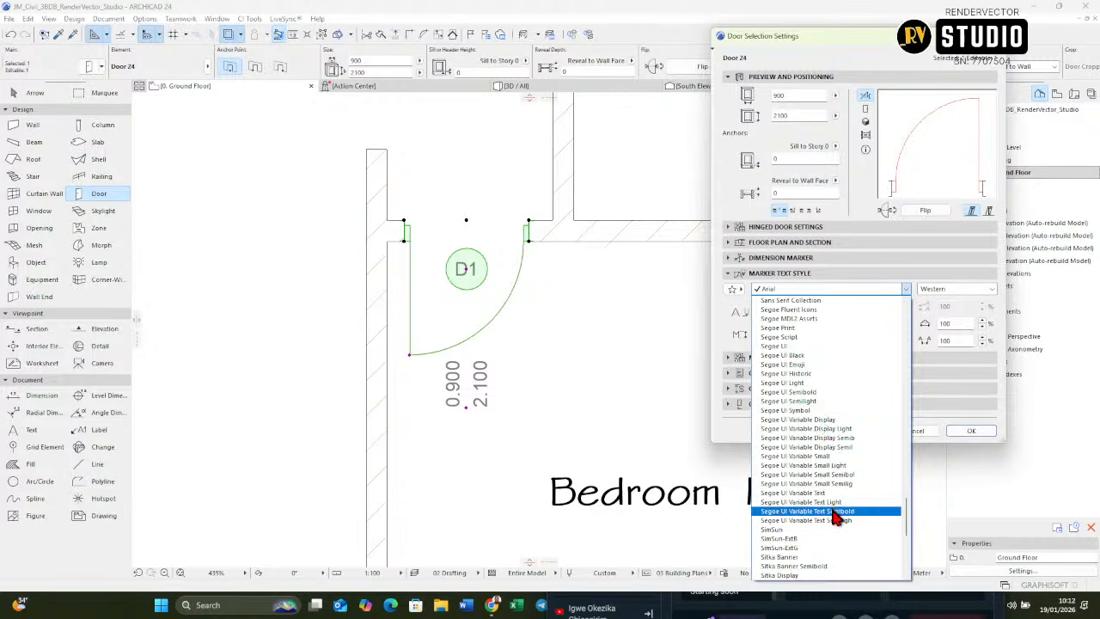
pyautogui.scroll(-6, 833, 515)
pyautogui.scroll(-1, 833, 511)
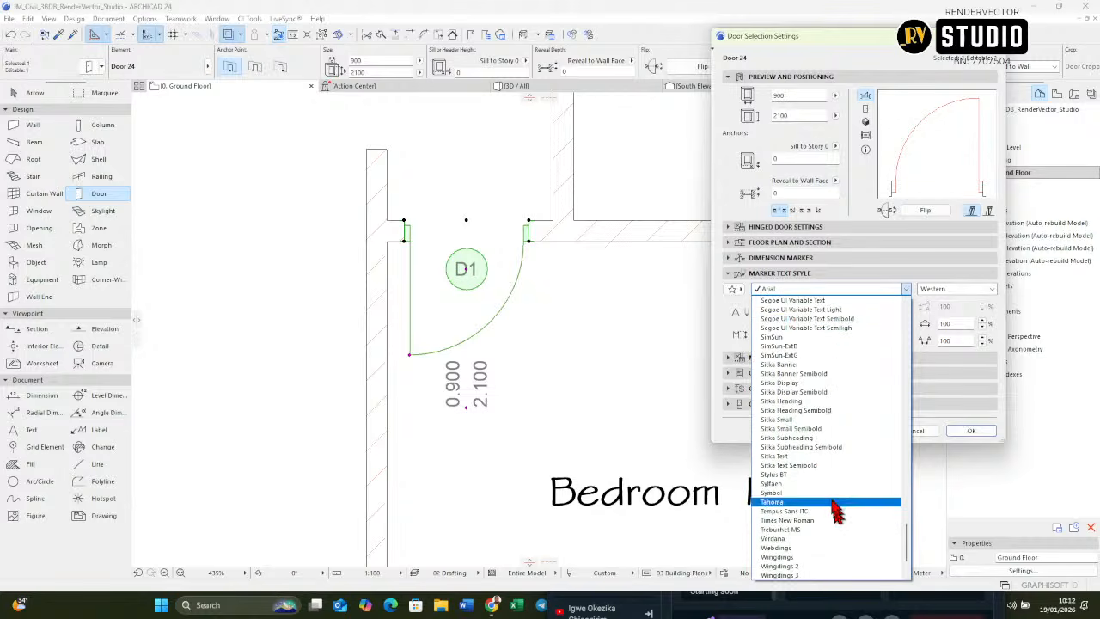
pyautogui.click(802, 473)
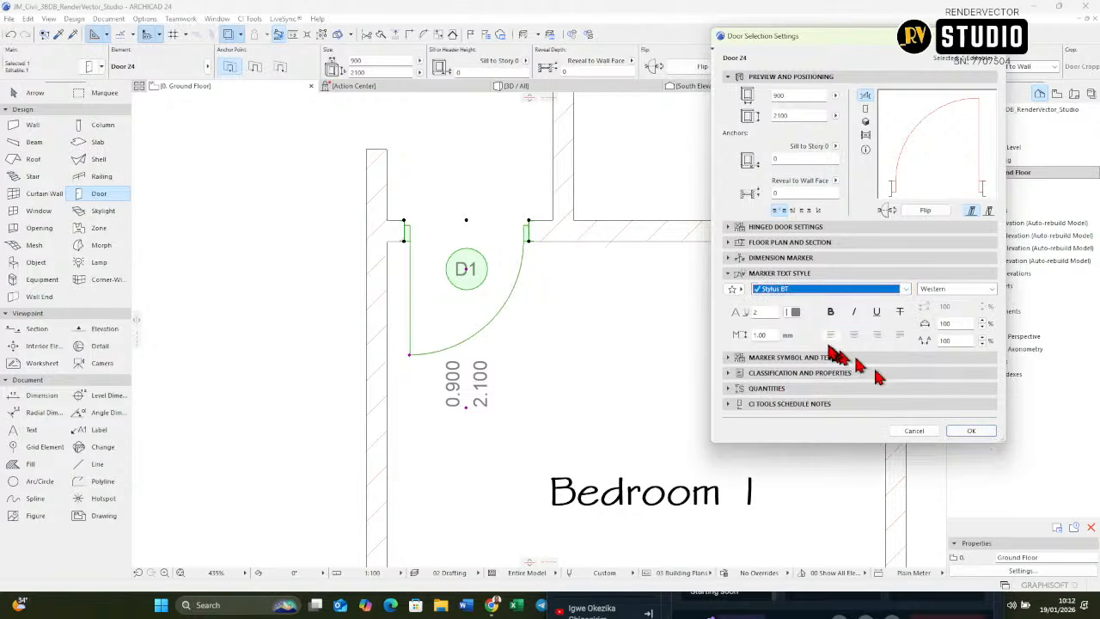
pyautogui.click(830, 312)
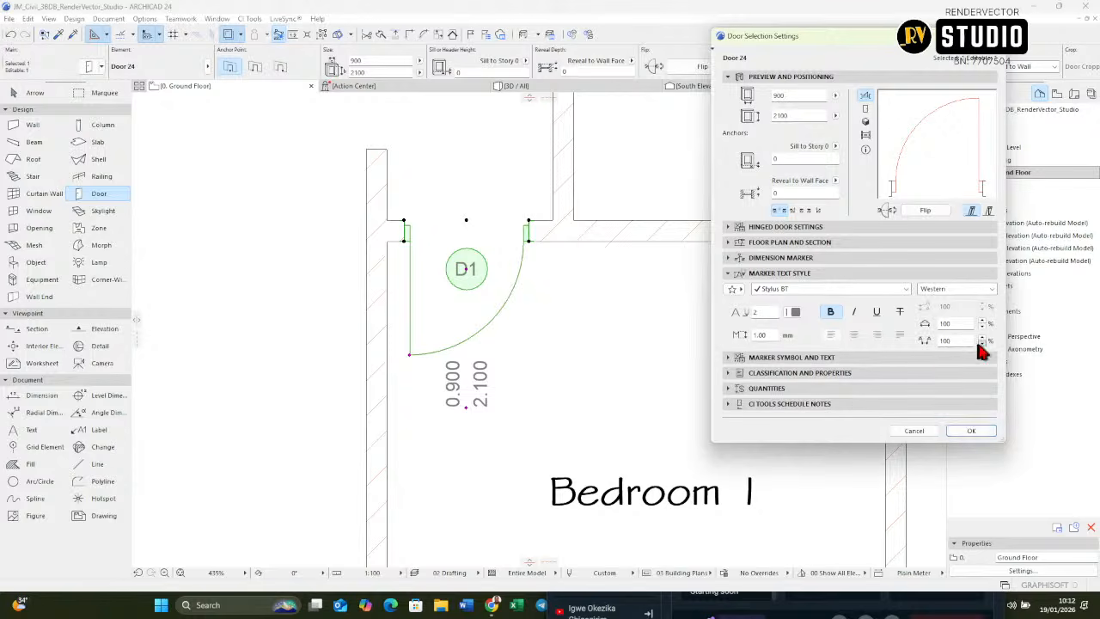
pyautogui.click(970, 431)
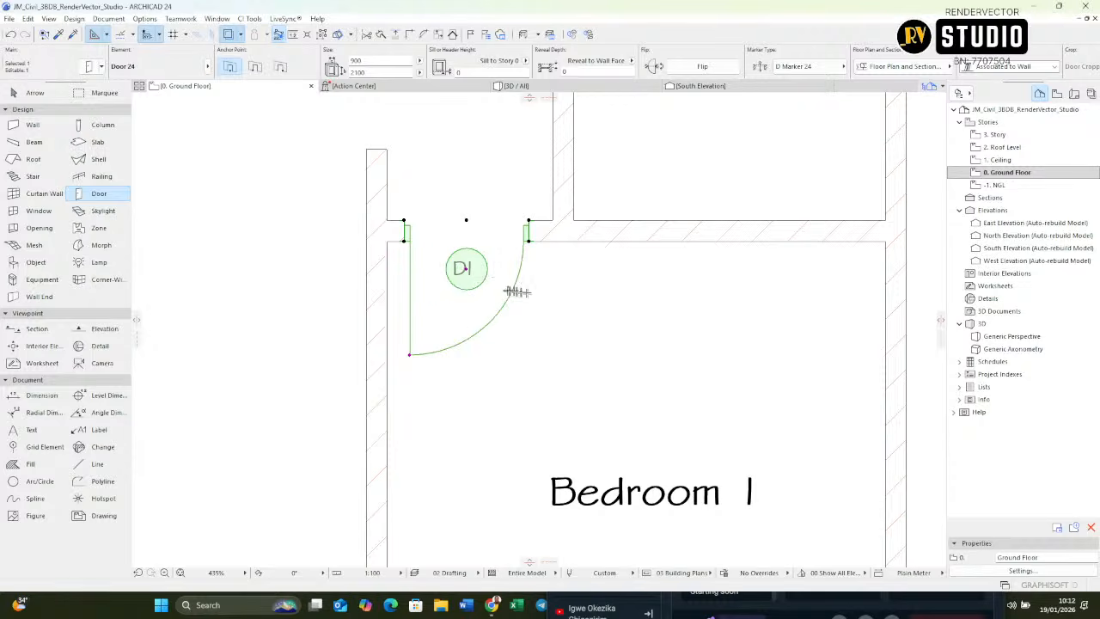
# Step: Open the IES-03 Door Schedule from the project's element schedules
pyautogui.moveTo(497, 299); pyautogui.dragTo(564, 343, button='middle')
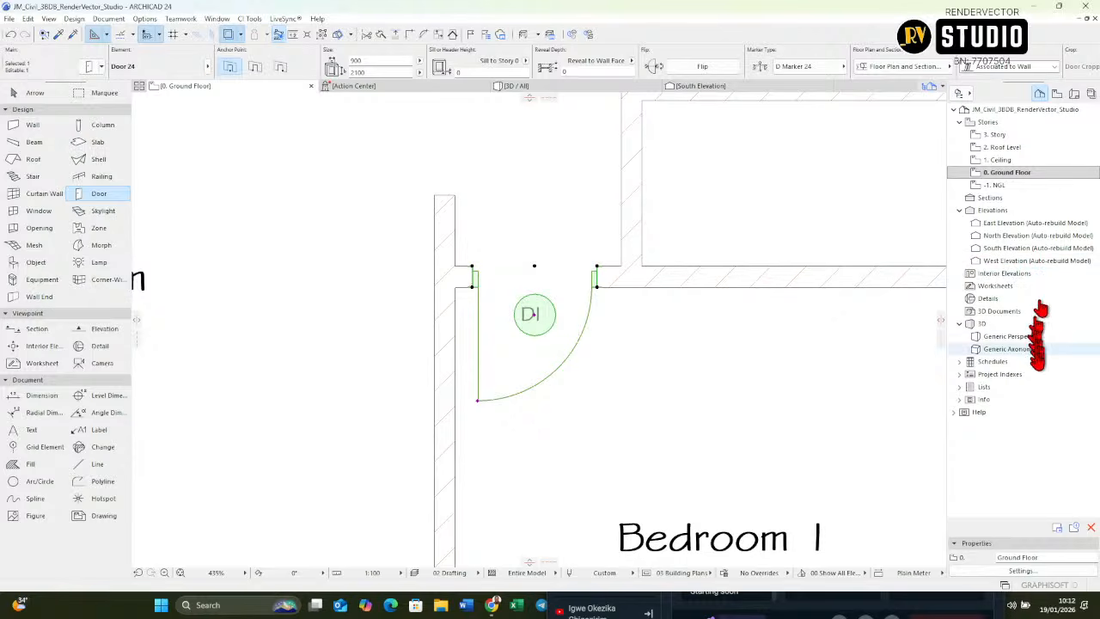
pyautogui.click(960, 362)
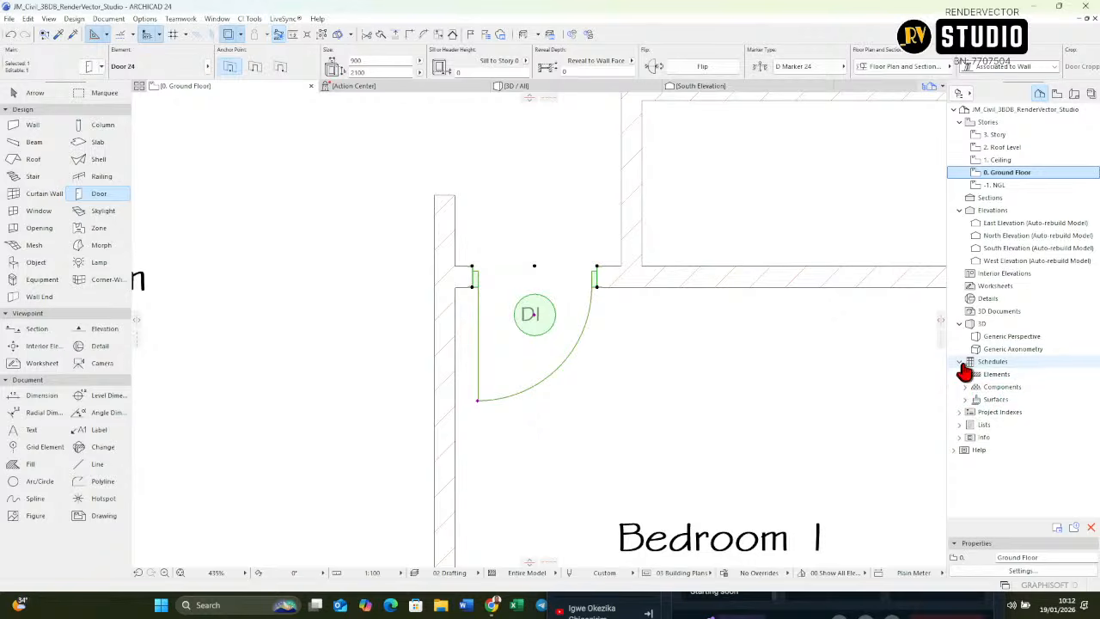
pyautogui.click(964, 376)
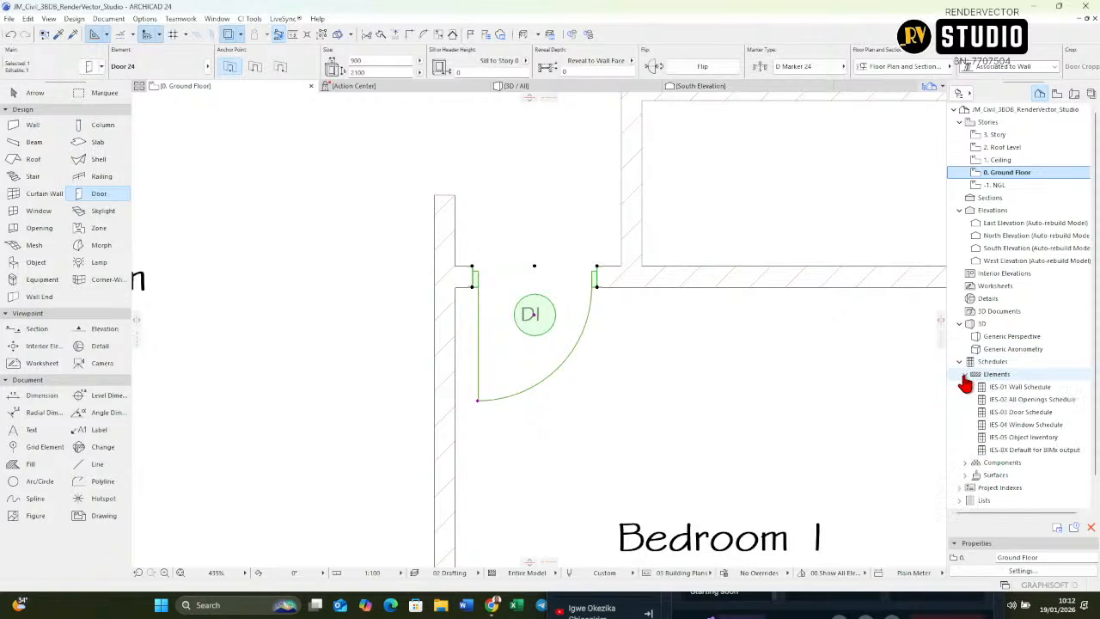
pyautogui.click(1013, 425)
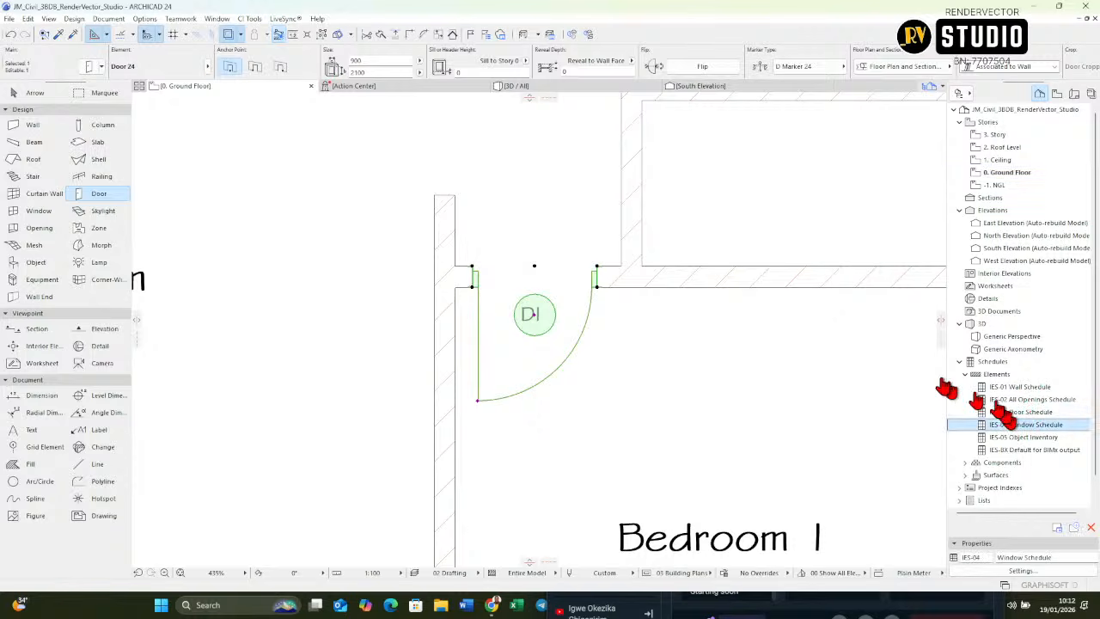
pyautogui.doubleClick(1016, 414)
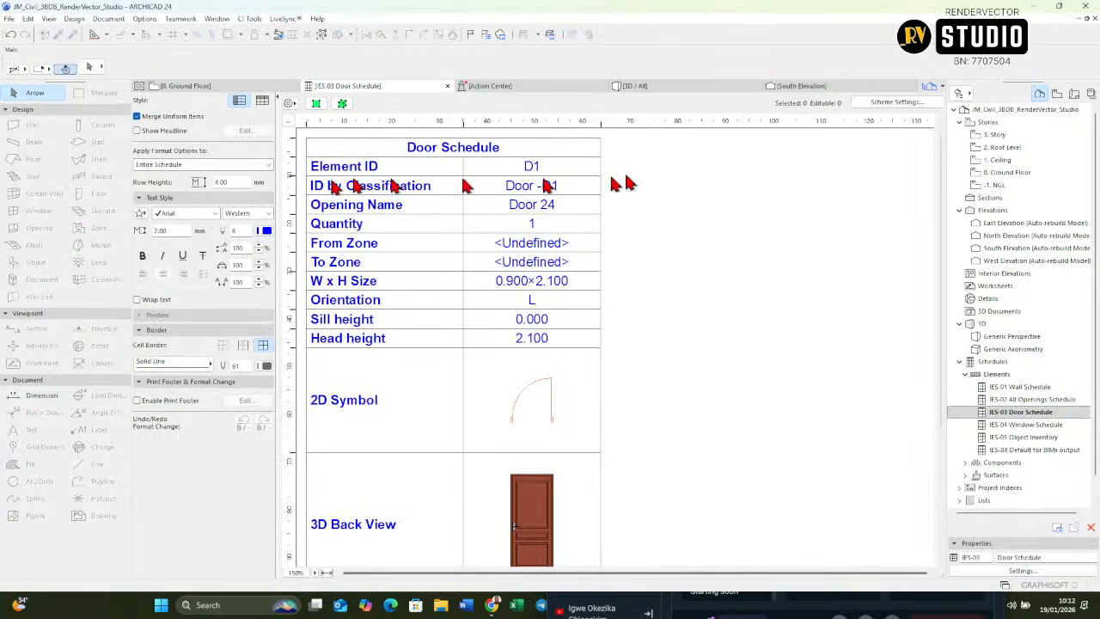
# Step: Examine the door schedule's scheme settings and read through all of its rows
pyautogui.click(920, 102)
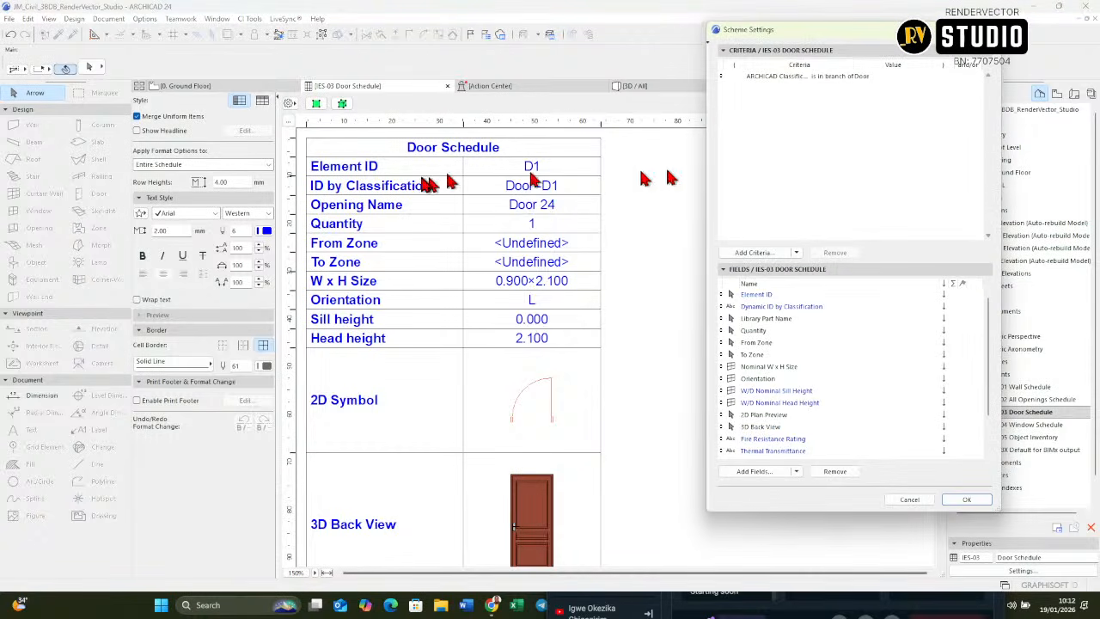
pyautogui.click(987, 30)
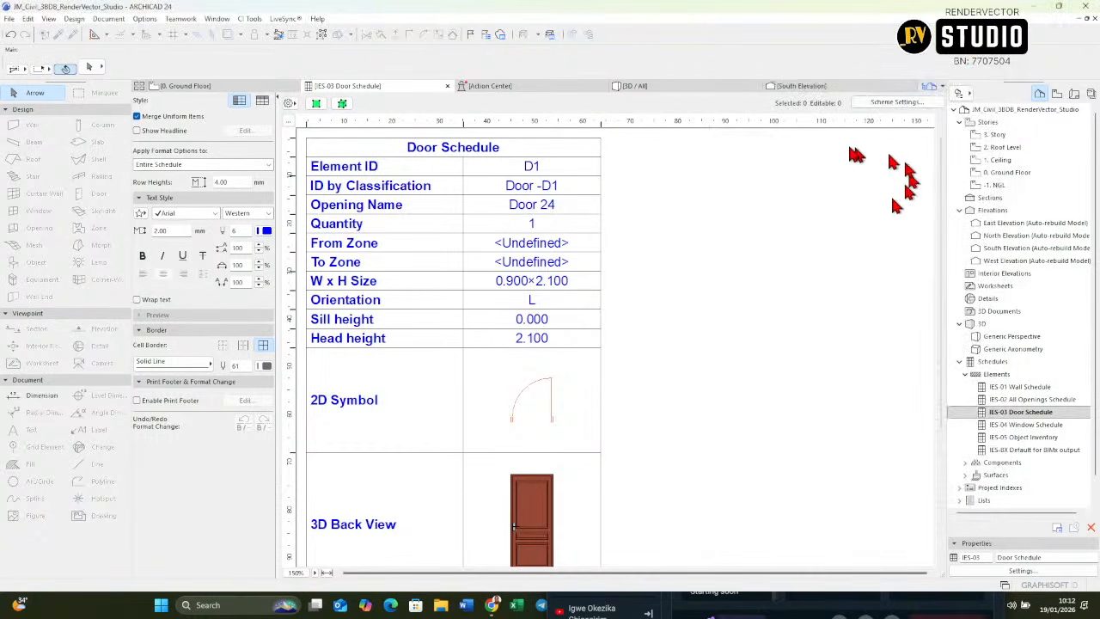
pyautogui.scroll(-3, 545, 349)
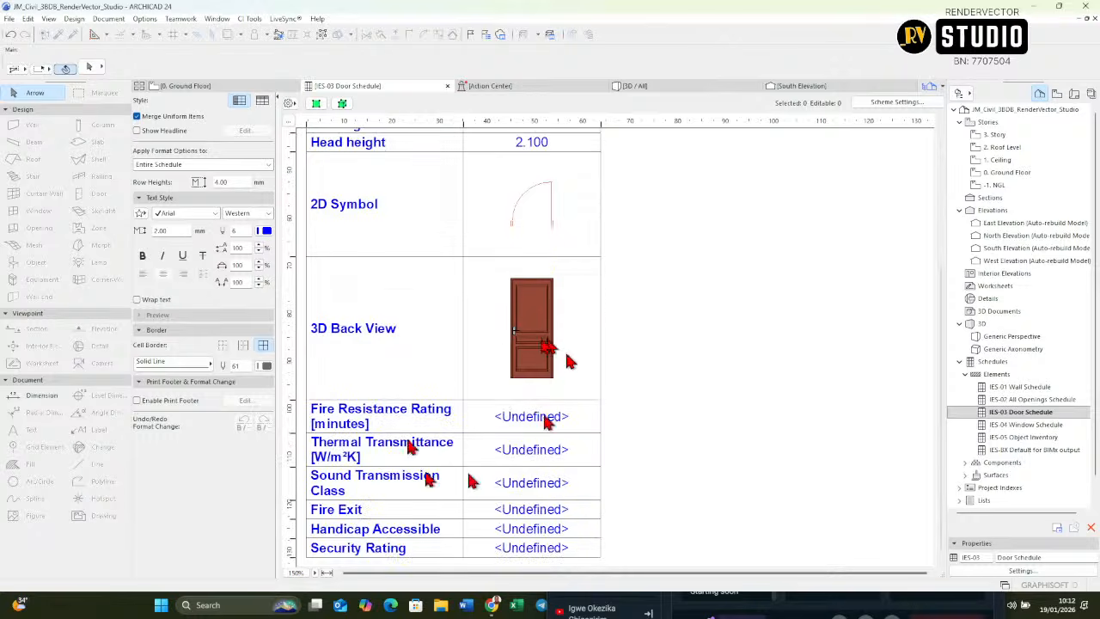
pyautogui.scroll(3, 562, 379)
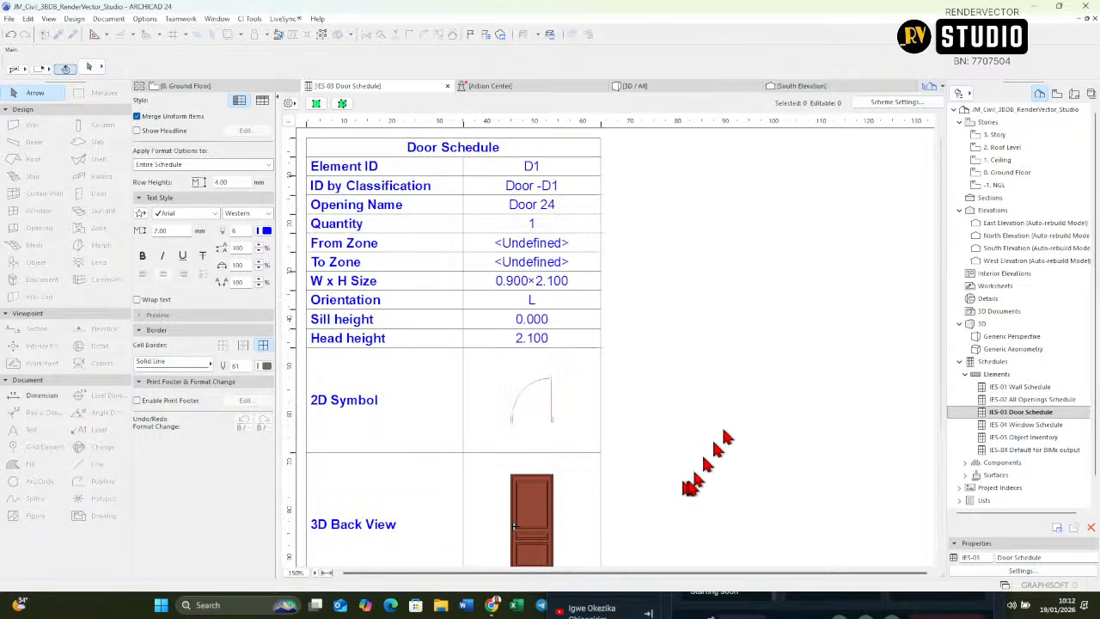
# Step: Remove every door schedule field except Element ID, Quantity, Nominal W x H Size, 2D Plan Preview and 3D Back View
pyautogui.click(918, 104)
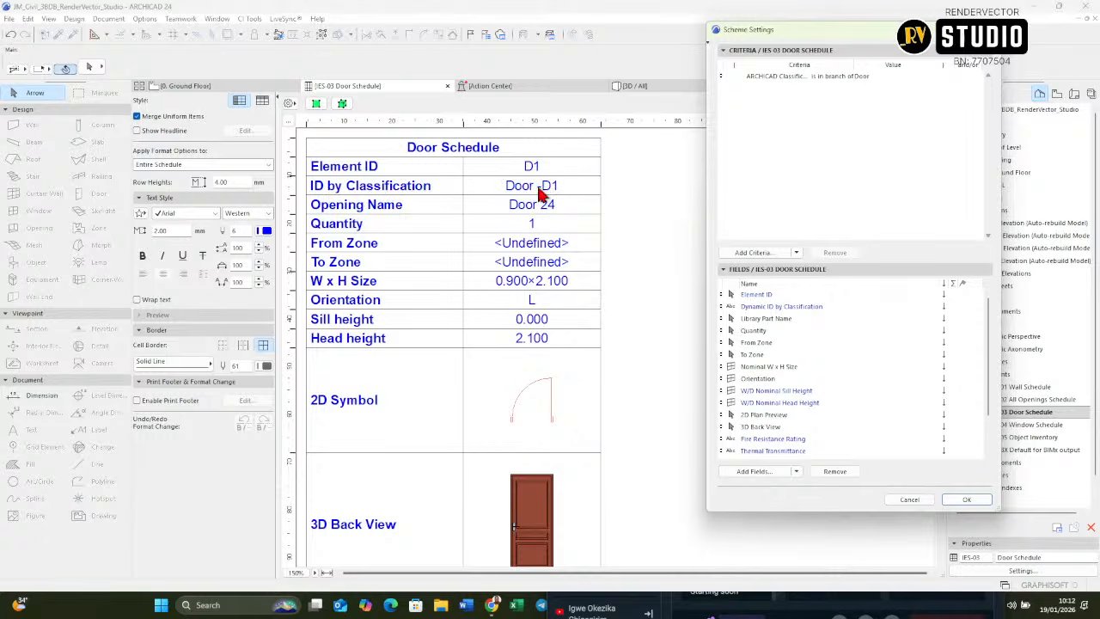
pyautogui.click(801, 311)
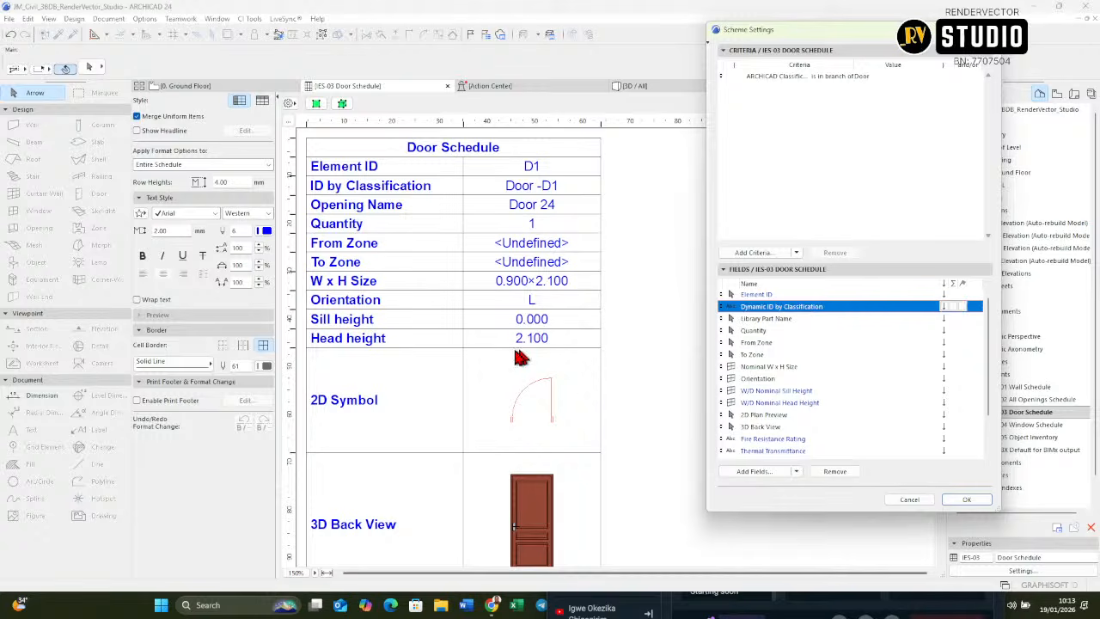
pyautogui.keyDown('shift'); pyautogui.click(799, 320); pyautogui.keyUp('shift')
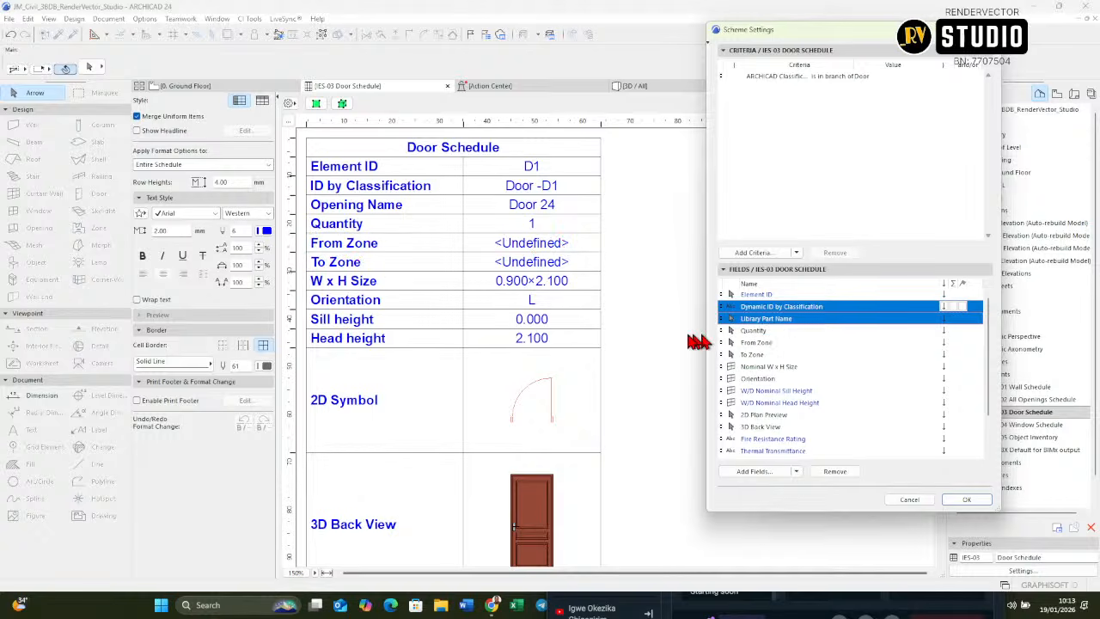
pyautogui.keyDown('ctrl'); pyautogui.click(776, 343); pyautogui.keyUp('ctrl')
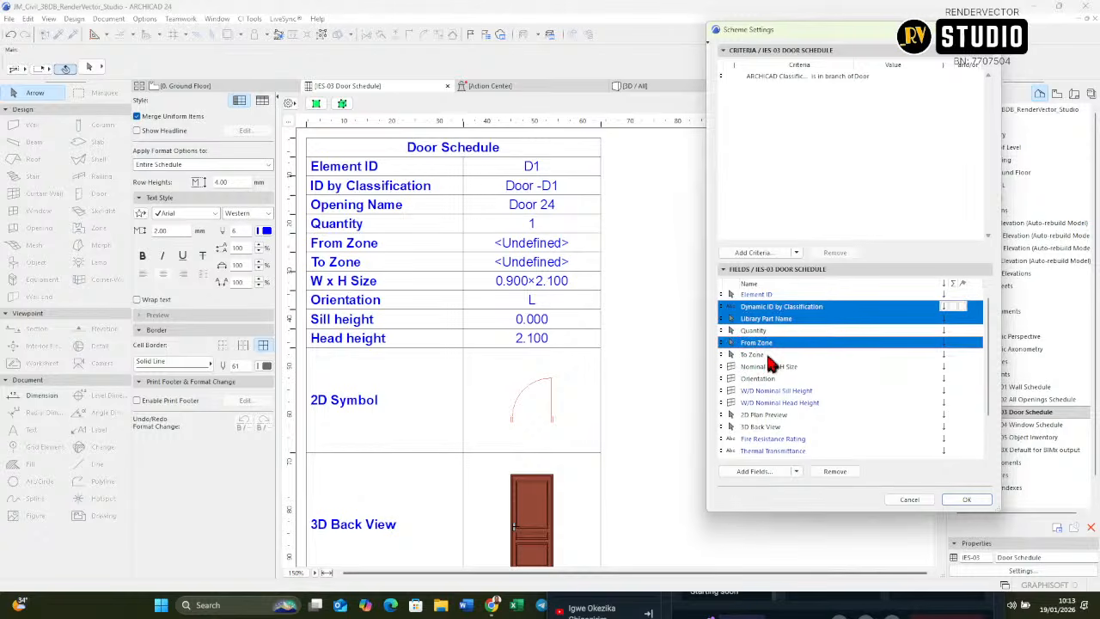
pyautogui.keyDown('ctrl'); pyautogui.click(767, 355); pyautogui.keyUp('ctrl')
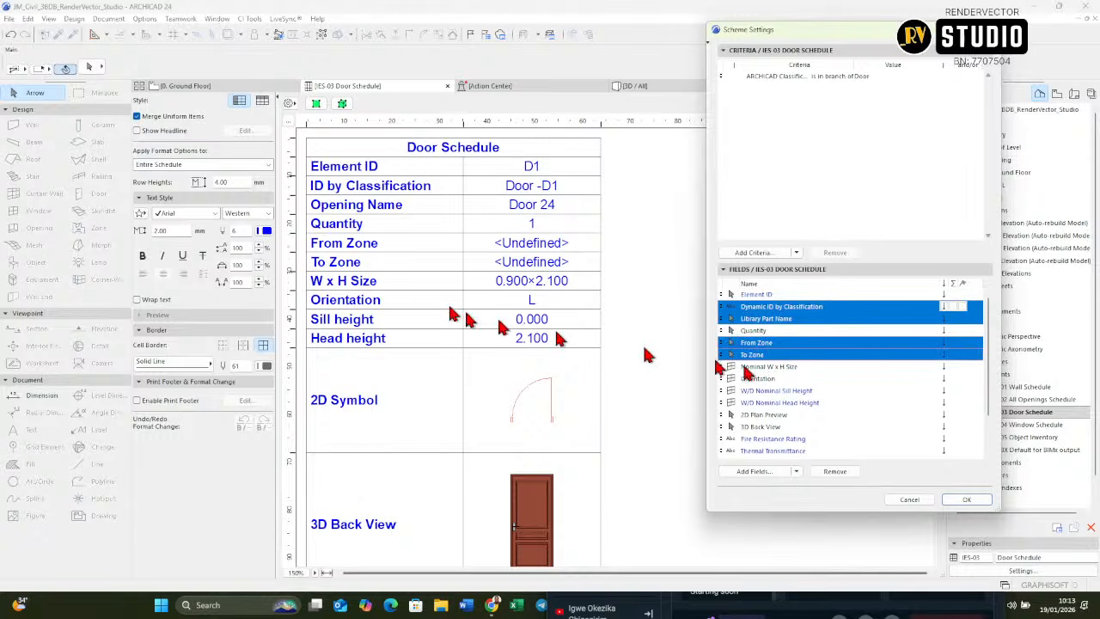
pyautogui.keyDown('ctrl'); pyautogui.click(773, 379); pyautogui.keyUp('ctrl')
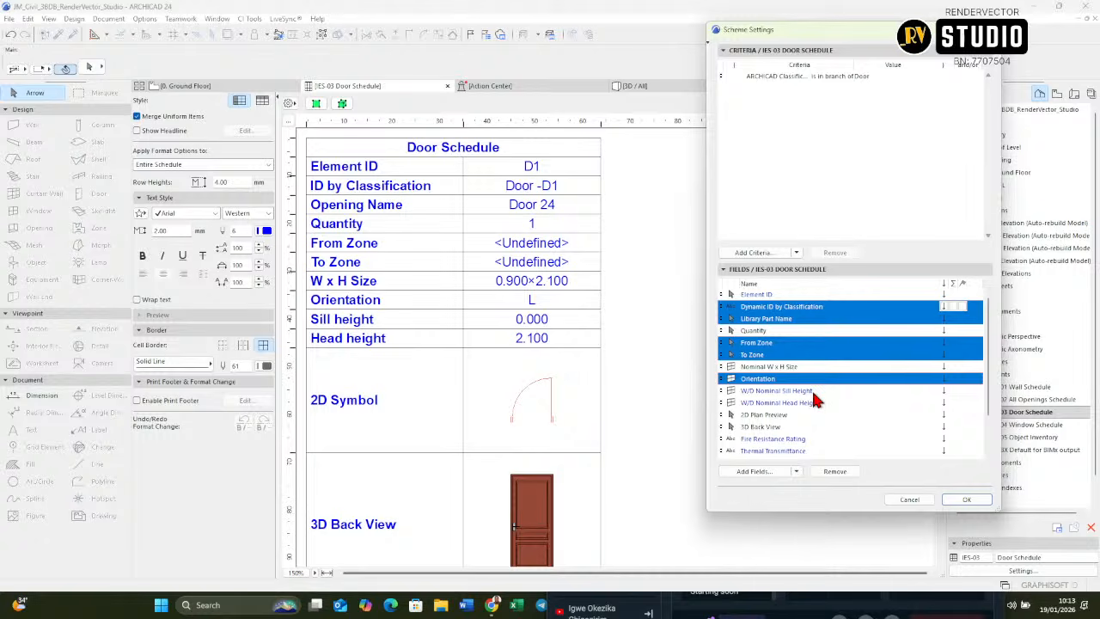
pyautogui.keyDown('ctrl'); pyautogui.click(813, 394); pyautogui.keyUp('ctrl')
pyautogui.keyDown('ctrl'); pyautogui.click(813, 404); pyautogui.keyUp('ctrl')
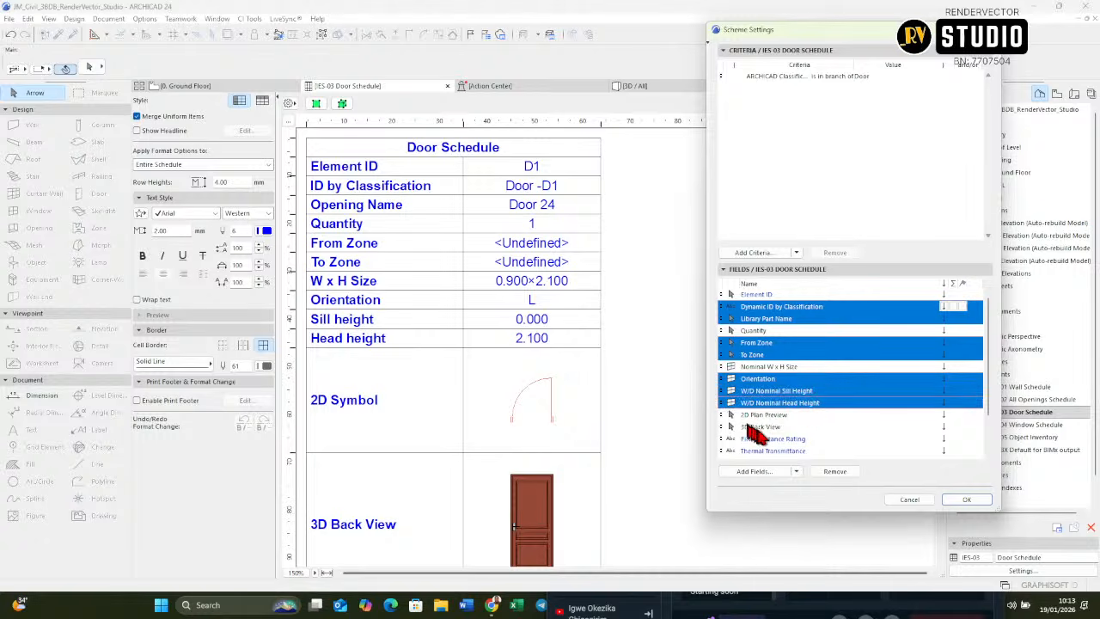
pyautogui.scroll(-2, 777, 420)
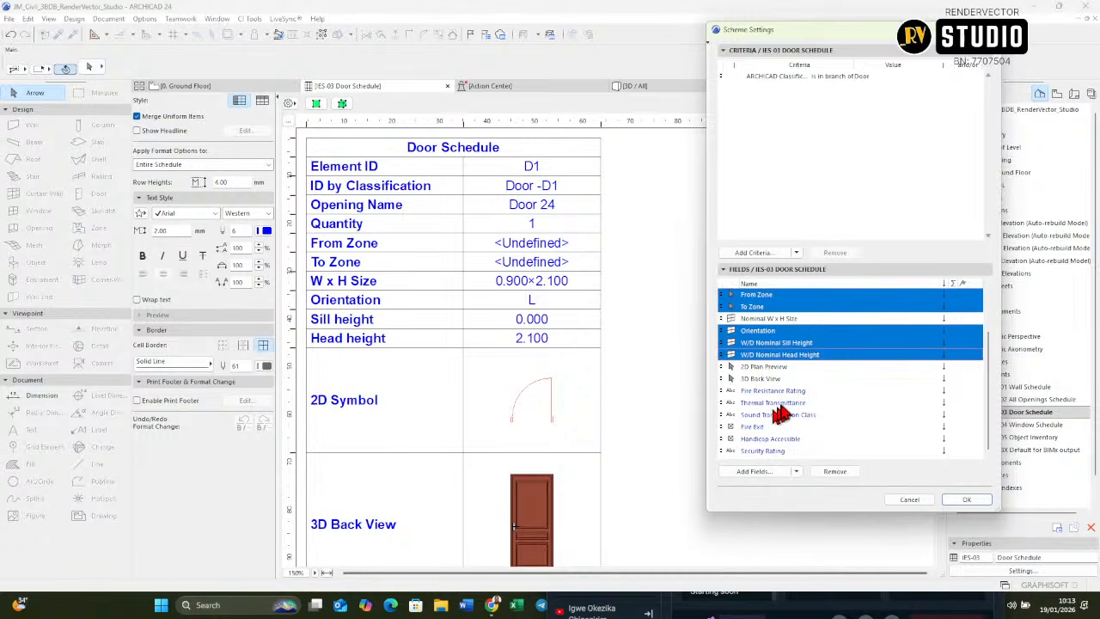
pyautogui.keyDown('ctrl'); pyautogui.click(784, 392); pyautogui.keyUp('ctrl')
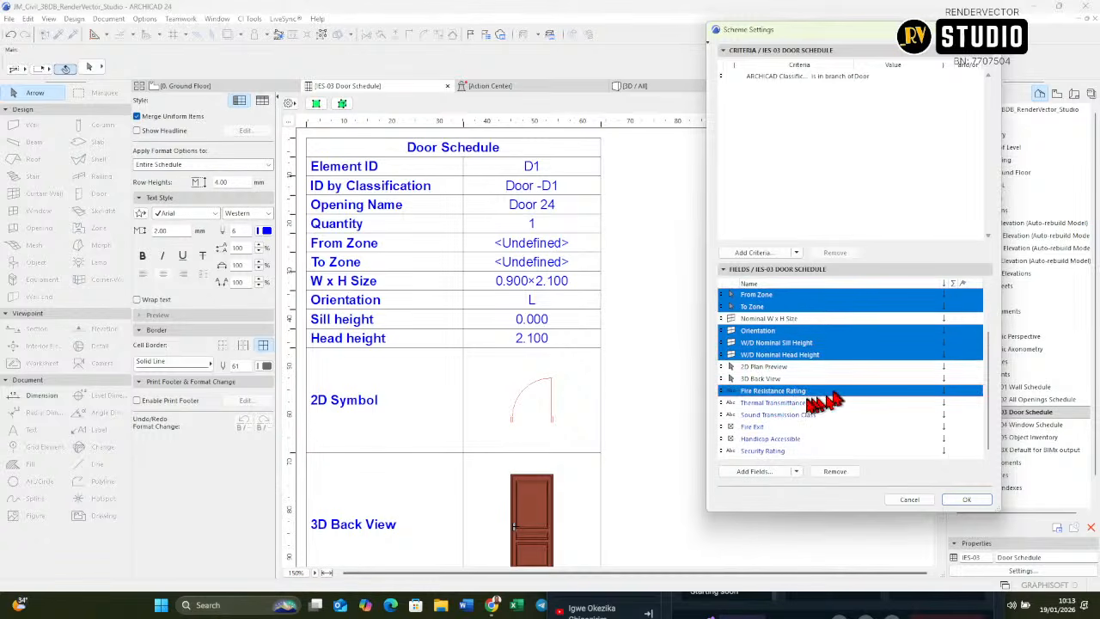
pyautogui.keyDown('ctrl'); pyautogui.click(798, 404); pyautogui.keyUp('ctrl')
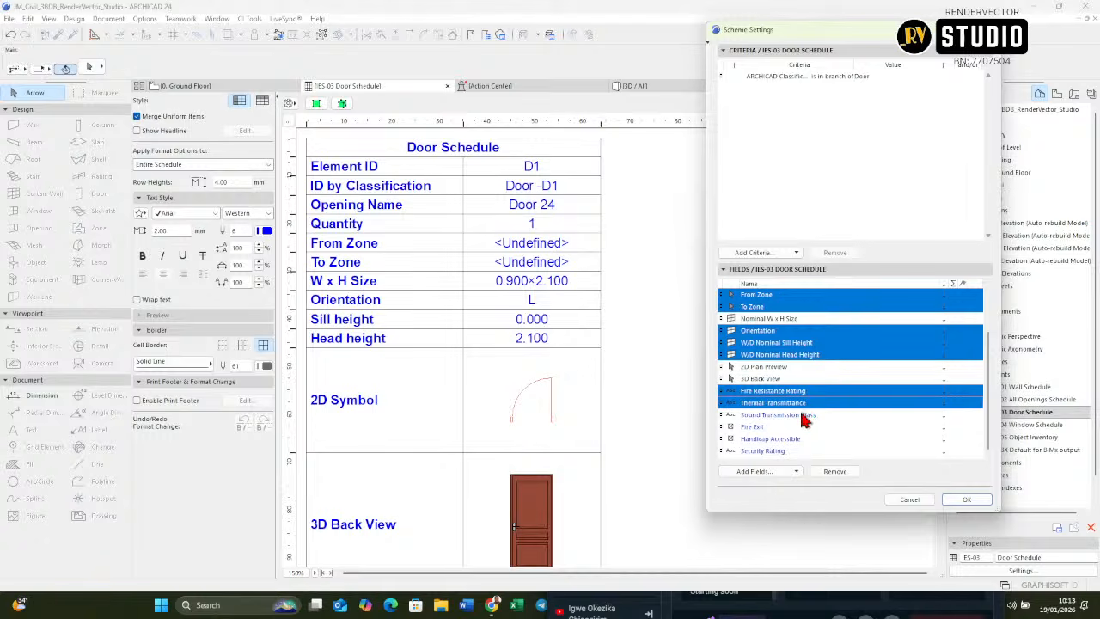
pyautogui.keyDown('ctrl'); pyautogui.click(805, 416); pyautogui.keyUp('ctrl')
pyautogui.keyDown('ctrl'); pyautogui.click(778, 428); pyautogui.keyUp('ctrl')
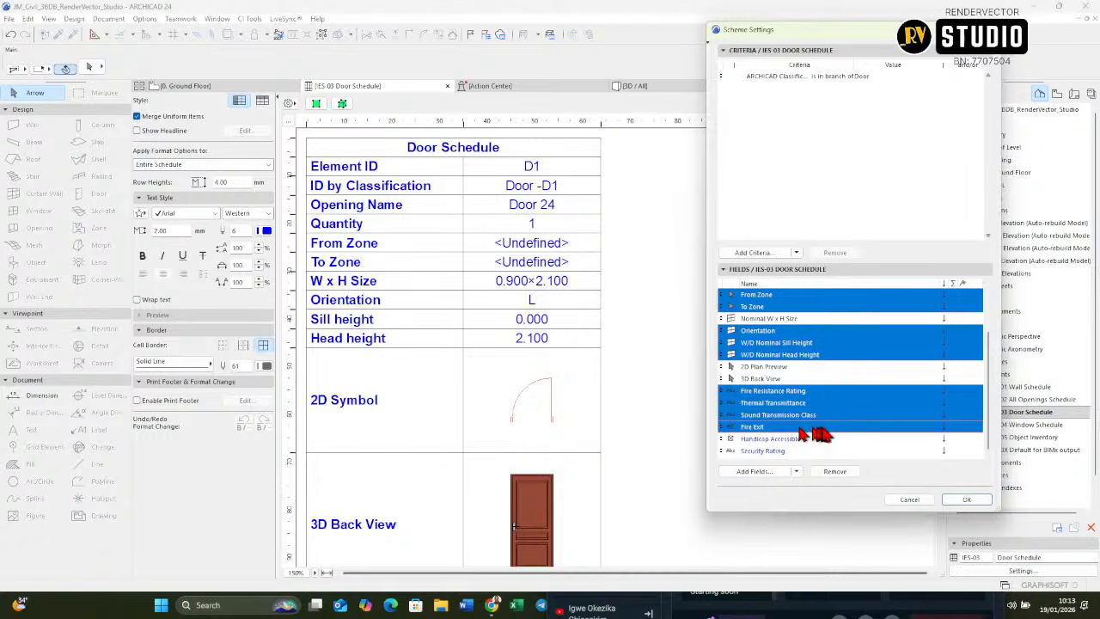
pyautogui.keyDown('ctrl'); pyautogui.click(802, 440); pyautogui.keyUp('ctrl')
pyautogui.keyDown('ctrl'); pyautogui.click(791, 452); pyautogui.keyUp('ctrl')
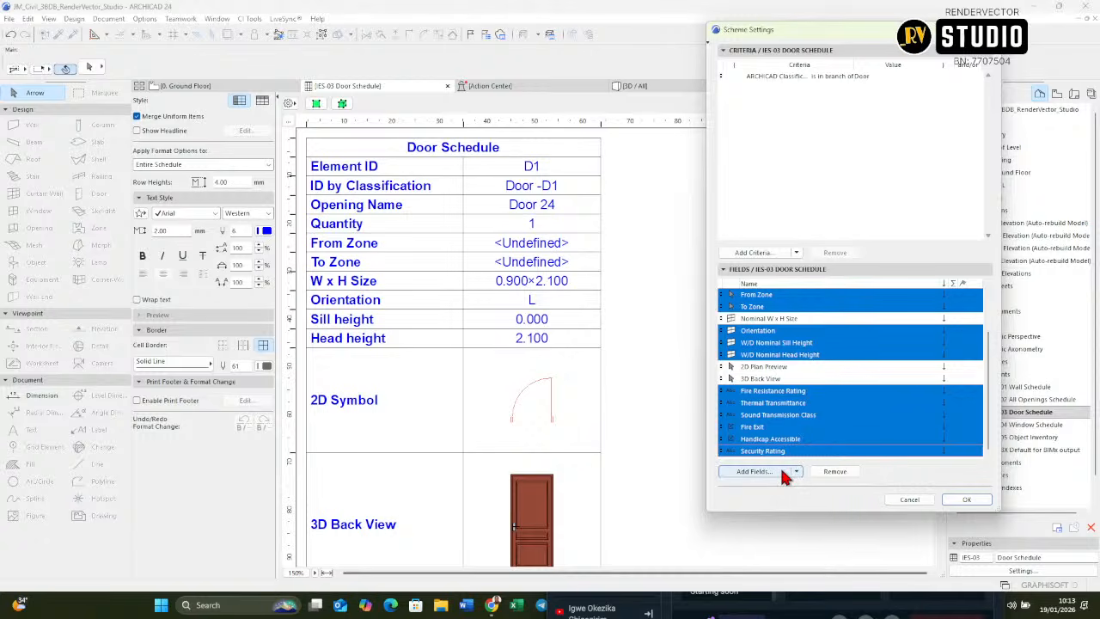
pyautogui.press('Delete')
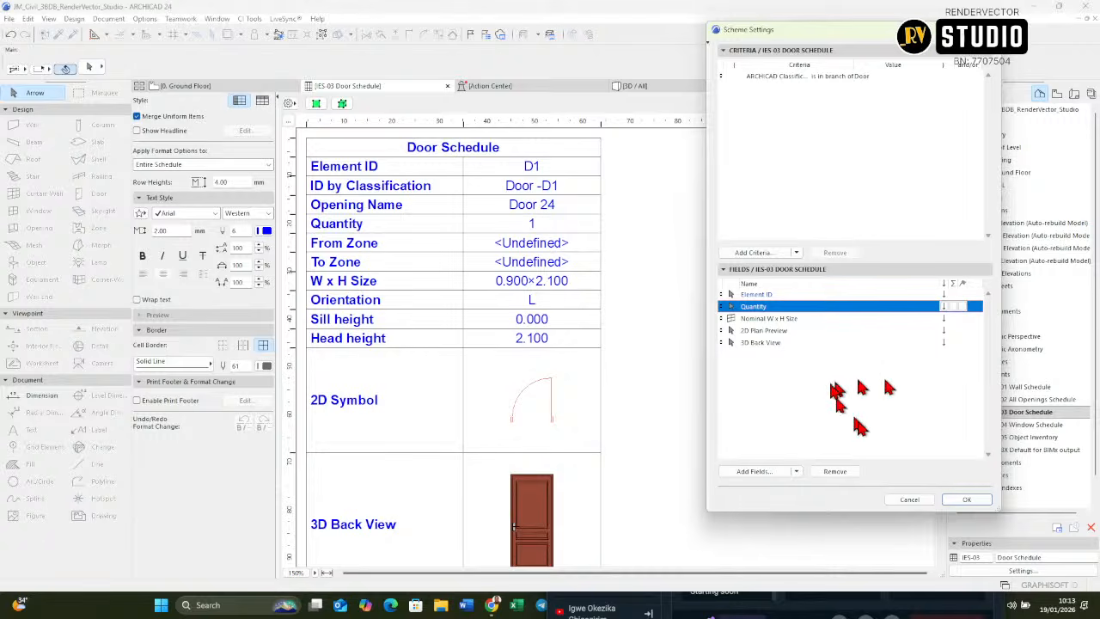
pyautogui.click(954, 500)
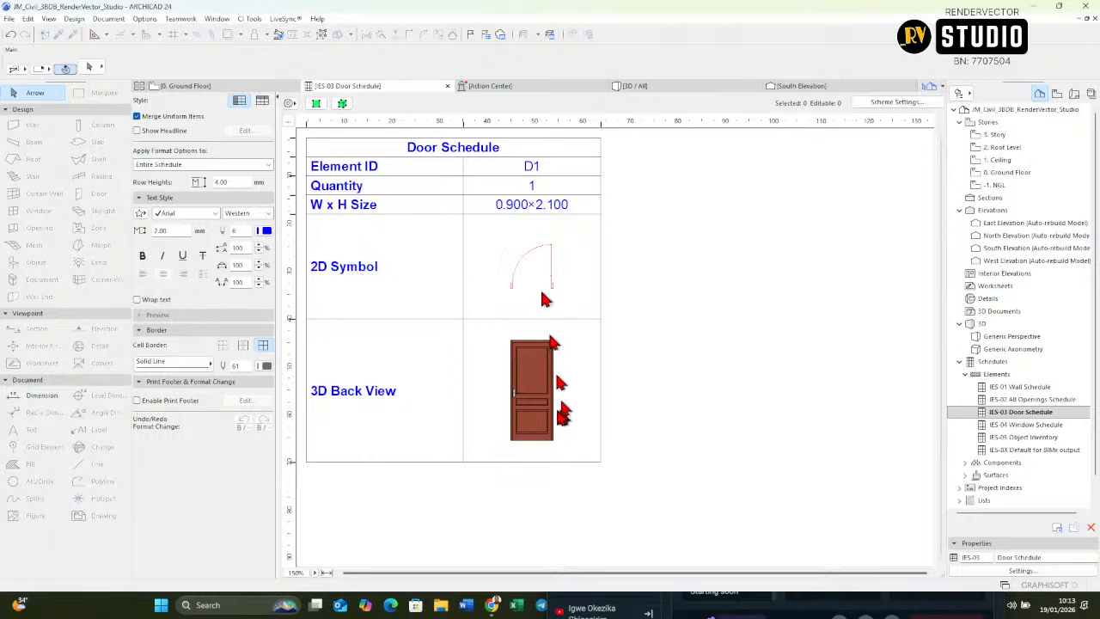
# Step: Add automatic dimensions to the 3D Back View and 2D Symbol previews in the door schedule
pyautogui.click(488, 378)
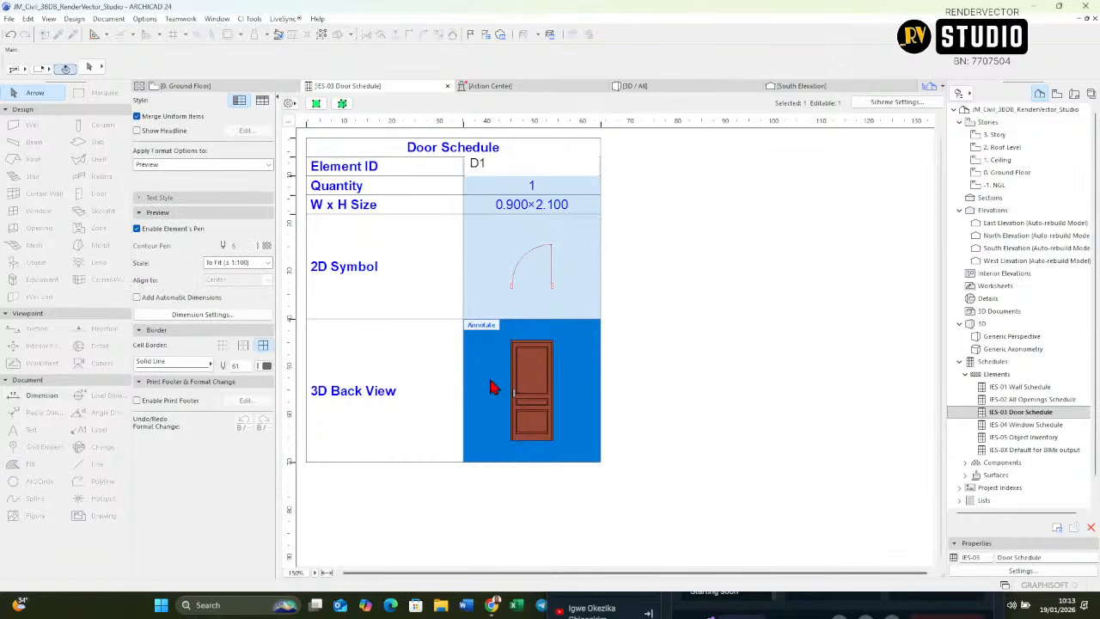
pyautogui.click(138, 297)
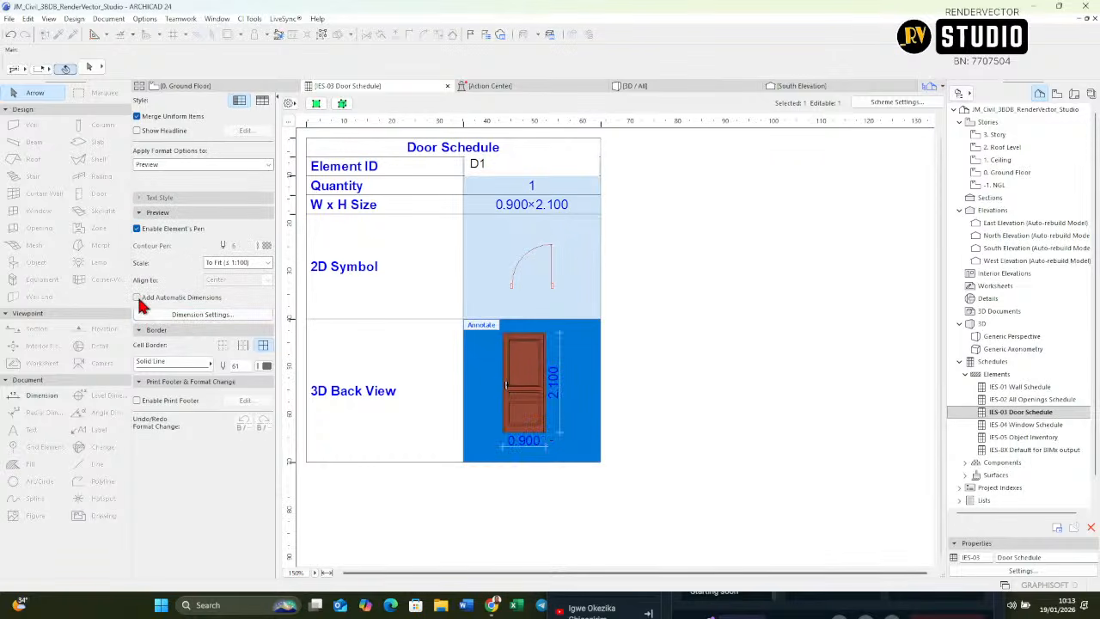
pyautogui.click(530, 249)
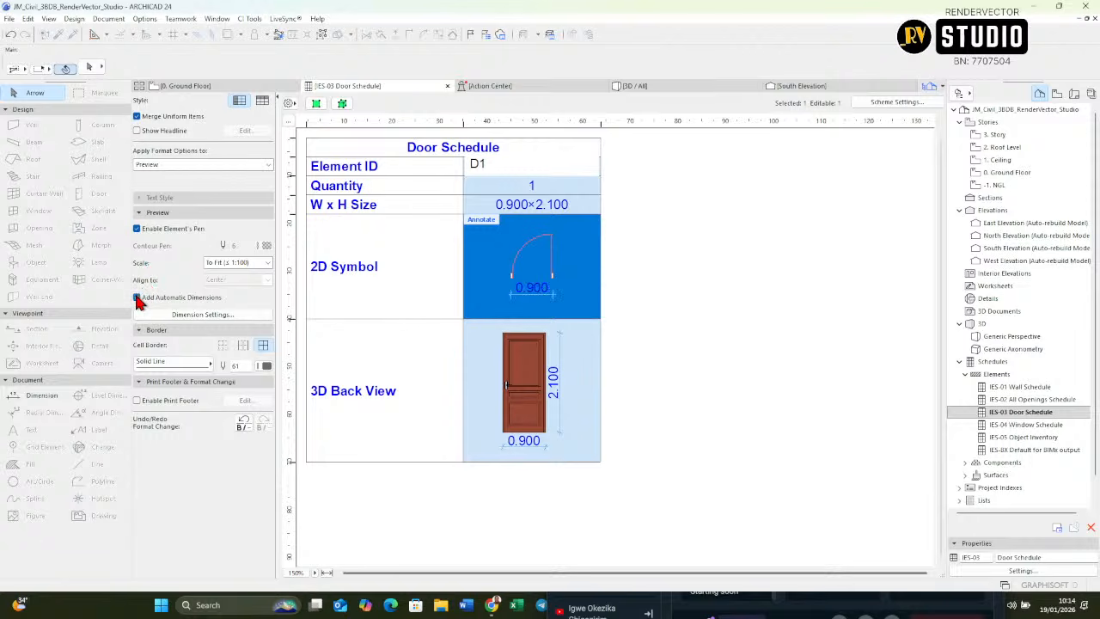
pyautogui.click(483, 550)
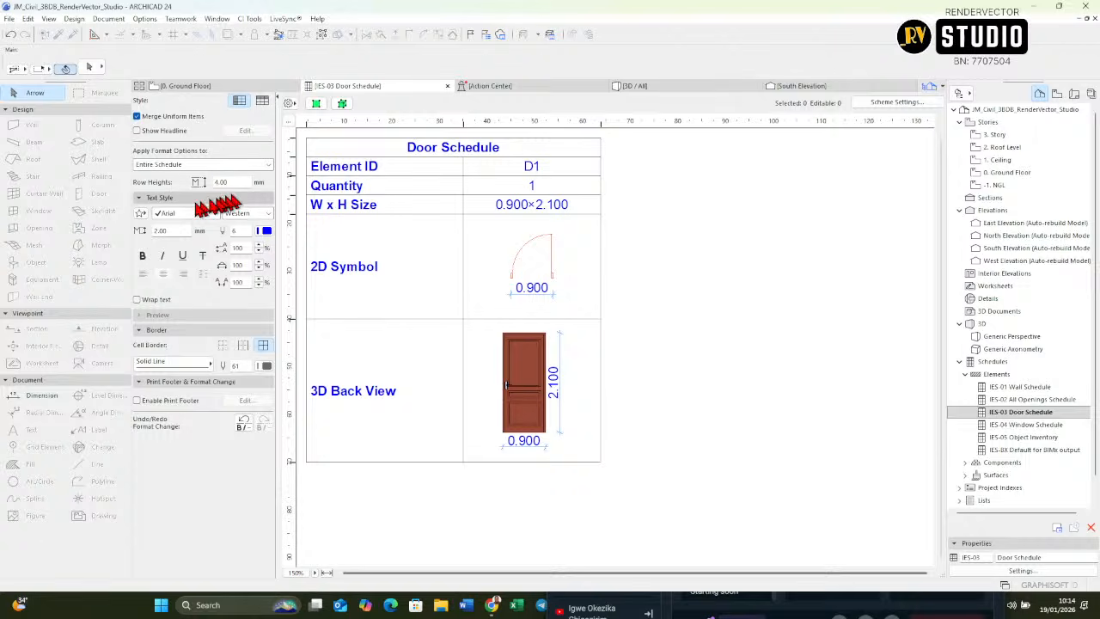
# Step: Set the entire door schedule's text to the Stylus BT font with black pen 1
pyautogui.click(195, 214)
pyautogui.press('s')
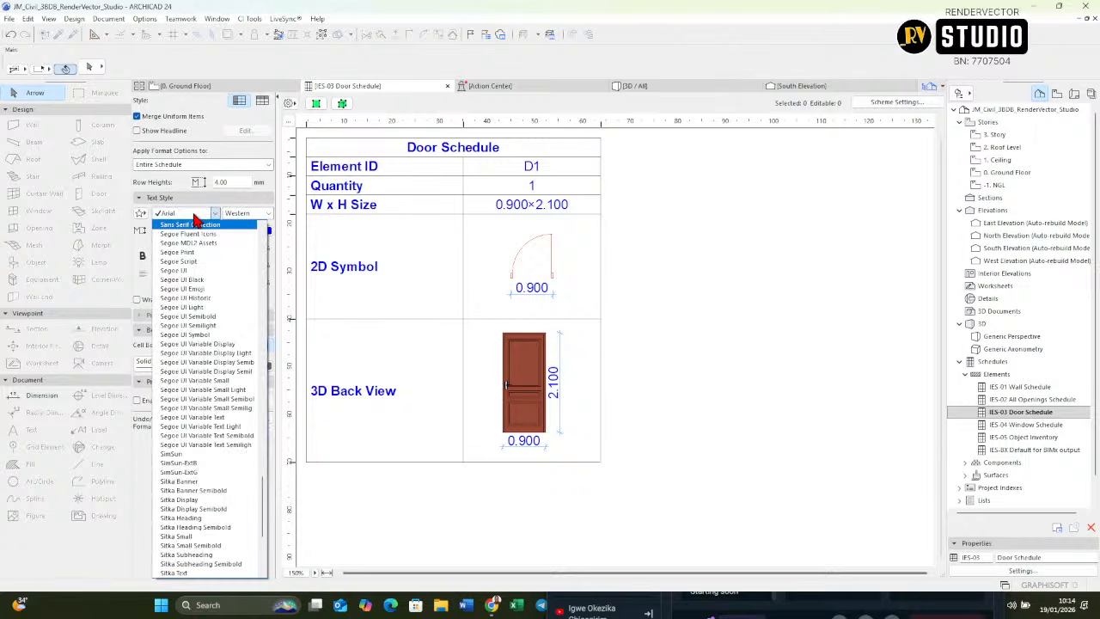
pyautogui.scroll(-2, 225, 543)
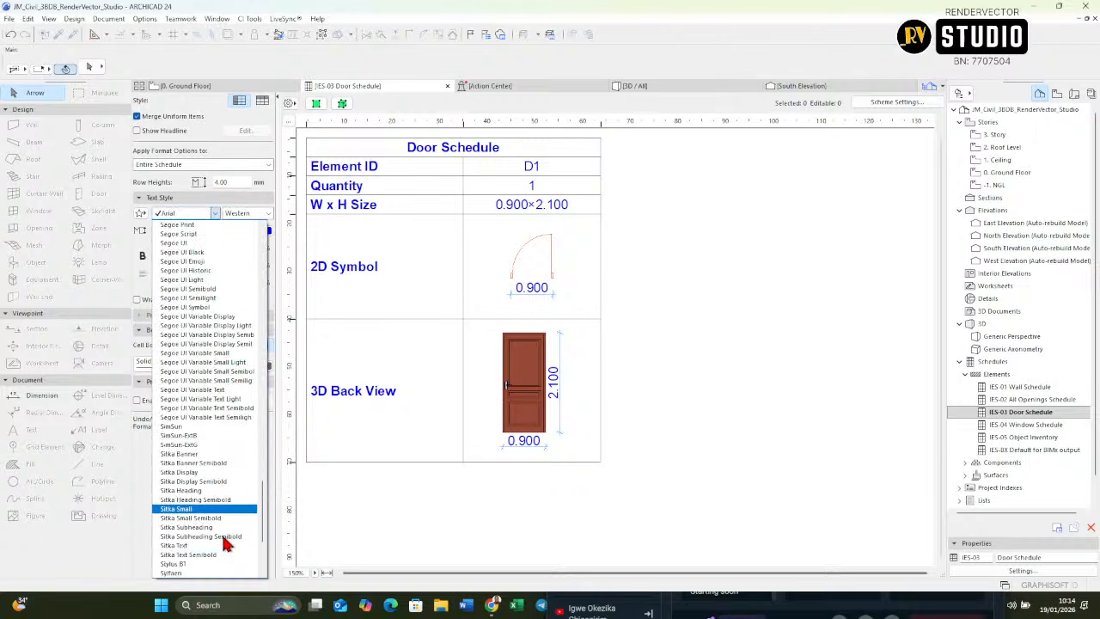
pyautogui.click(206, 536)
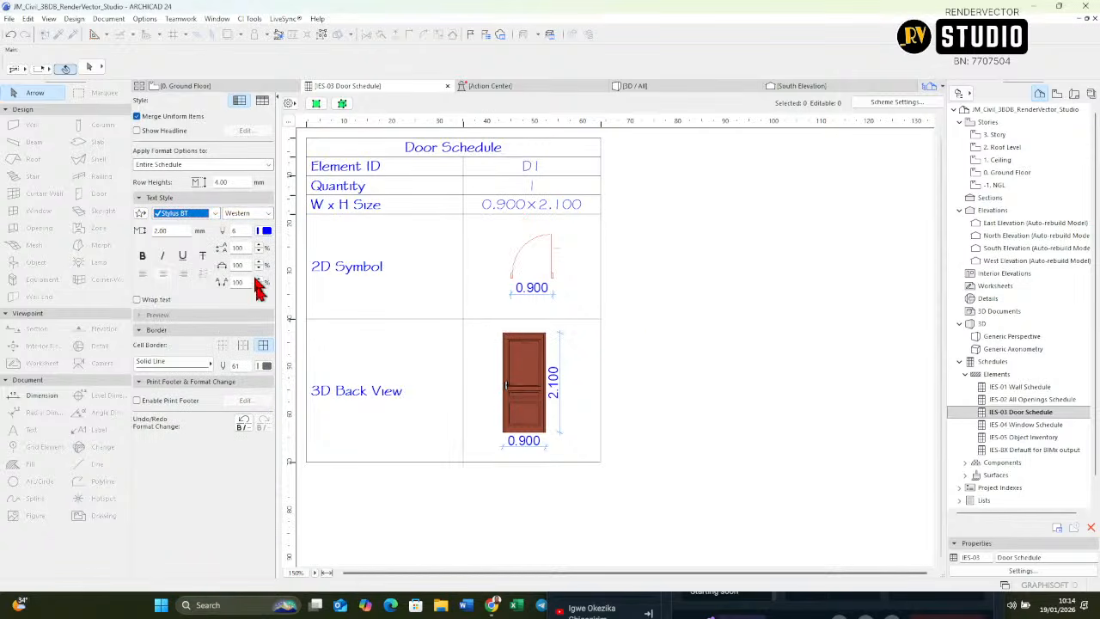
pyautogui.click(265, 232)
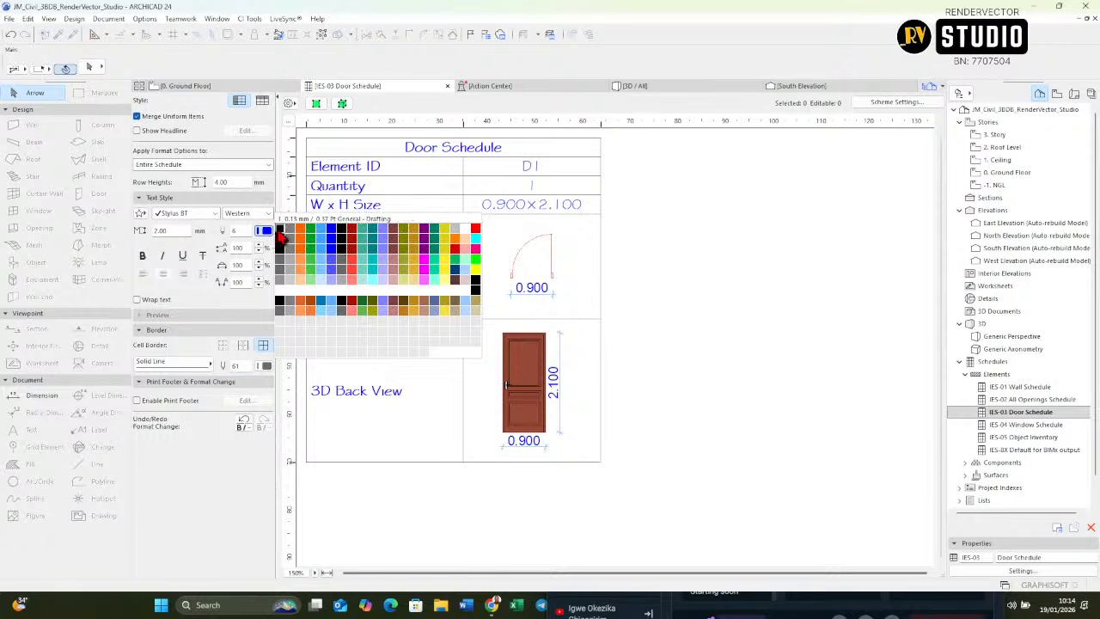
pyautogui.click(279, 230)
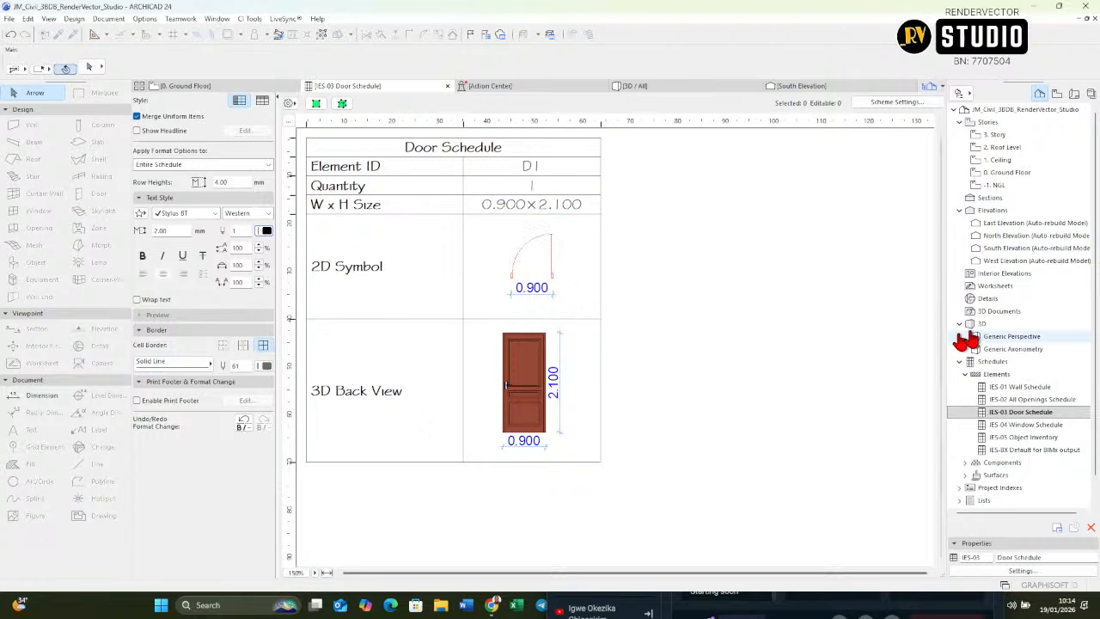
# Step: Return to the Ground Floor plan and deselect the Bedroom 1 door
pyautogui.doubleClick(1007, 173)
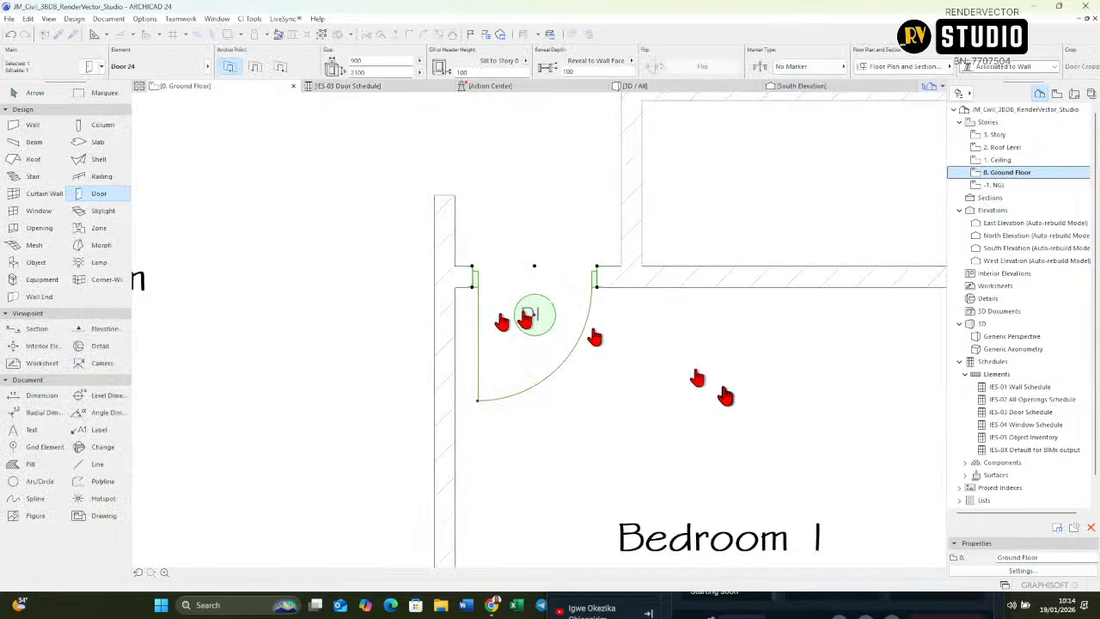
pyautogui.click(620, 386)
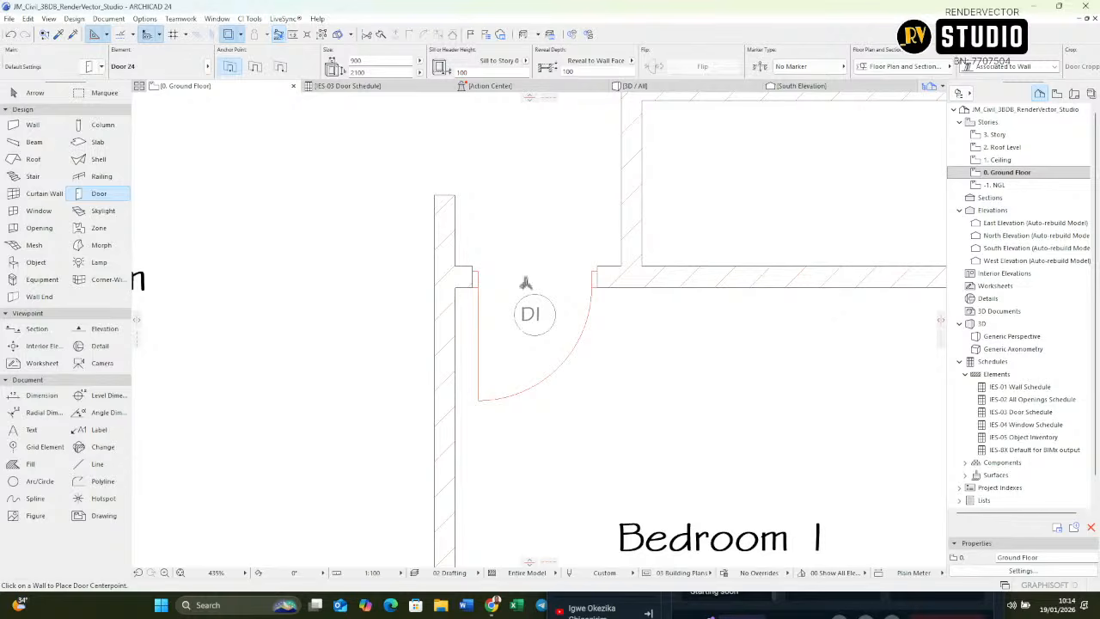
pyautogui.scroll(-3, 525, 284)
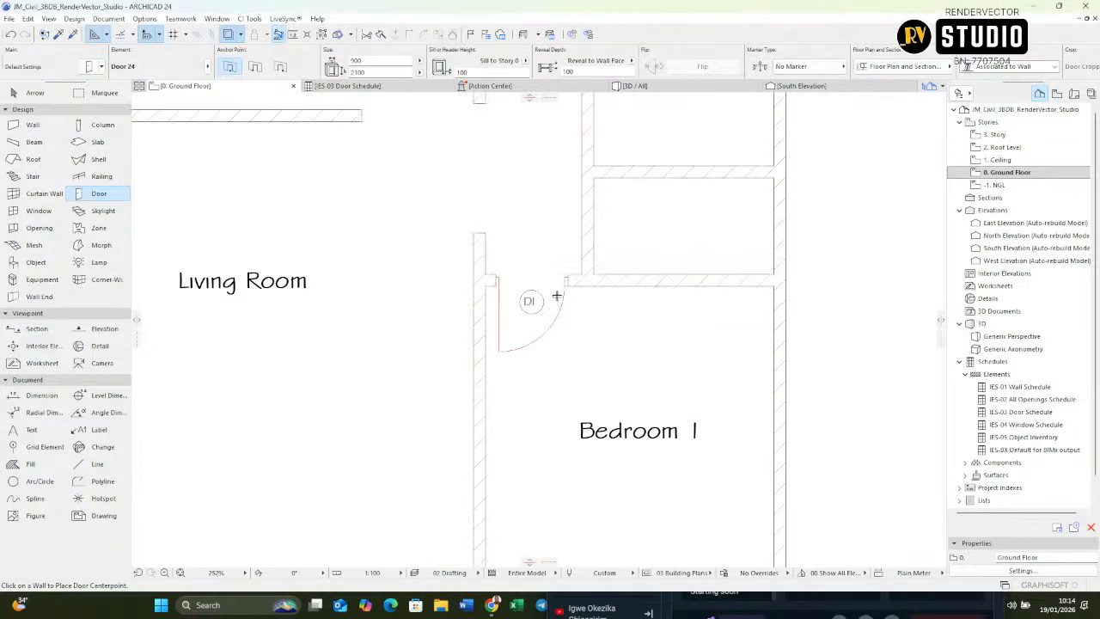
pyautogui.moveTo(557, 296); pyautogui.dragTo(576, 329, button='middle')
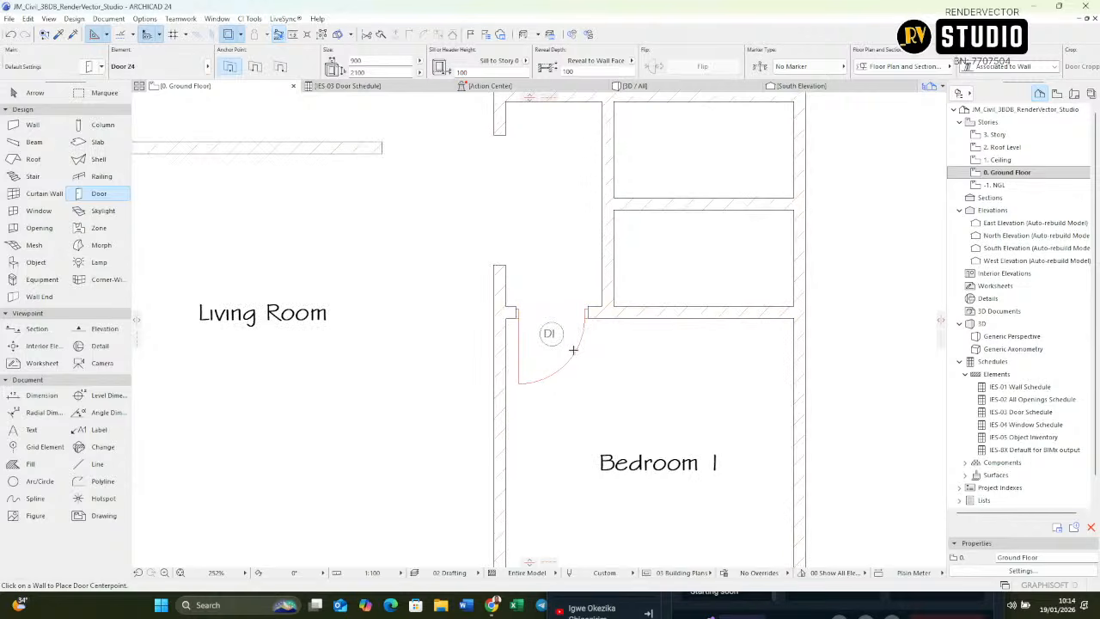
pyautogui.scroll(3, 573, 350)
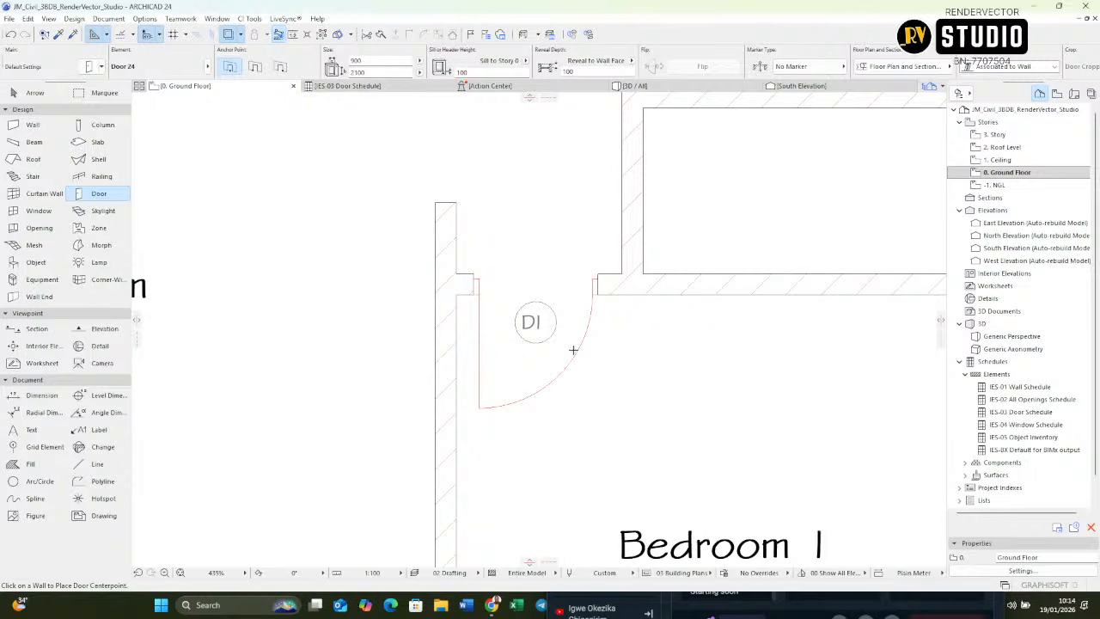
pyautogui.scroll(-5, 537, 325)
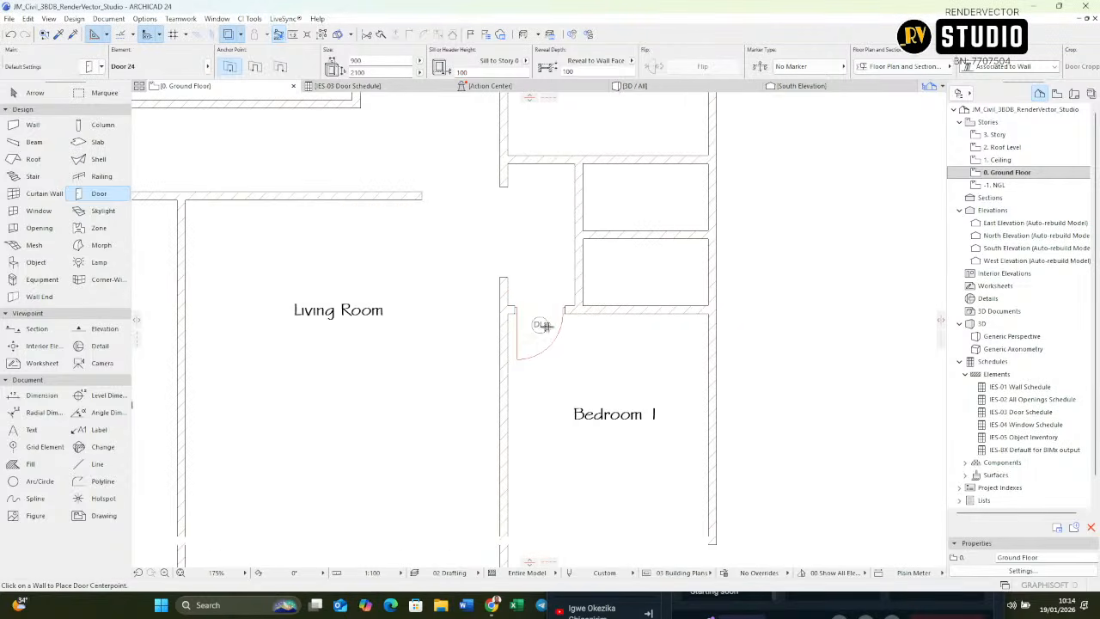
pyautogui.moveTo(533, 314); pyautogui.dragTo(488, 318, button='middle')
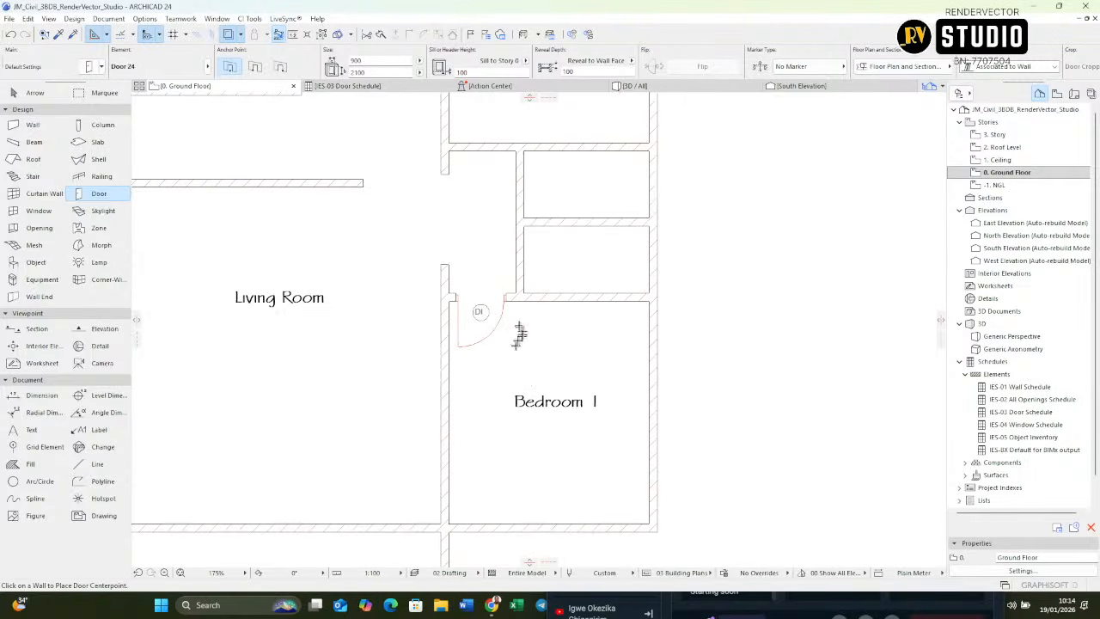
pyautogui.scroll(3, 445, 327)
pyautogui.scroll(-4, 481, 308)
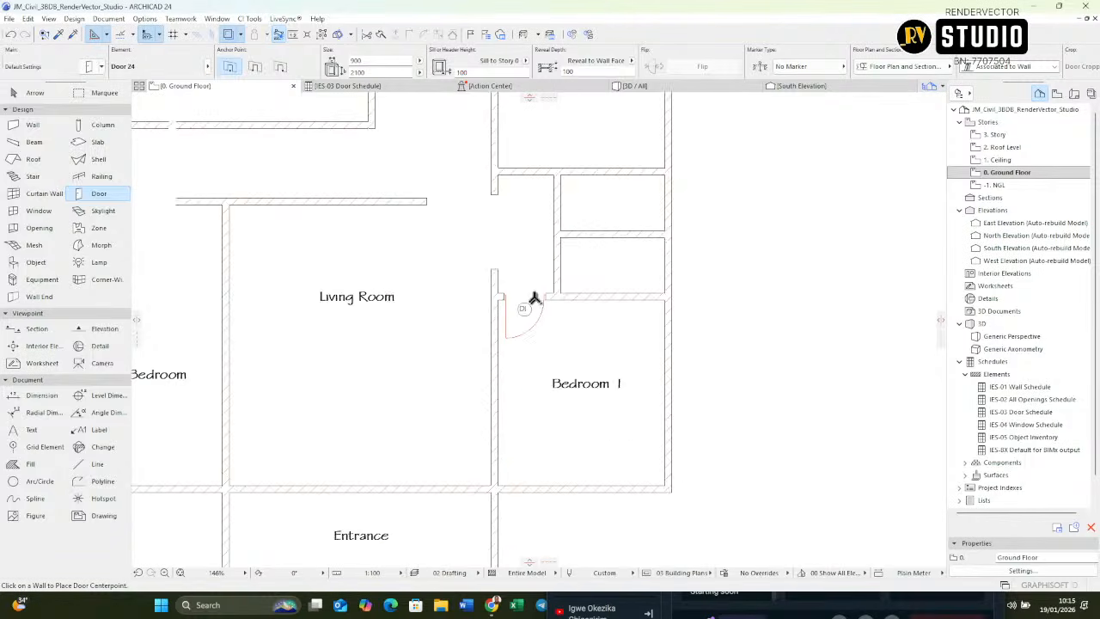
pyautogui.scroll(3, 526, 297)
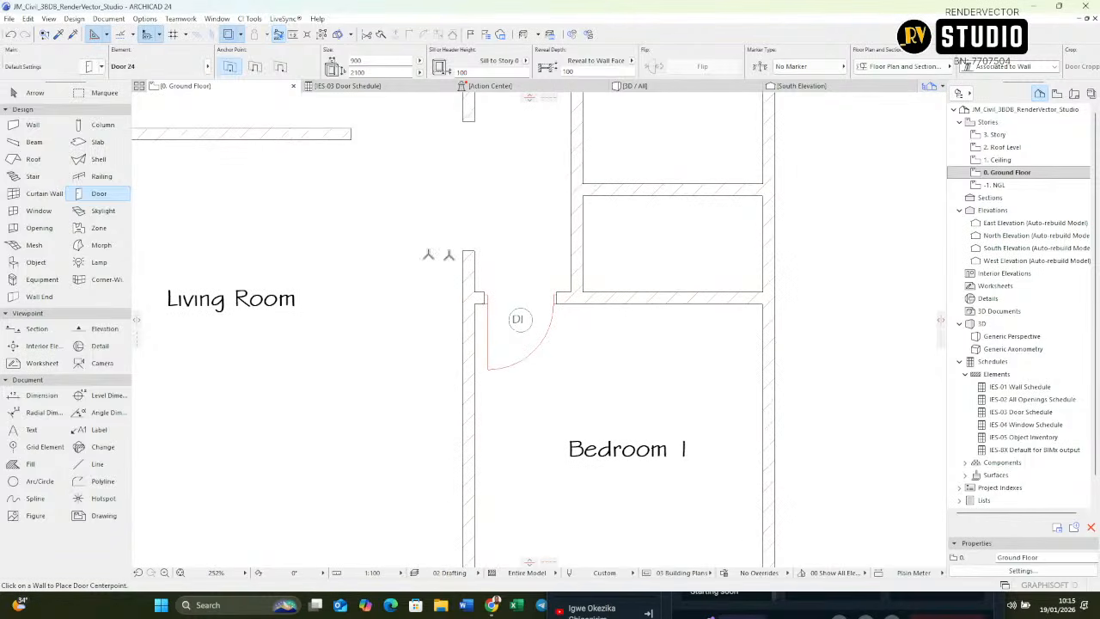
pyautogui.click(573, 241)
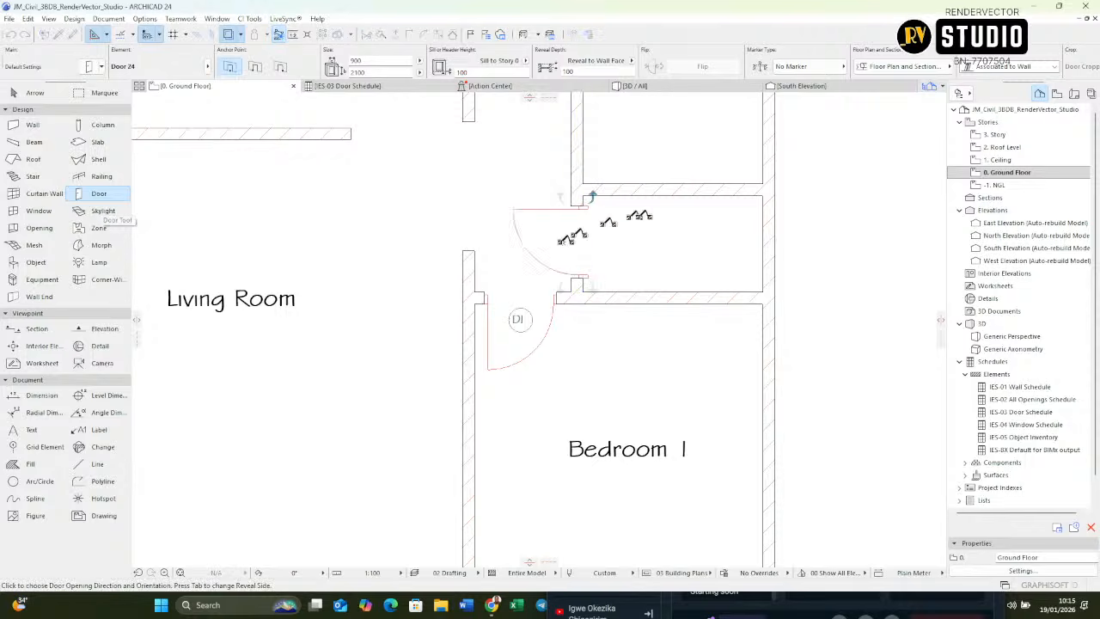
pyautogui.press('Escape')
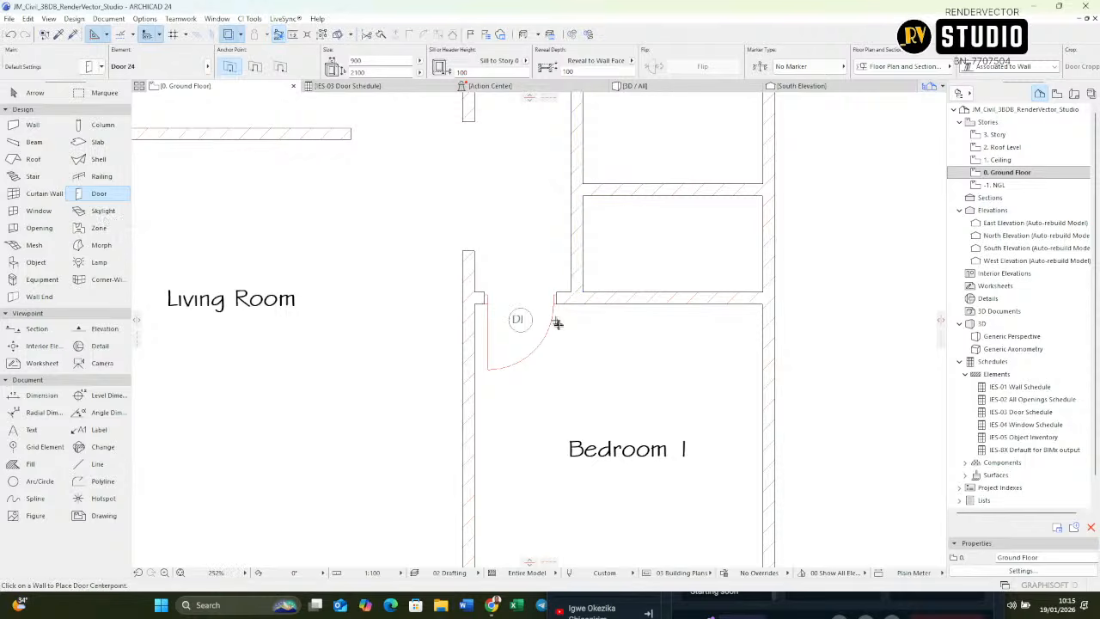
# Step: Pick up the Bedroom 1 door's settings and place matching doors opening inward into Bedroom 2 and the Kitchen
pyautogui.scroll(3, 522, 336)
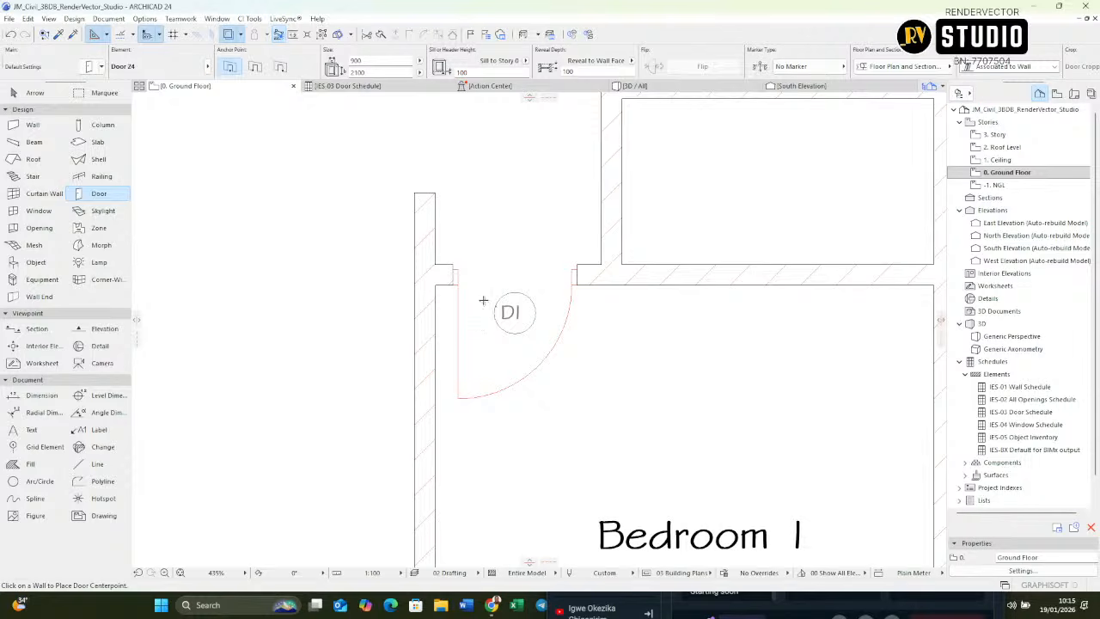
pyautogui.click(465, 390)
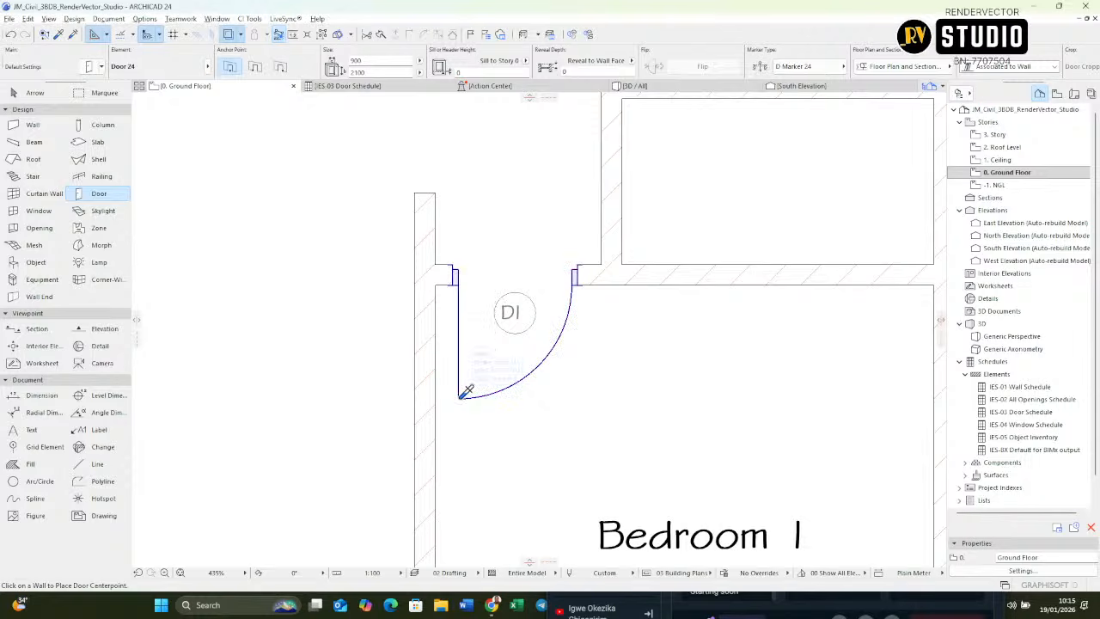
pyautogui.scroll(-6, 484, 449)
pyautogui.scroll(3, 518, 256)
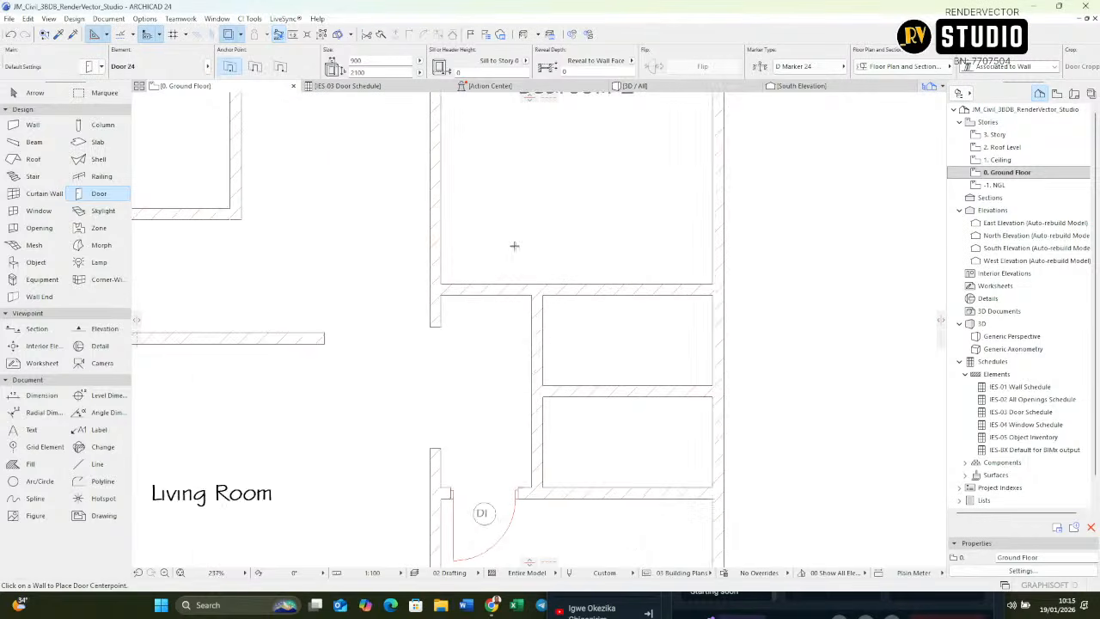
pyautogui.click(484, 282)
pyautogui.click(418, 199)
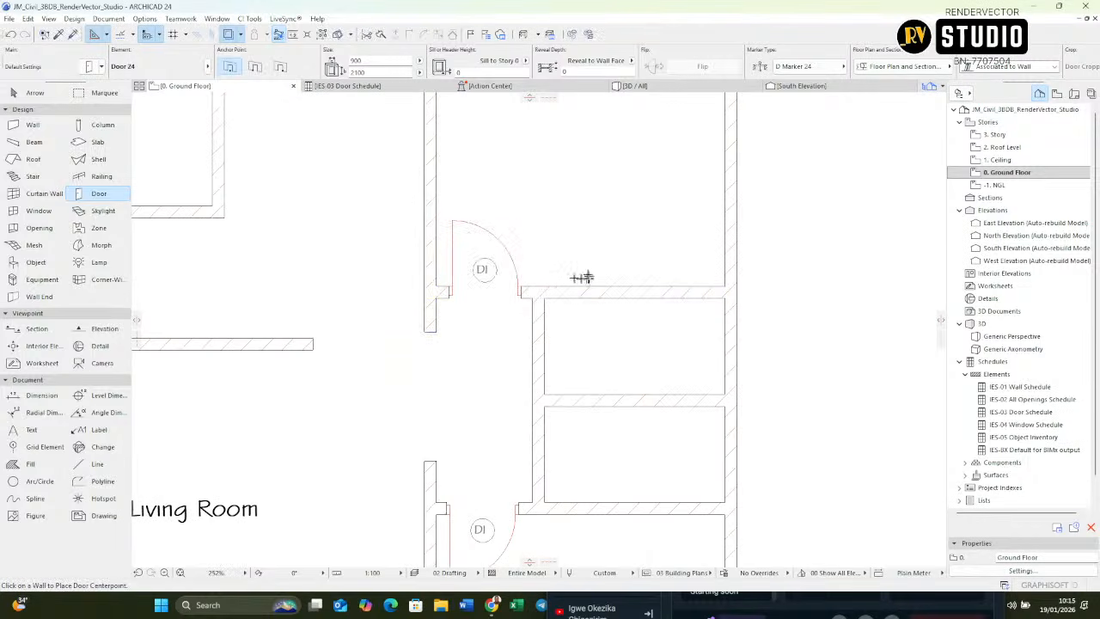
pyautogui.scroll(-4, 550, 273)
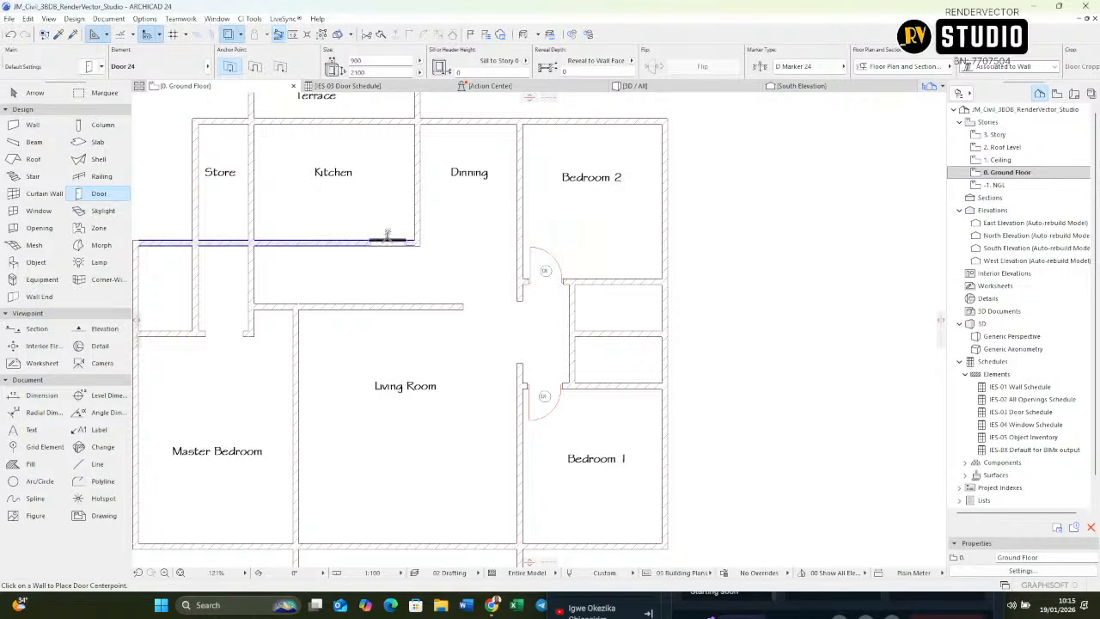
pyautogui.click(389, 234)
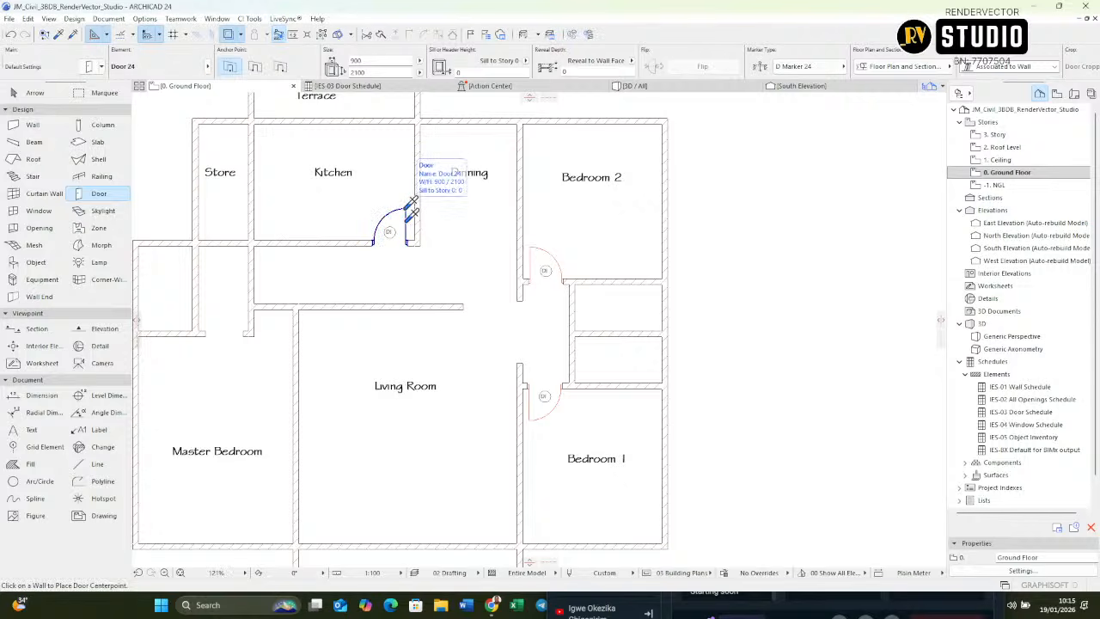
# Step: Place a matching door at the Master Bedroom entrance, hinged beside the Living Room wall and opening inward
pyautogui.scroll(-3, 550, 197)
pyautogui.scroll(6, 382, 275)
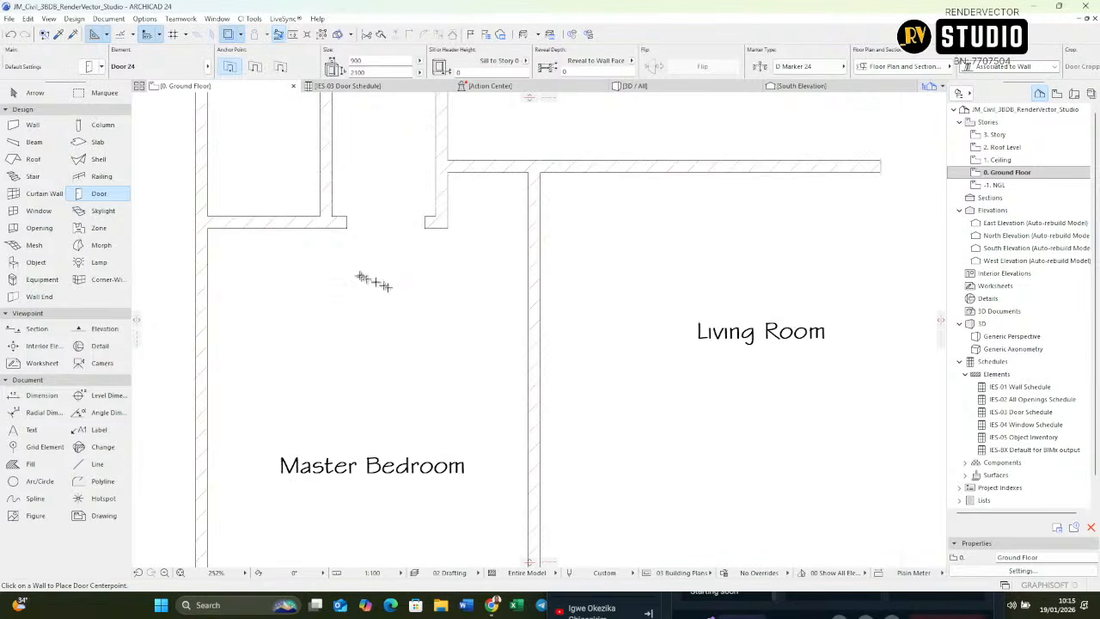
pyautogui.scroll(-5, 361, 270)
pyautogui.scroll(4, 352, 253)
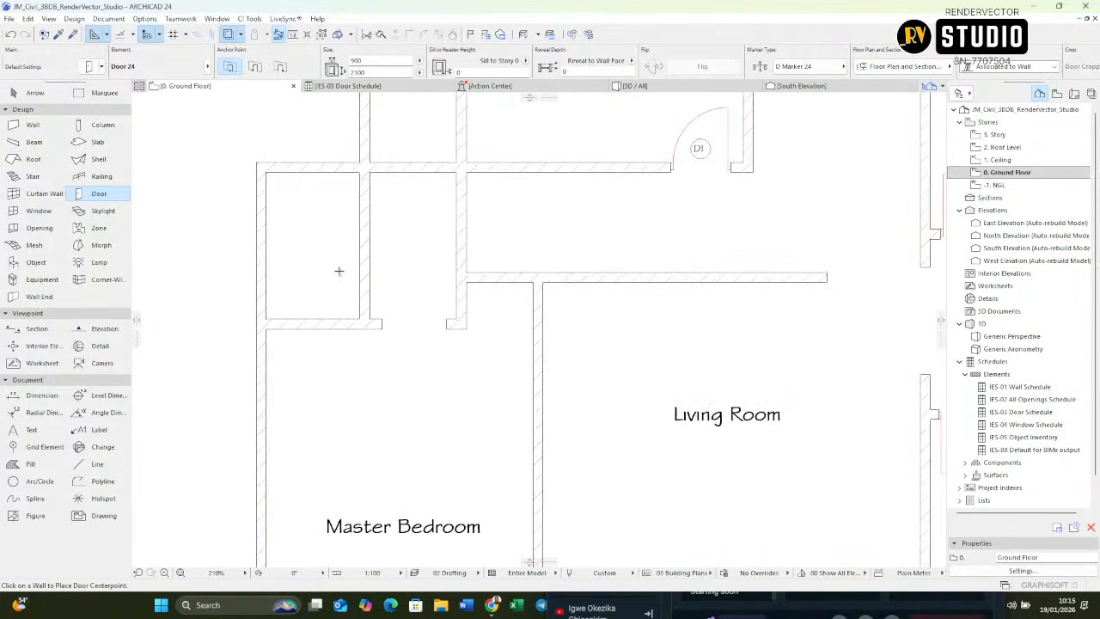
pyautogui.scroll(-4, 339, 272)
pyautogui.scroll(7, 427, 278)
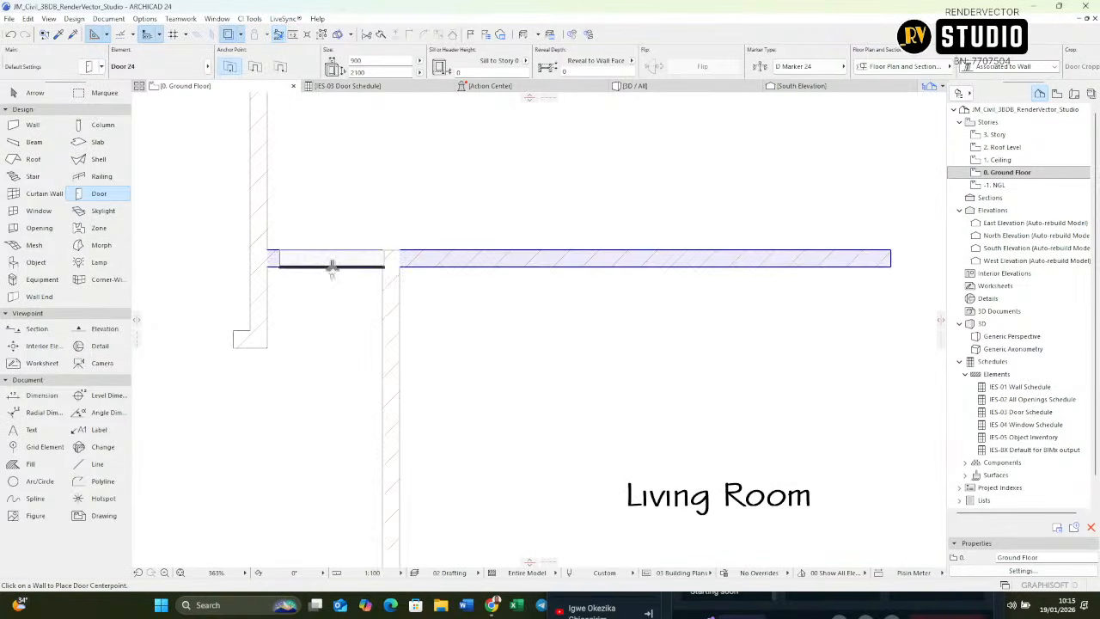
pyautogui.click(325, 268)
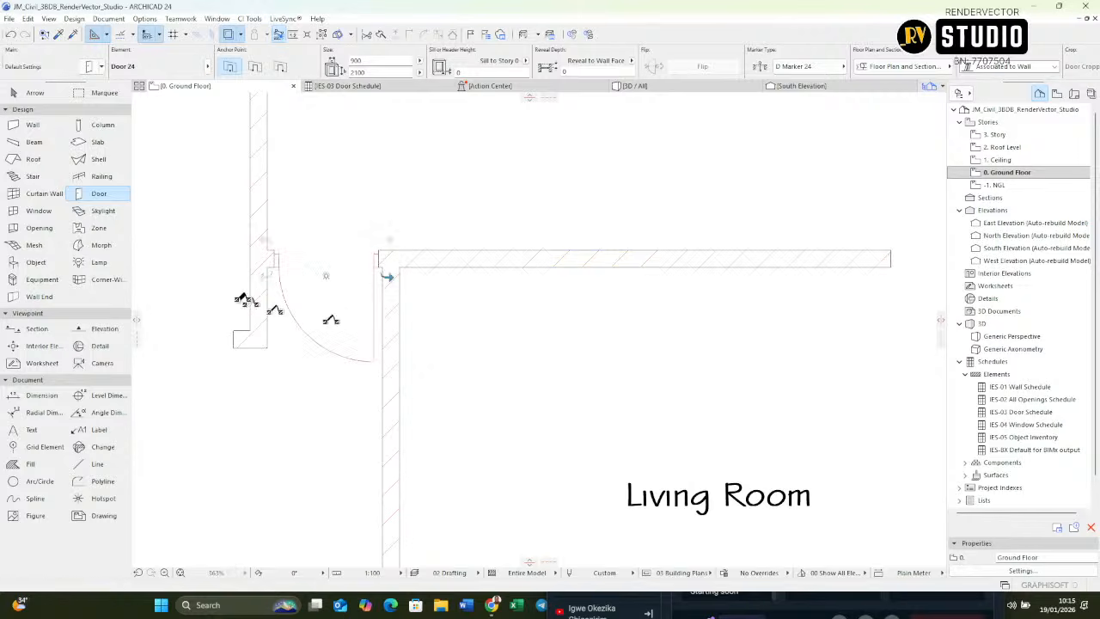
pyautogui.click(248, 301)
# Step: Place a matching door in the wall between the Kitchen and Store, near its Terrace end, opening into the Store
pyautogui.scroll(-5, 353, 292)
pyautogui.moveTo(426, 198); pyautogui.dragTo(478, 286, button='middle')
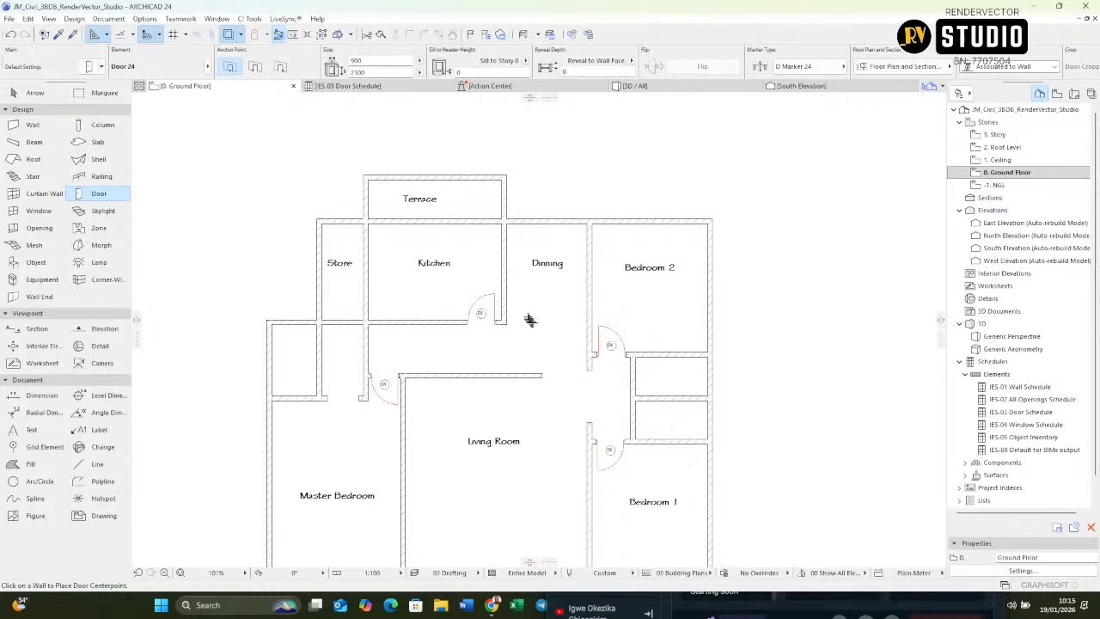
pyautogui.moveTo(527, 319); pyautogui.dragTo(490, 157, button='middle')
pyautogui.moveTo(552, 289); pyautogui.dragTo(609, 348, button='middle')
pyautogui.moveTo(609, 250); pyautogui.dragTo(648, 334, button='middle')
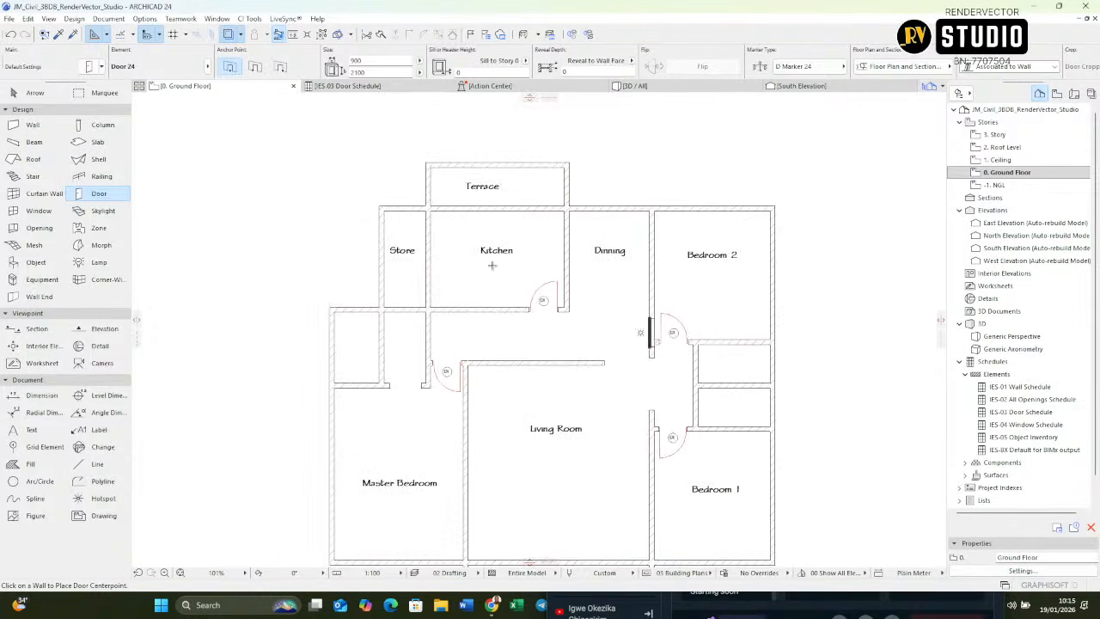
pyautogui.scroll(3, 606, 292)
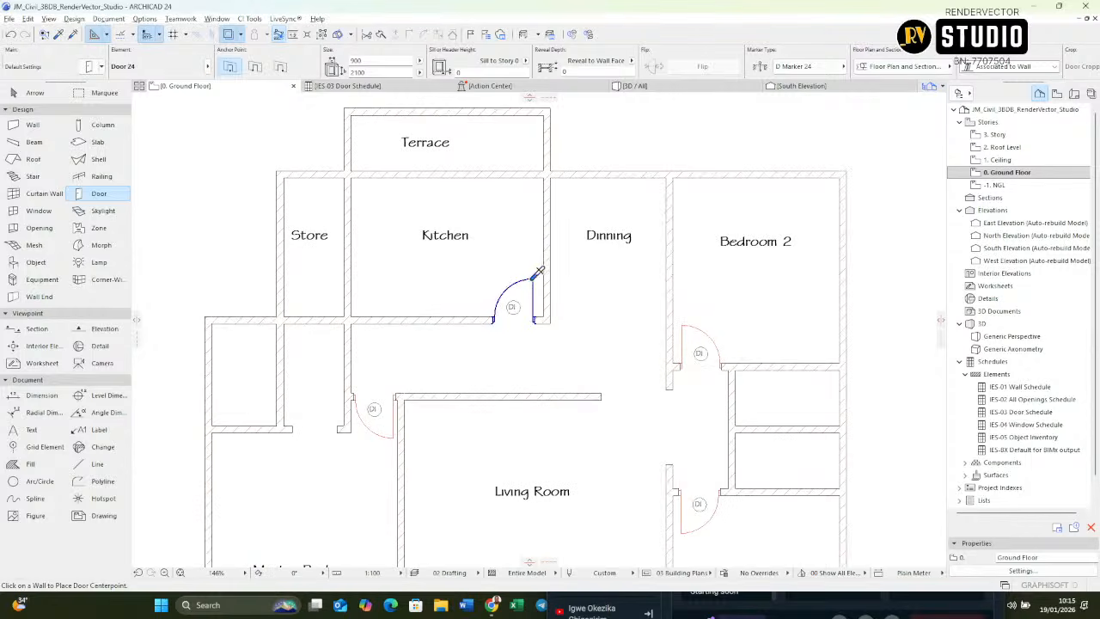
pyautogui.scroll(3, 347, 209)
pyautogui.scroll(2, 347, 208)
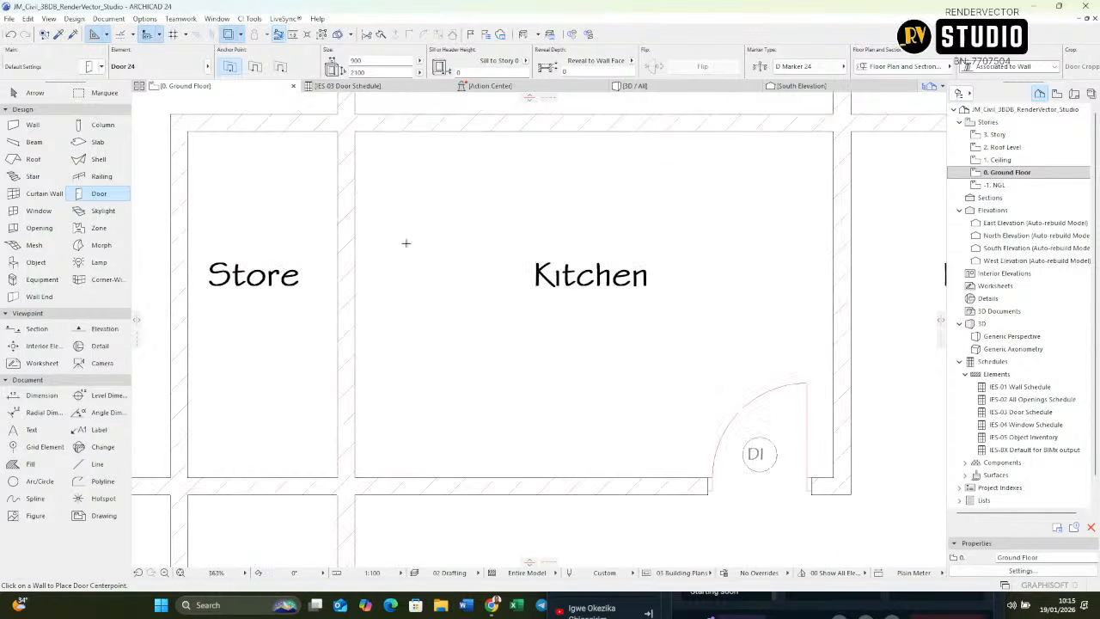
pyautogui.scroll(-1, 371, 244)
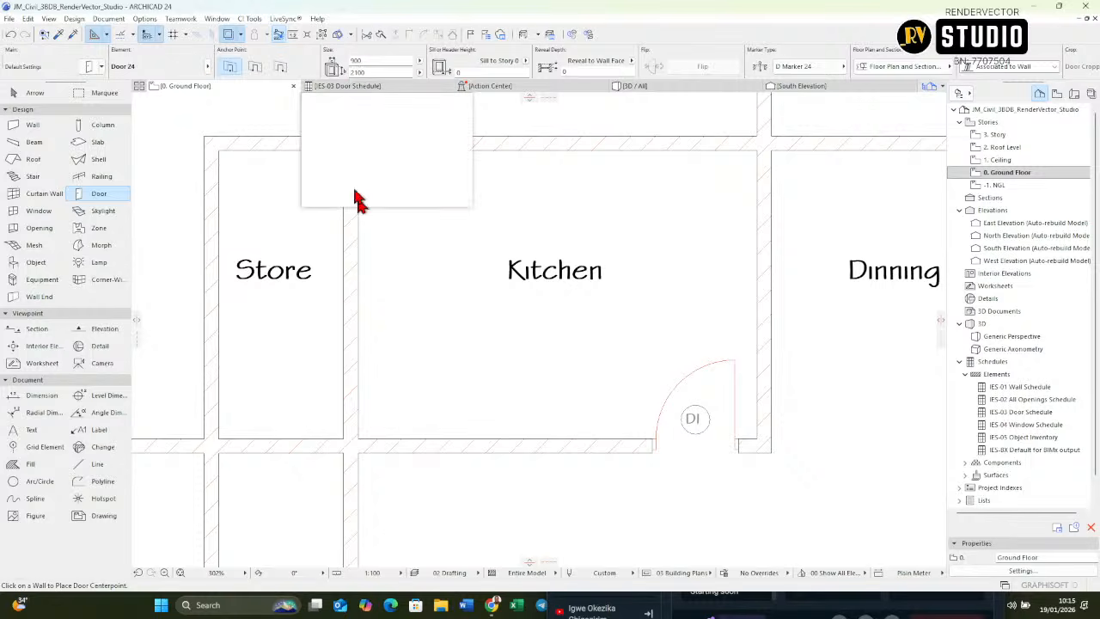
pyautogui.moveTo(405, 302); pyautogui.dragTo(442, 388, button='middle')
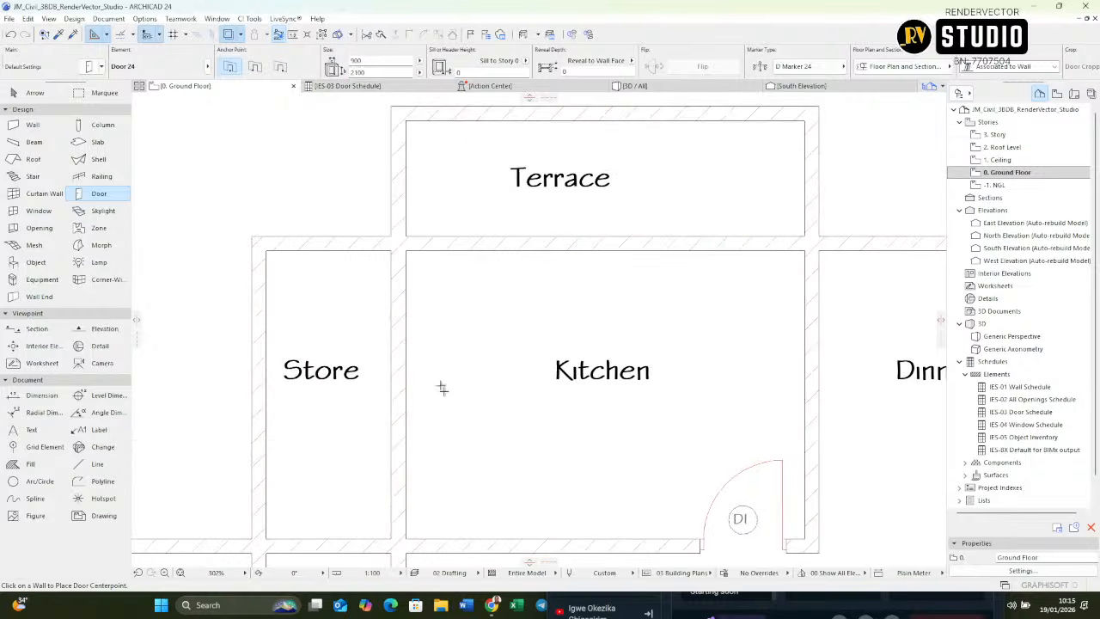
pyautogui.click(389, 298)
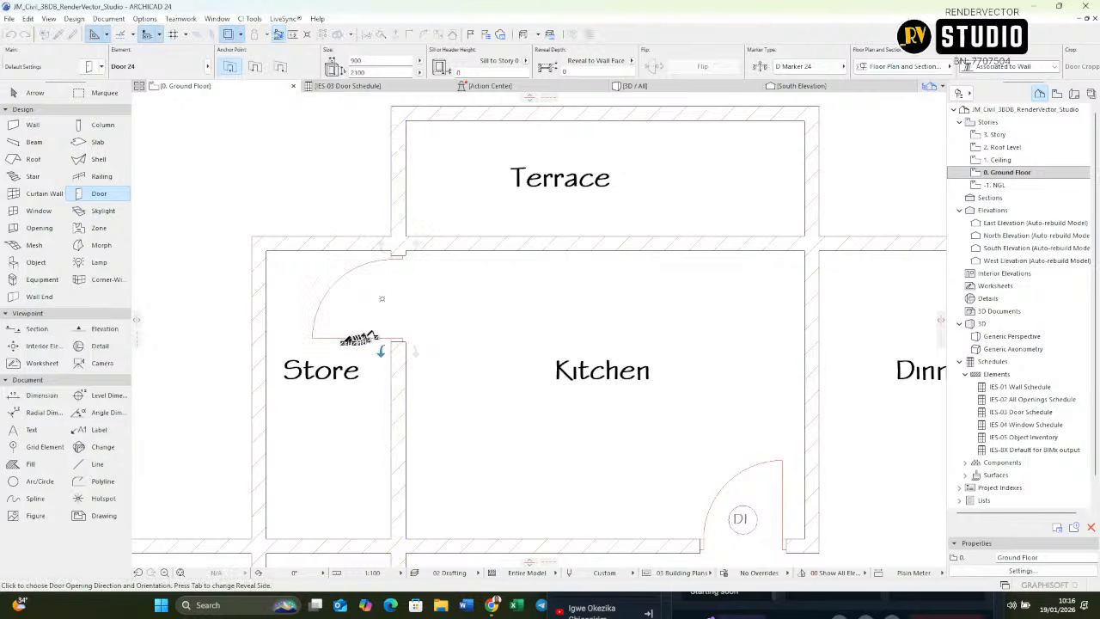
pyautogui.click(365, 299)
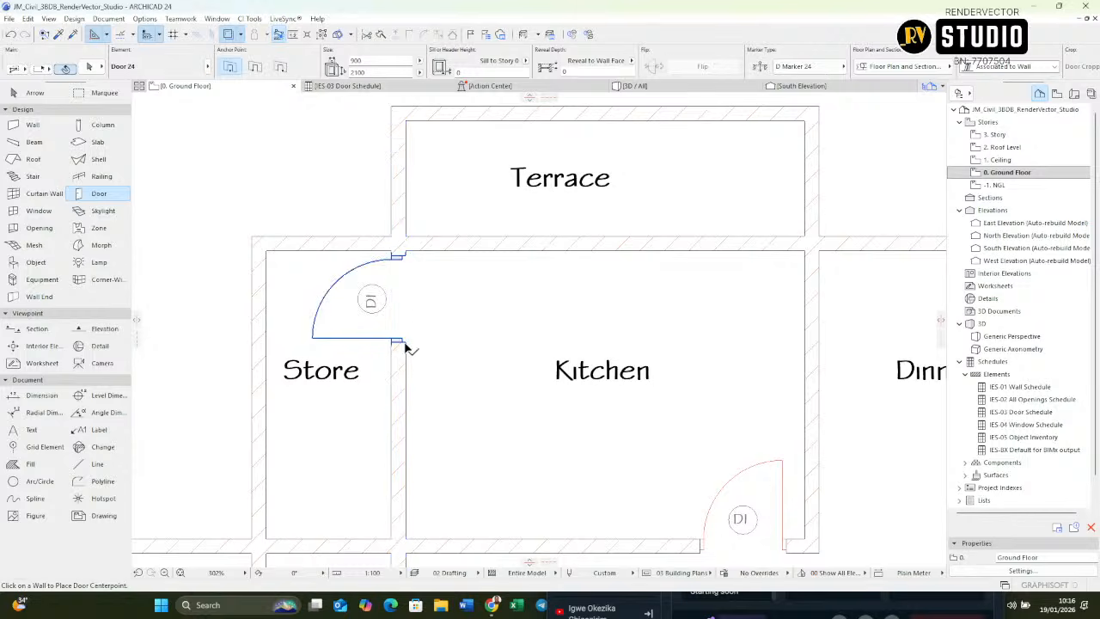
# Step: Move the Store door along its wall to the Kitchen's lower corner, then shift it 100 mm away from the corner
pyautogui.keyDown('shift'); pyautogui.click(406, 342); pyautogui.keyUp('shift')
pyautogui.hotkey('ctrl', 'd')
pyautogui.click(406, 342)
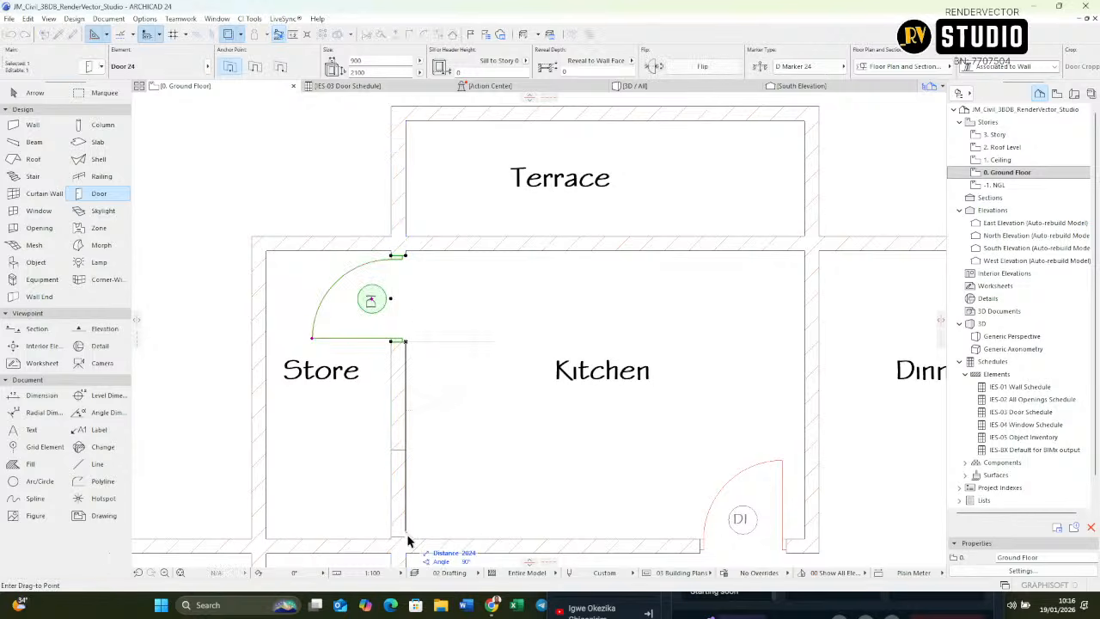
pyautogui.click(406, 538)
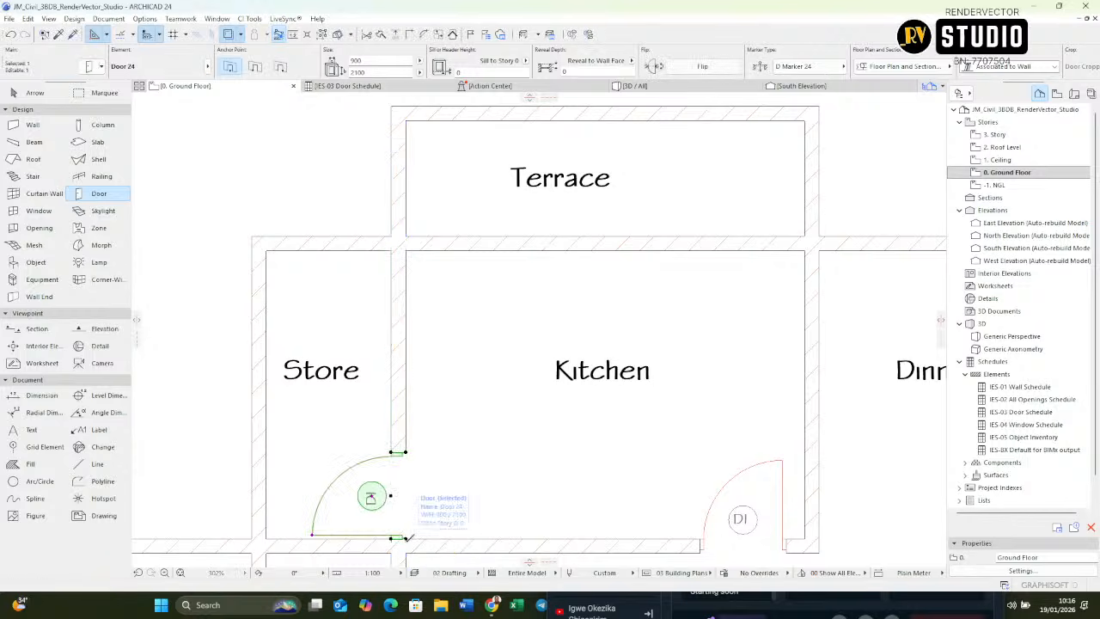
pyautogui.write('1')
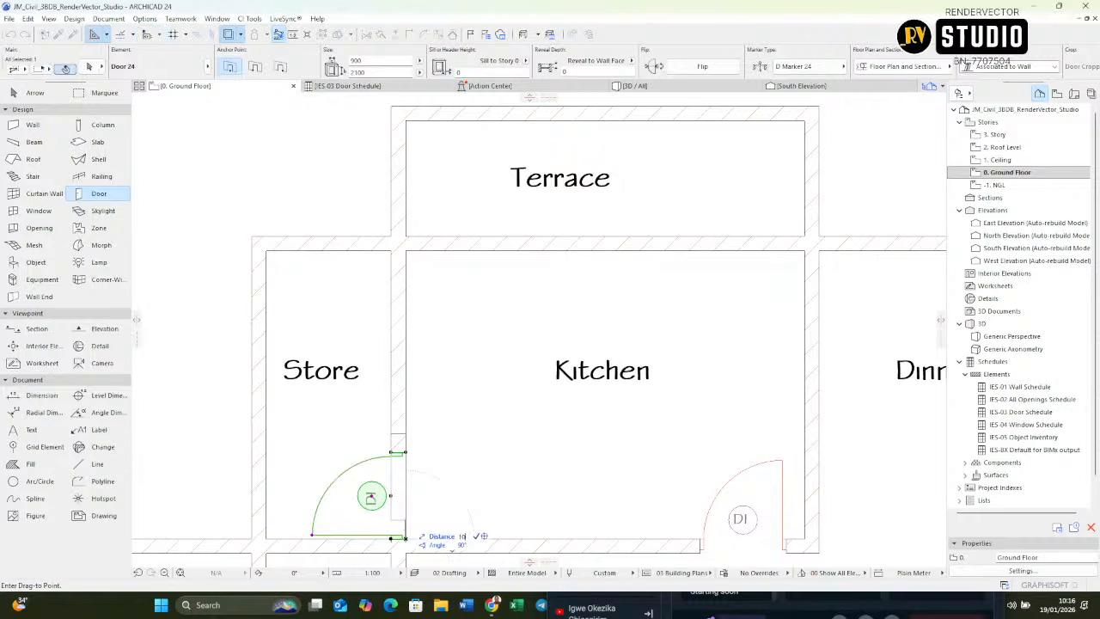
pyautogui.write('00')
pyautogui.press('Return')
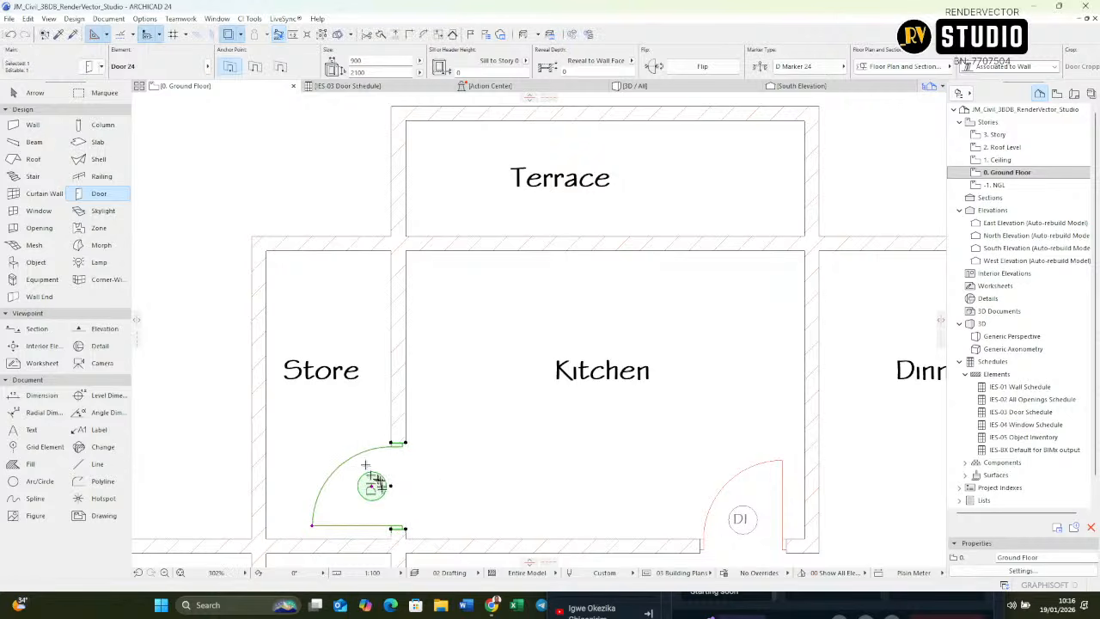
# Step: Set the Store door's width to 750 mm and its ID to D2
pyautogui.scroll(4, 422, 430)
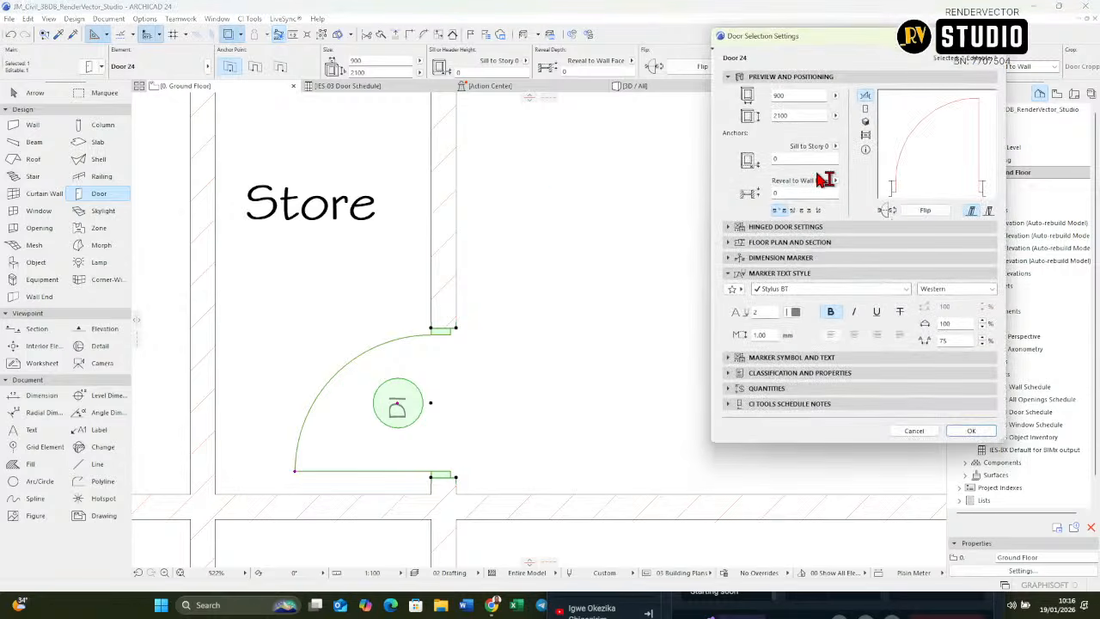
pyautogui.doubleClick(804, 96)
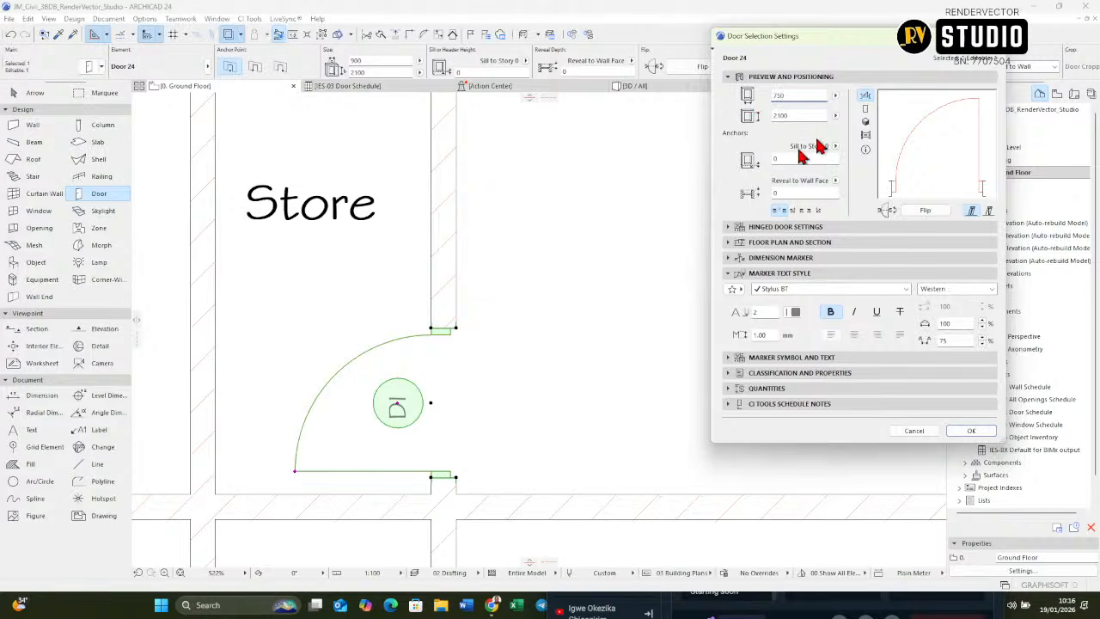
pyautogui.click(782, 373)
pyautogui.click(888, 435)
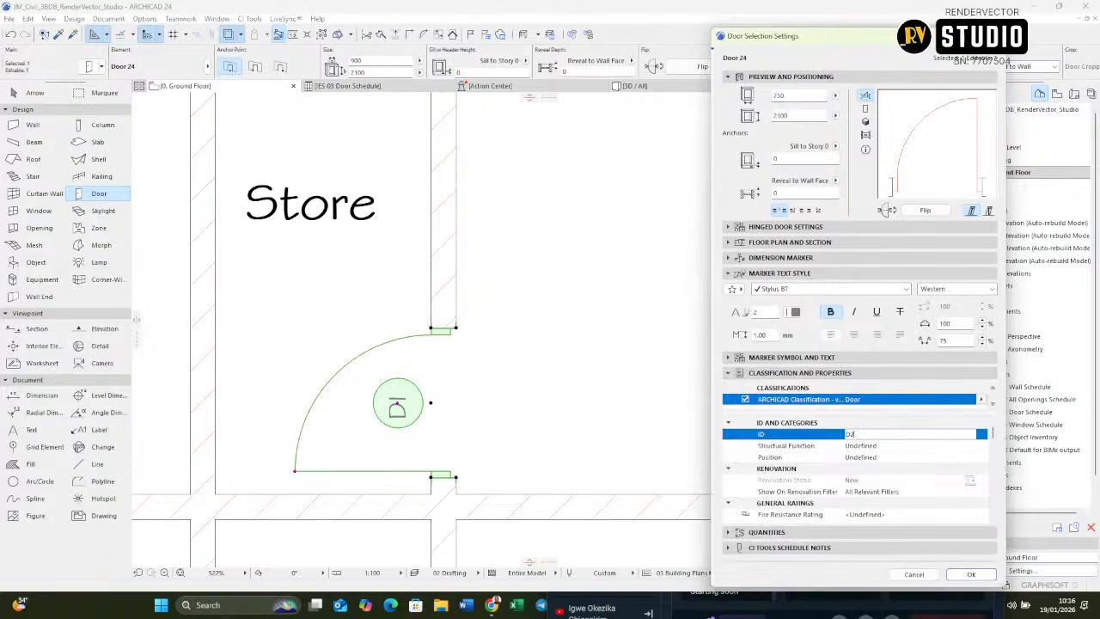
pyautogui.click(971, 574)
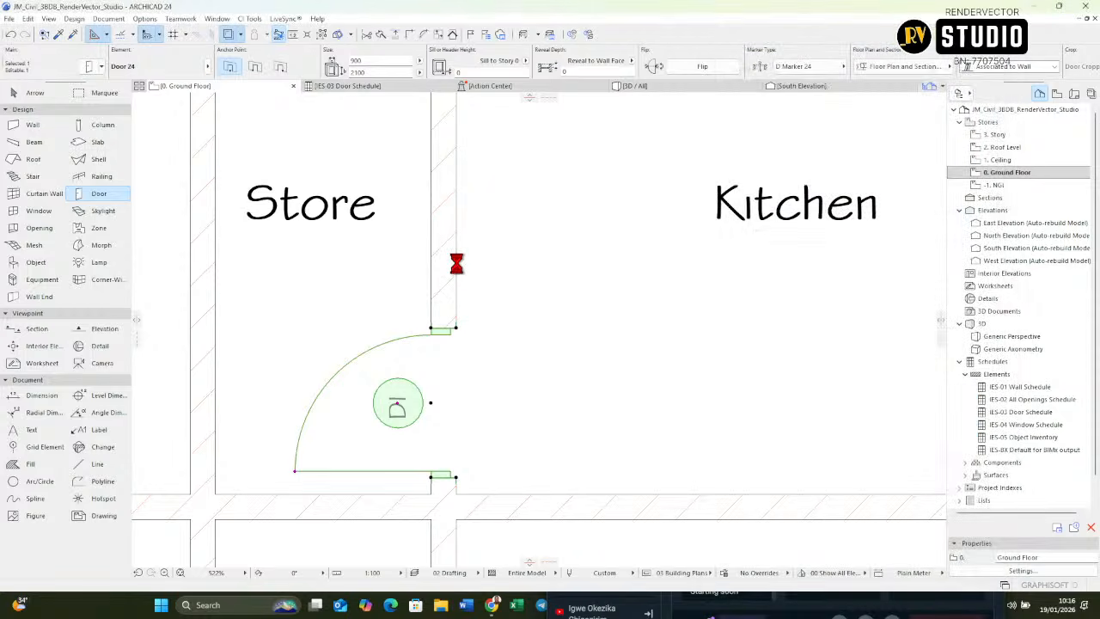
pyautogui.scroll(-8, 429, 251)
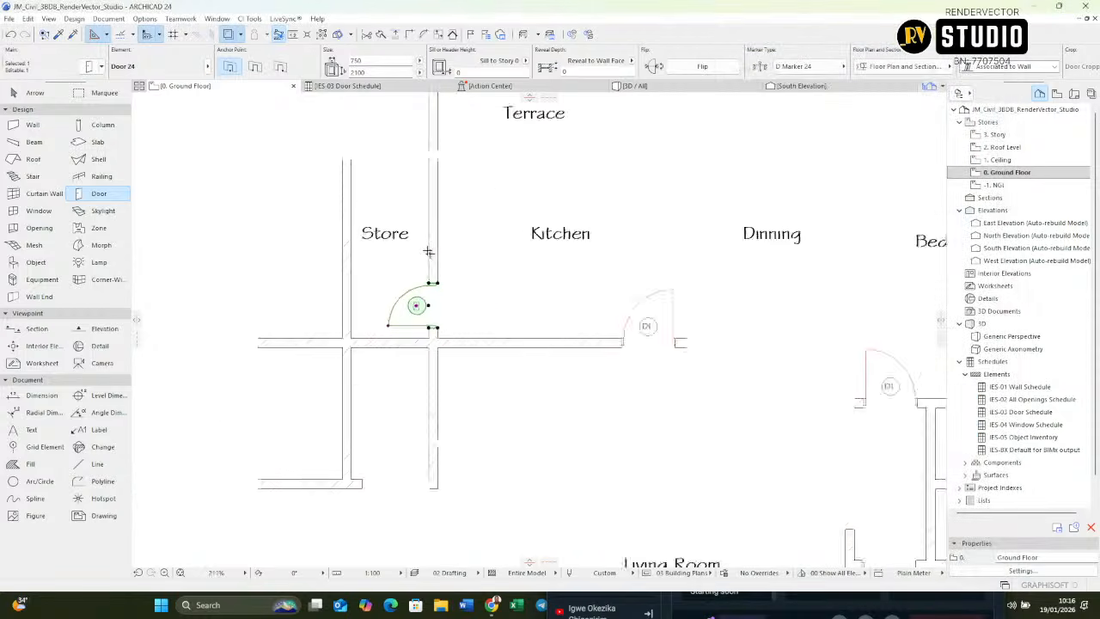
# Step: Place a 750 mm D2 door in the dividing wall above the Master Bedroom, near its lower end, opening into the outer small room
pyautogui.scroll(2, 434, 270)
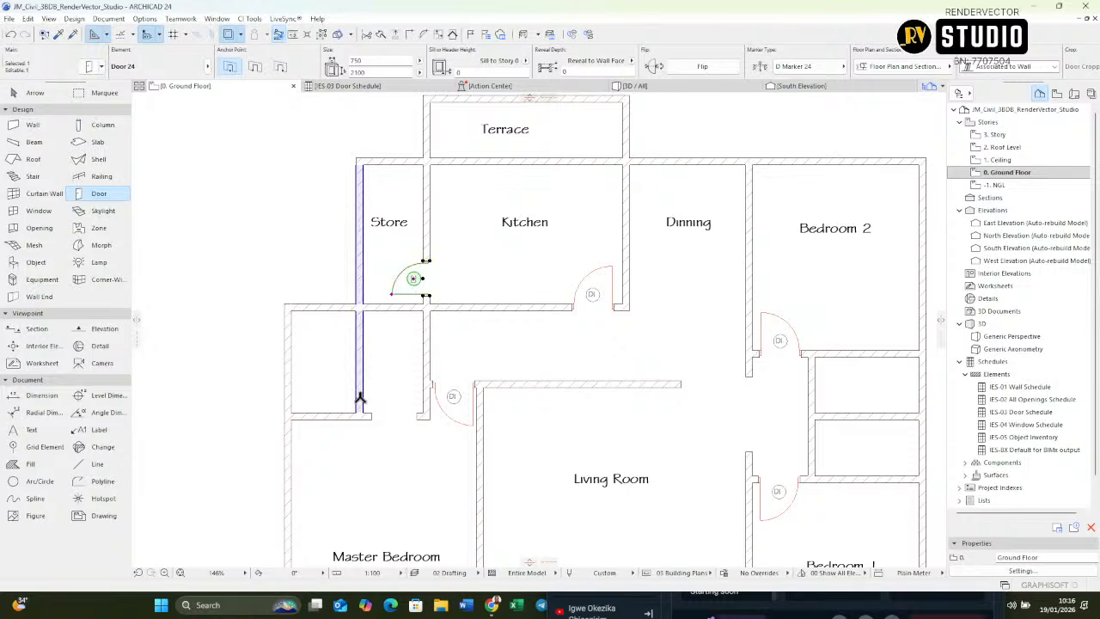
pyautogui.scroll(2, 359, 386)
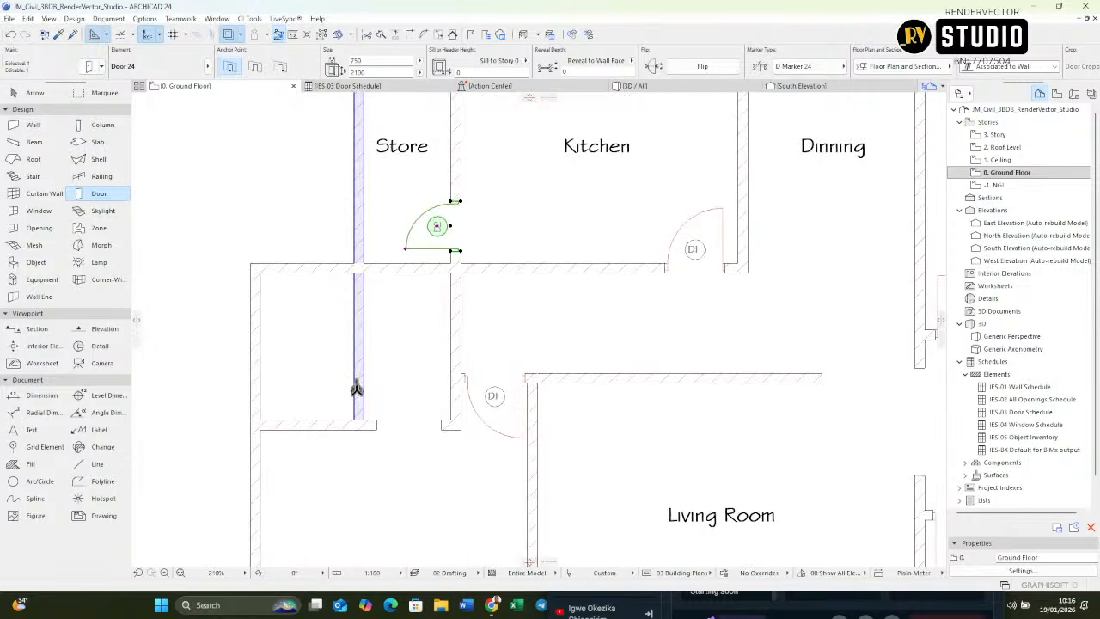
pyautogui.press('Escape')
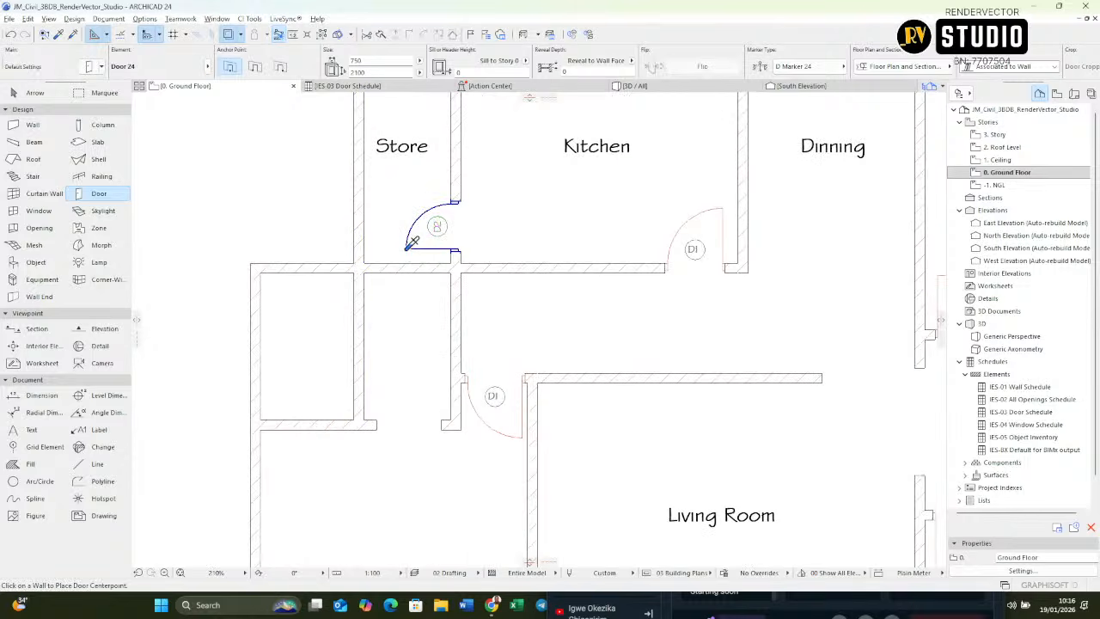
pyautogui.click(345, 388)
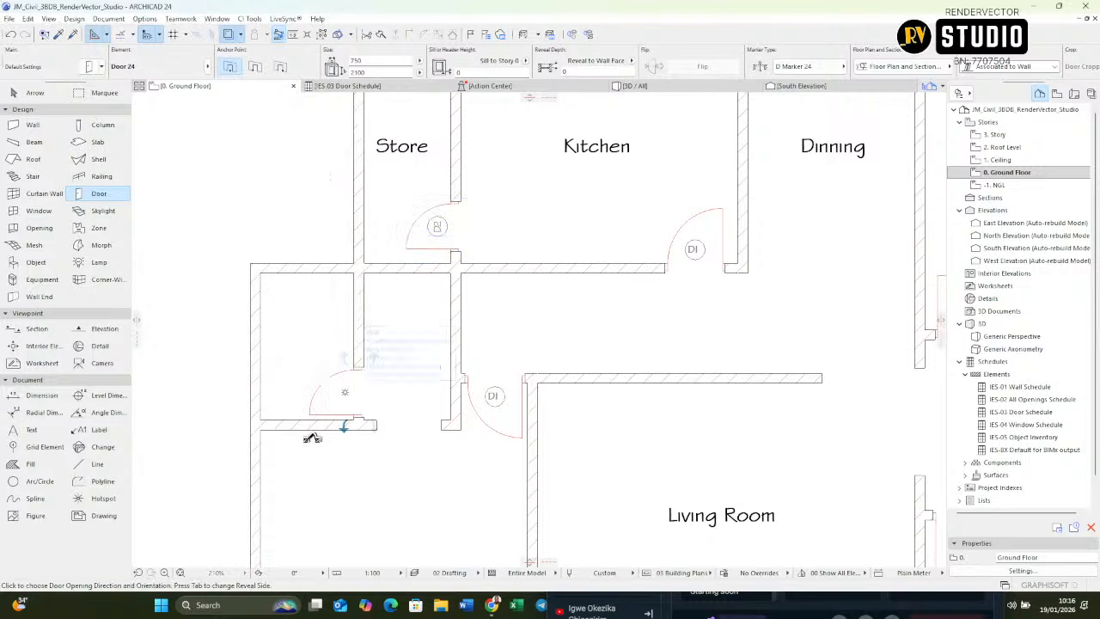
pyautogui.click(311, 439)
# Step: Place a D2 door in the wall between Bedroom 2 and its adjoining small room, near the hallway-side corner, opening into the small room
pyautogui.scroll(5, 318, 430)
pyautogui.scroll(-8, 316, 386)
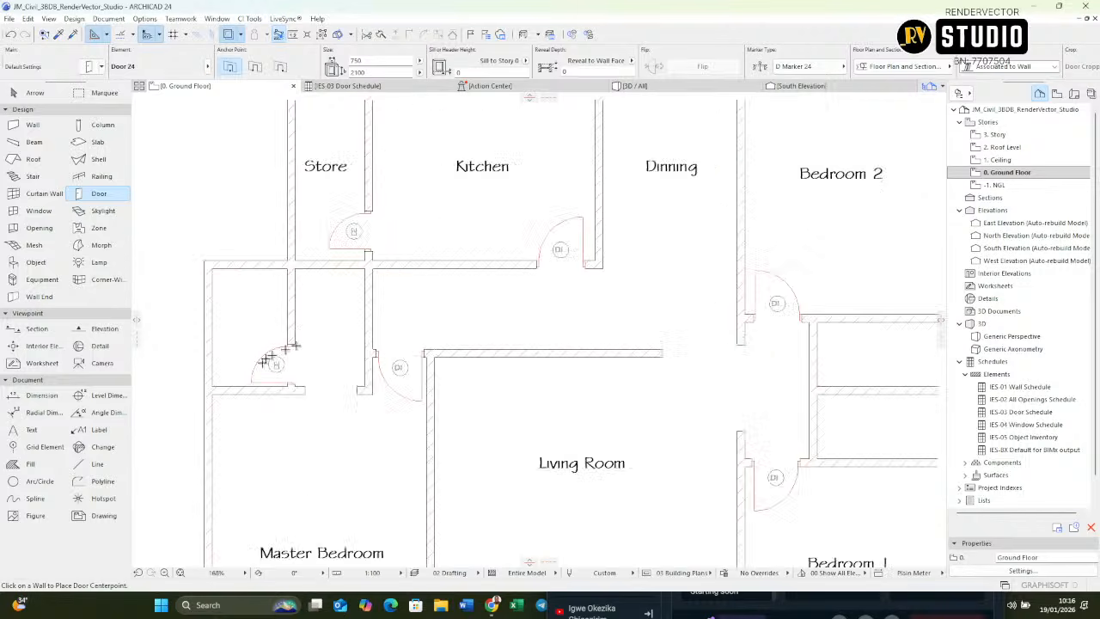
pyautogui.scroll(4, 269, 335)
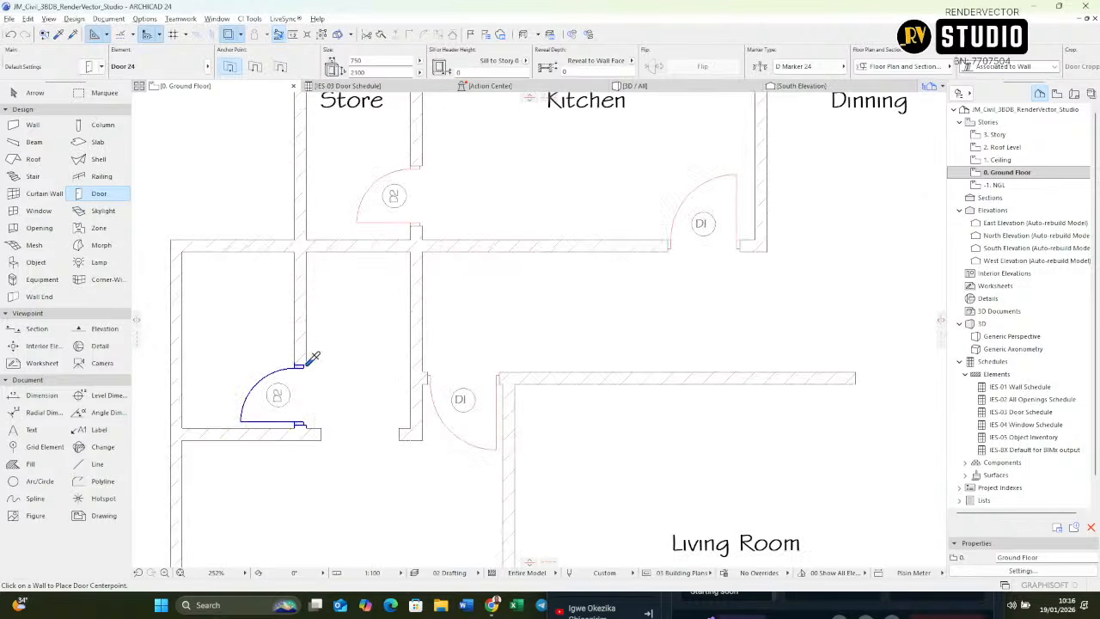
pyautogui.scroll(-6, 280, 352)
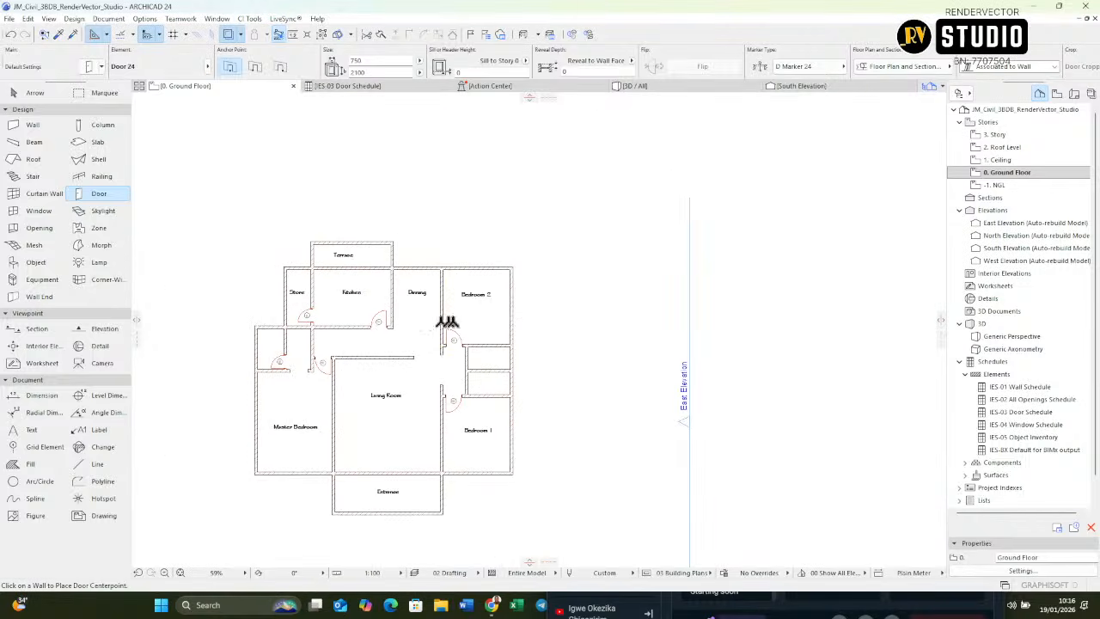
pyautogui.scroll(6, 482, 343)
pyautogui.scroll(2, 482, 344)
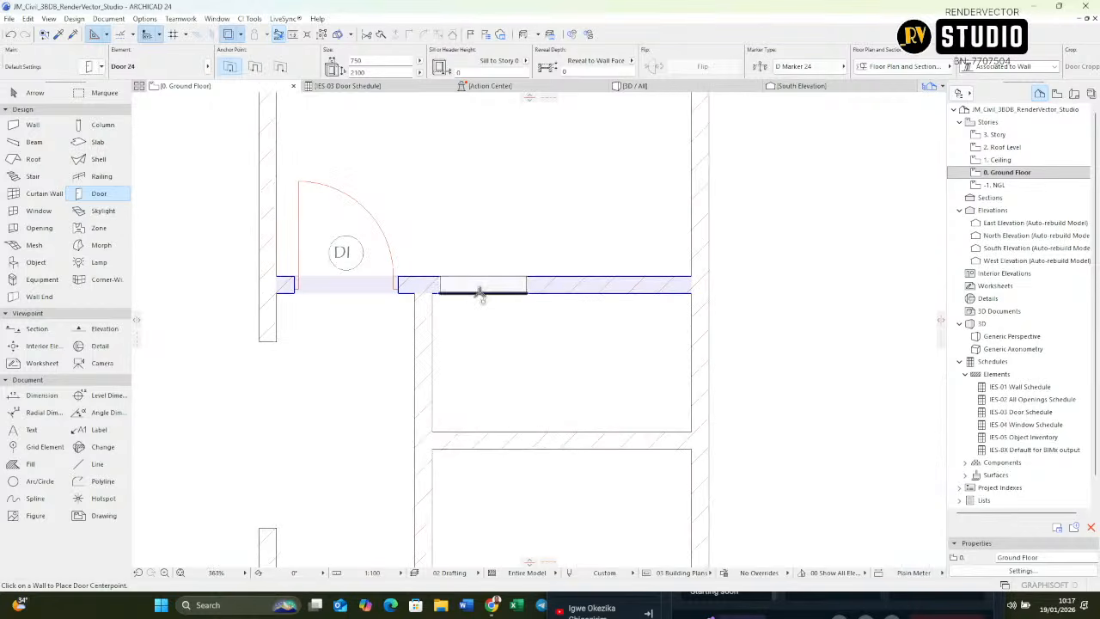
pyautogui.click(479, 294)
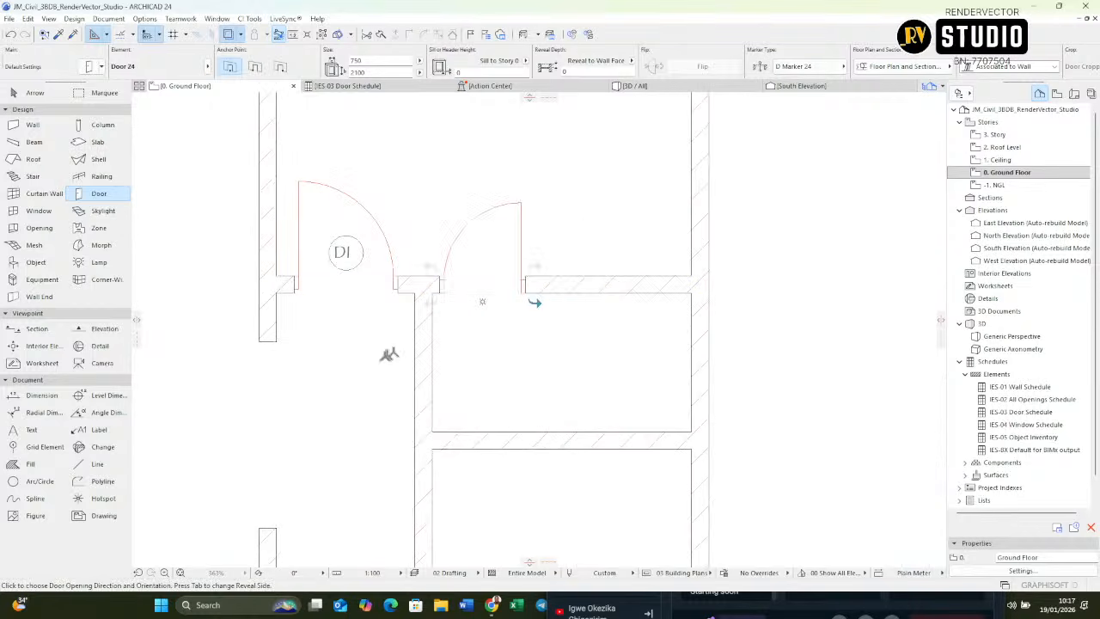
pyautogui.click(468, 362)
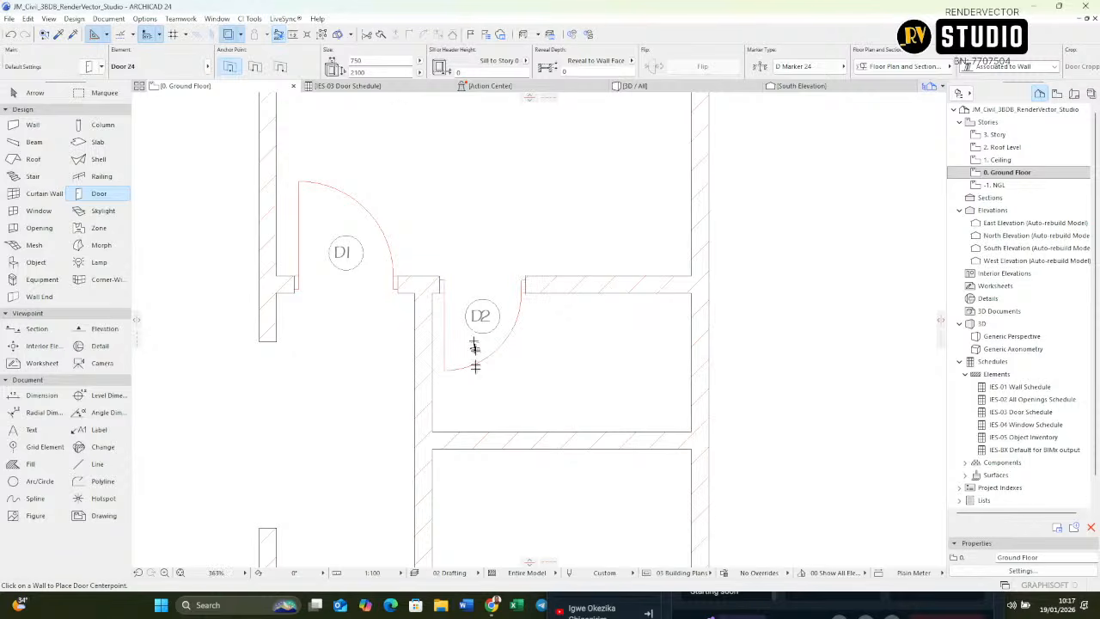
# Step: Place a D2 door in the wall between Bedroom 1 and its adjoining small room, hinged on the hallway side, opening into the small room
pyautogui.moveTo(481, 422); pyautogui.dragTo(487, 197, button='middle')
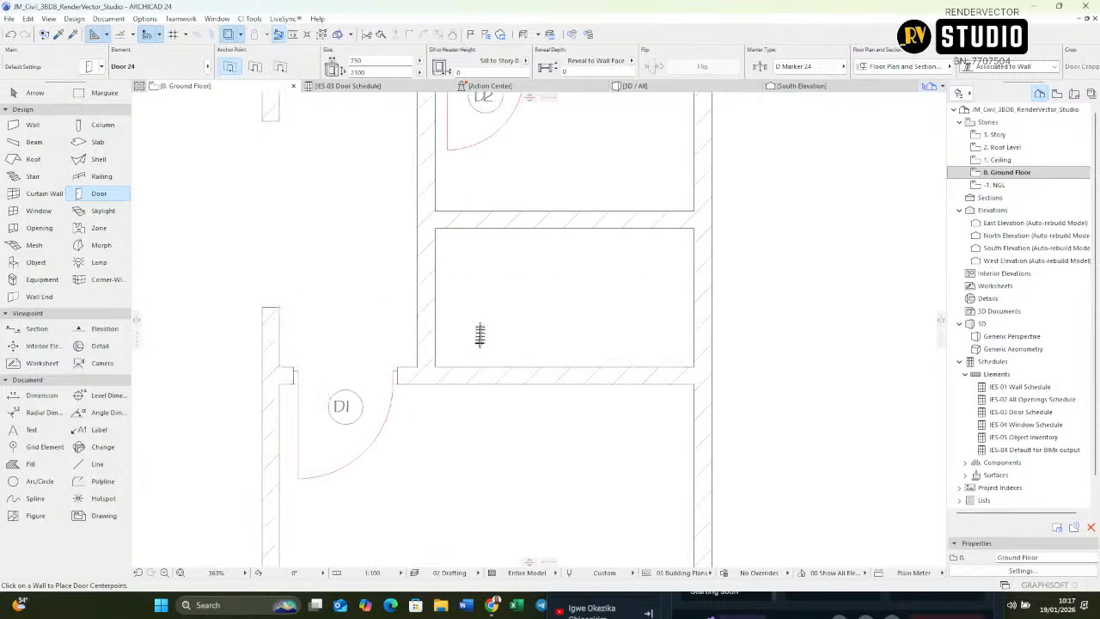
pyautogui.click(497, 368)
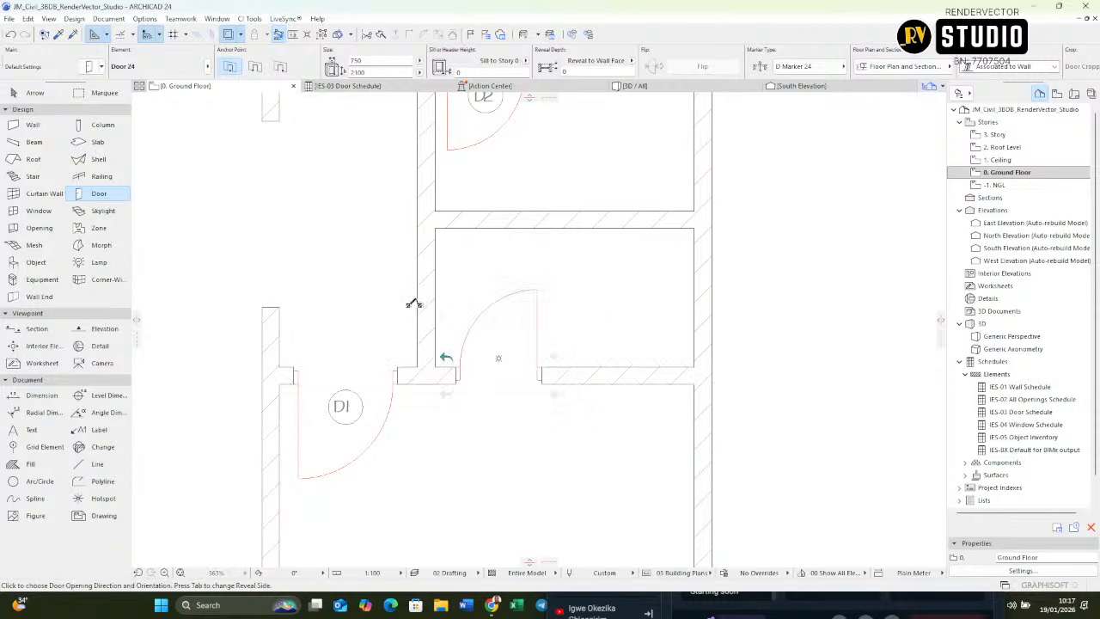
pyautogui.click(416, 302)
pyautogui.click(460, 290)
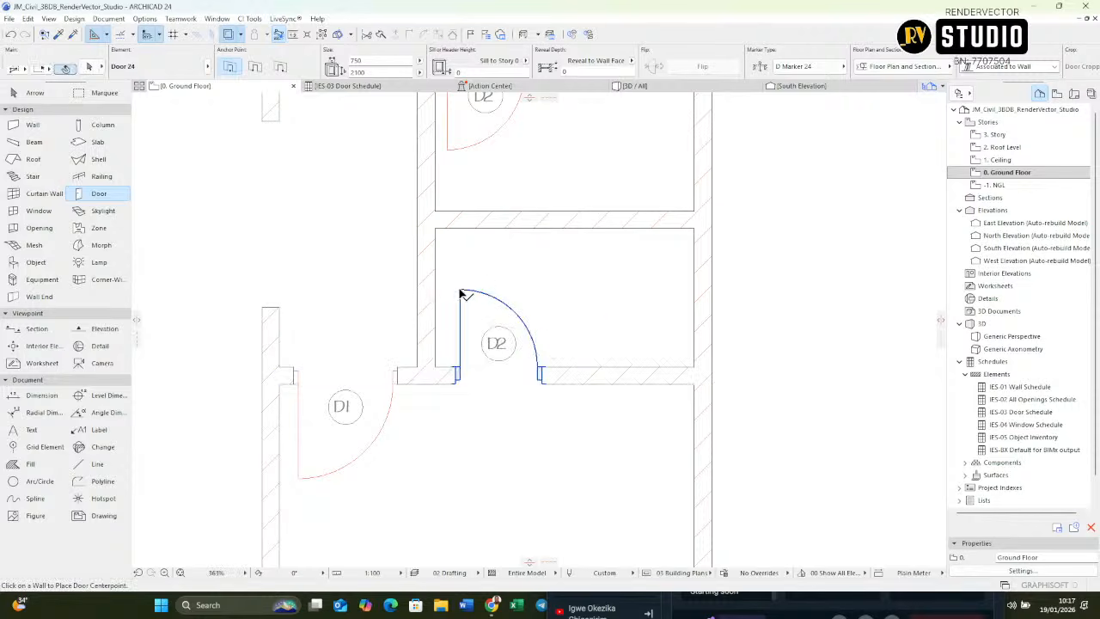
pyautogui.press('Escape')
# Step: Copy the Kitchen's D1 door settings and place a matching door between Kitchen and Terrace, near the Dinning-side corner, opening onto the Terrace
pyautogui.scroll(-8, 576, 392)
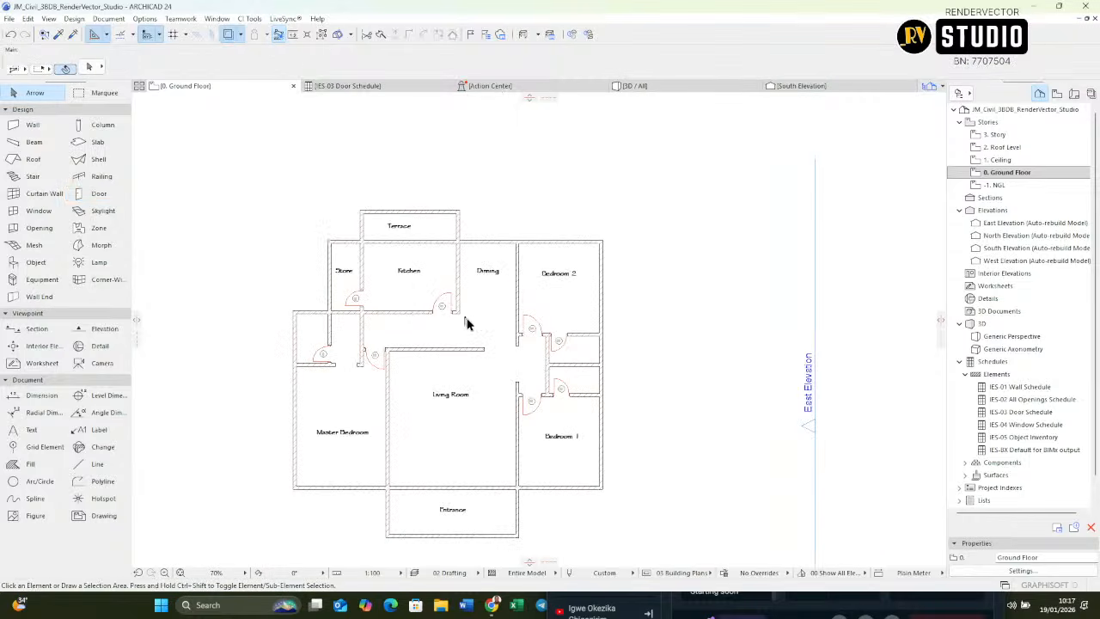
pyautogui.scroll(3, 460, 425)
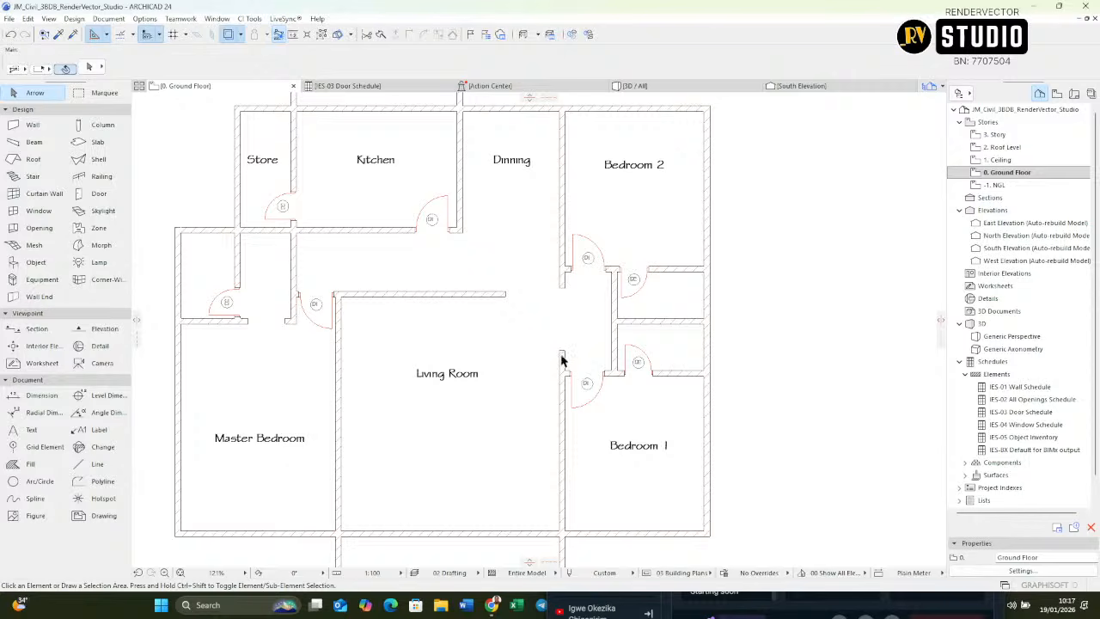
pyautogui.moveTo(440, 331); pyautogui.dragTo(530, 284, button='middle')
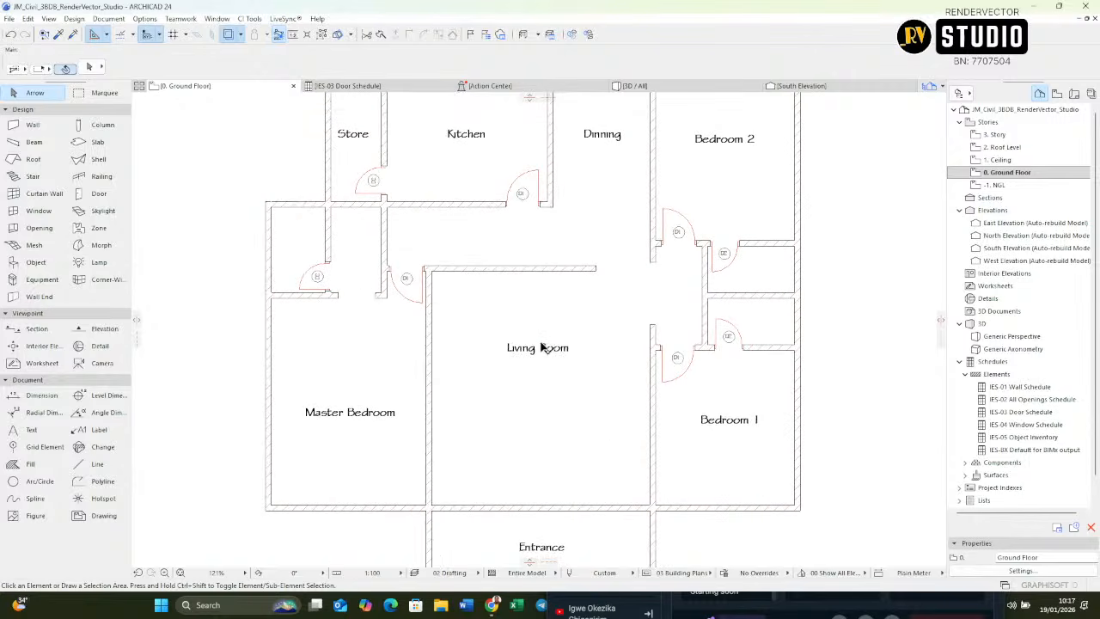
pyautogui.moveTo(540, 192); pyautogui.dragTo(550, 283, button='middle')
pyautogui.scroll(1, 552, 258)
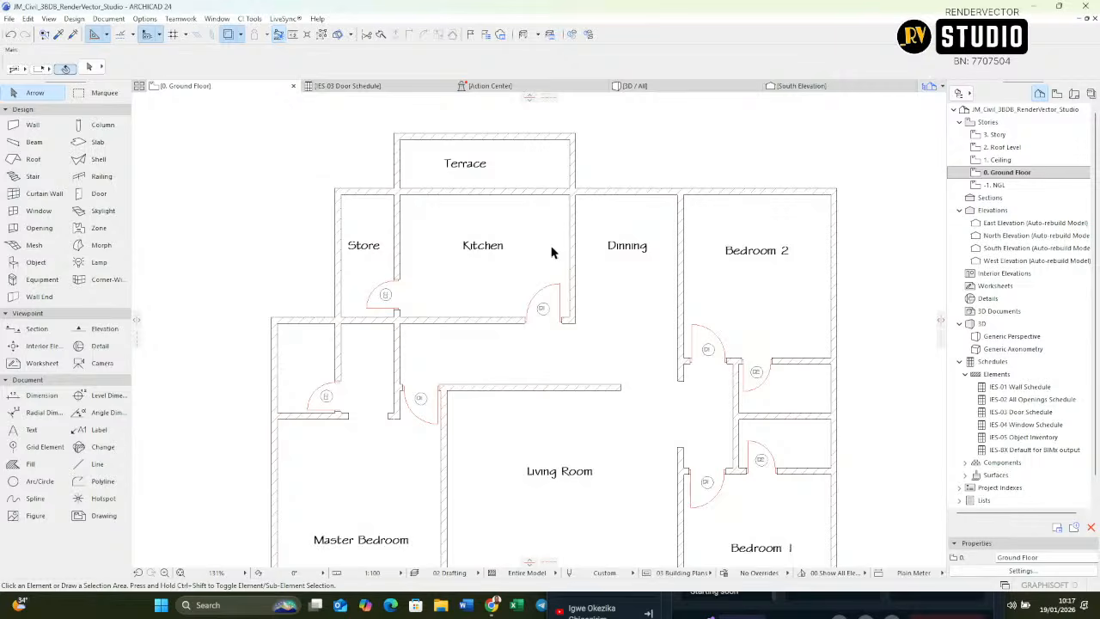
pyautogui.keyDown('alt'); pyautogui.click(561, 291); pyautogui.keyUp('alt')
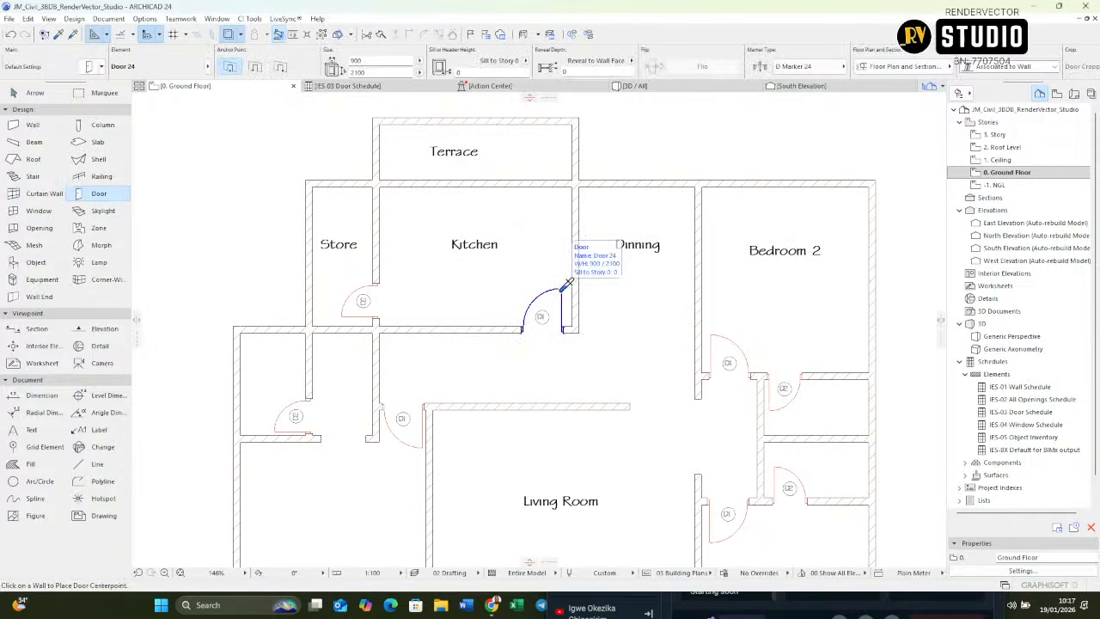
pyautogui.scroll(2, 525, 174)
pyautogui.moveTo(514, 173); pyautogui.dragTo(522, 213, button='middle')
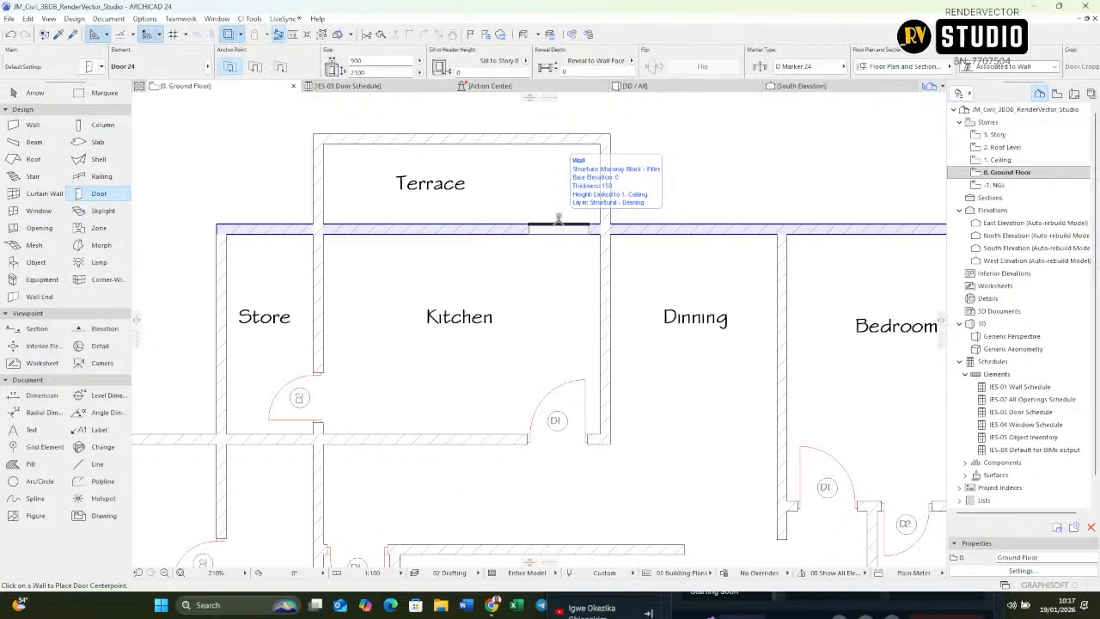
pyautogui.click(559, 219)
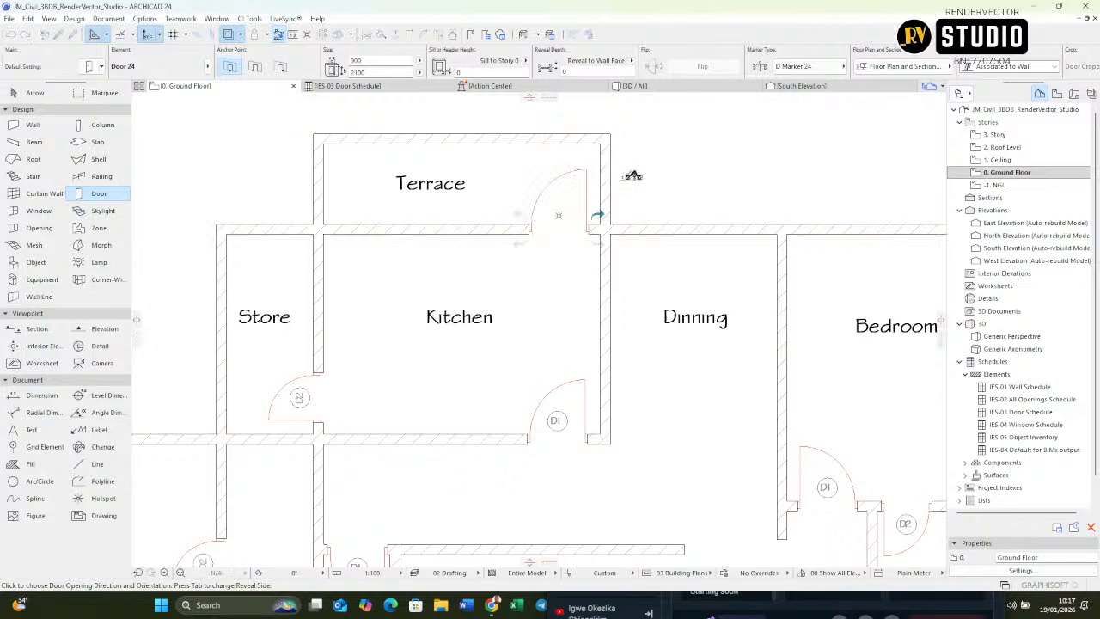
pyautogui.click(615, 208)
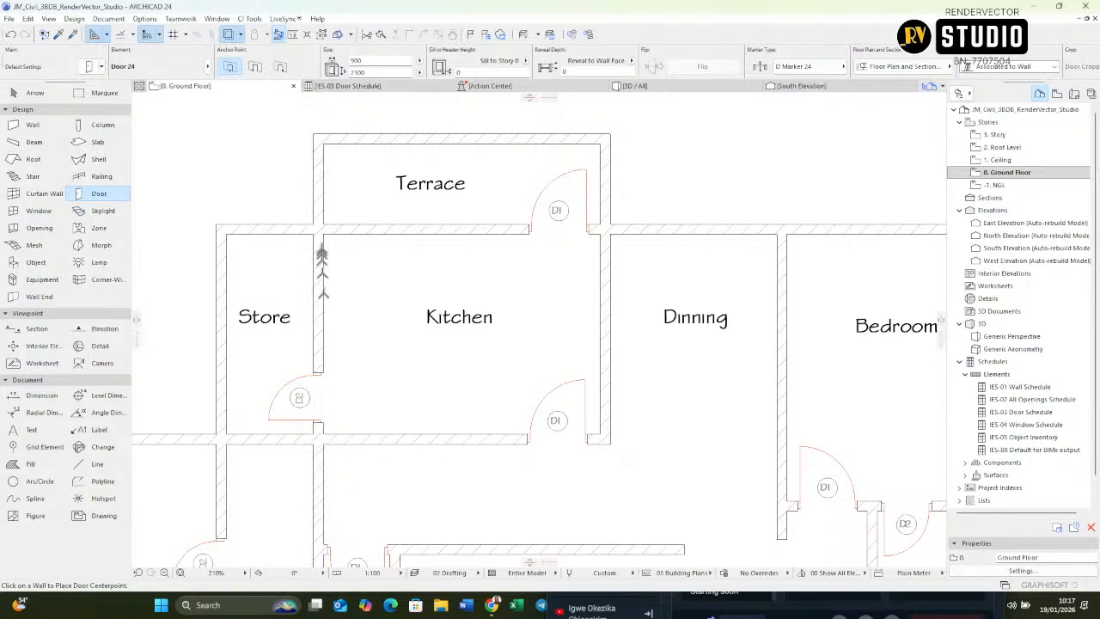
# Step: Choose Double Door Asymmetric 24 from the Hinged Doors 24 library as the default type for the Entrance door
pyautogui.scroll(-3, 364, 249)
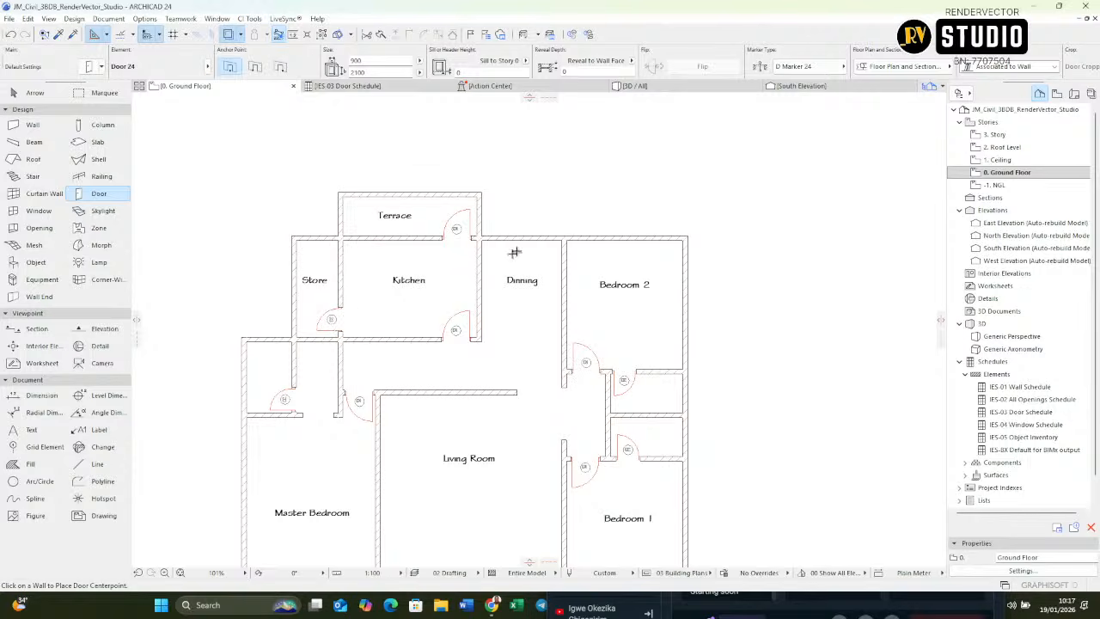
pyautogui.scroll(-3, 513, 252)
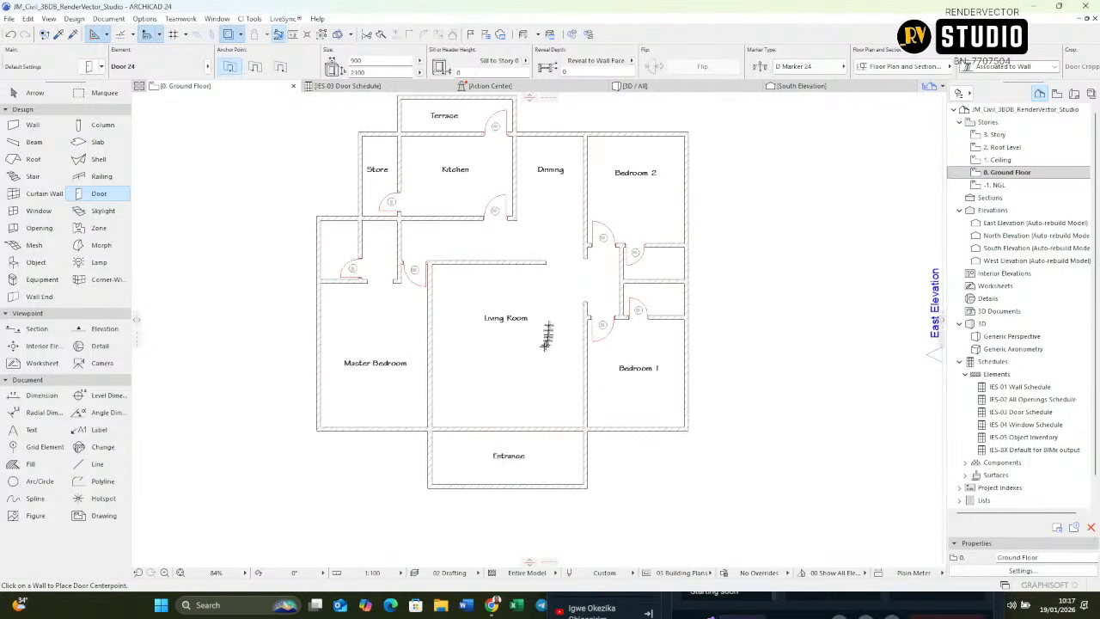
pyautogui.scroll(3, 505, 440)
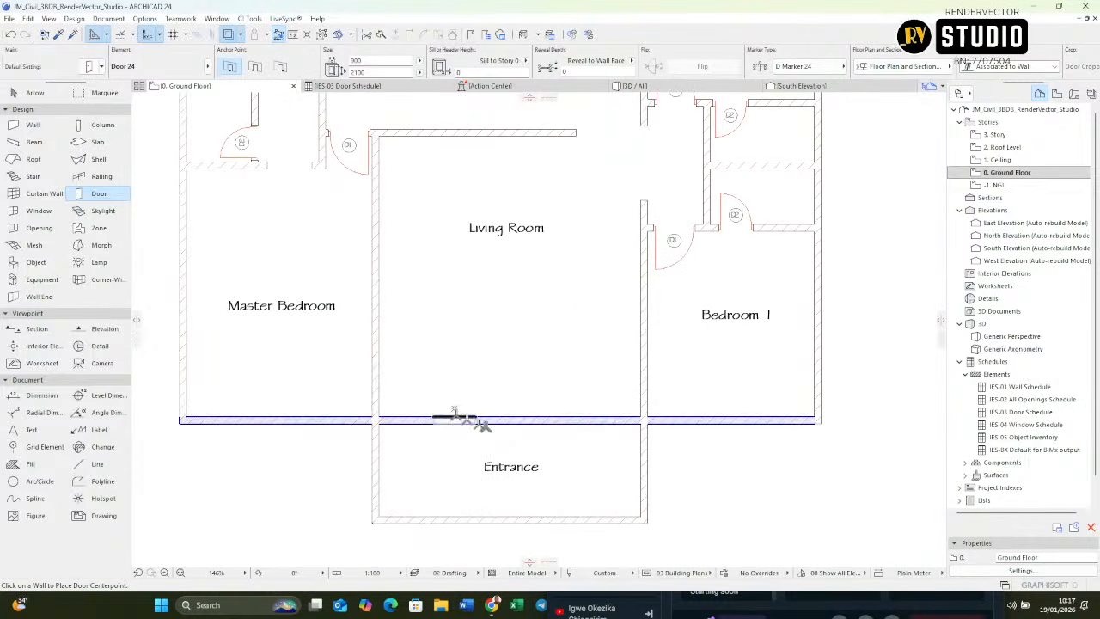
pyautogui.scroll(-2, 503, 421)
pyautogui.scroll(3, 513, 412)
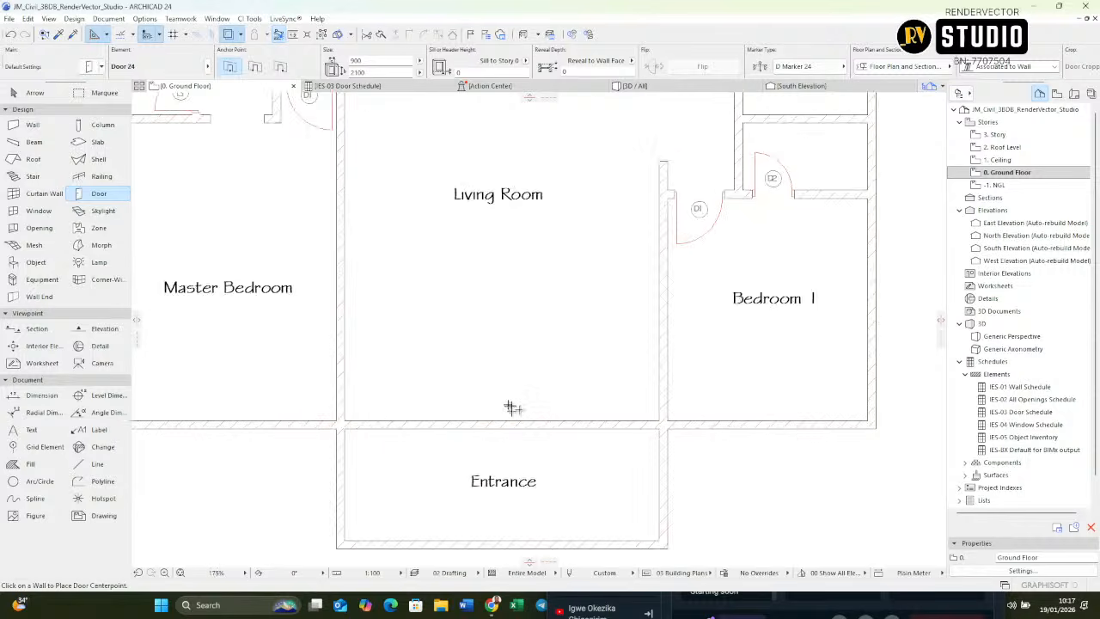
pyautogui.scroll(-3, 510, 410)
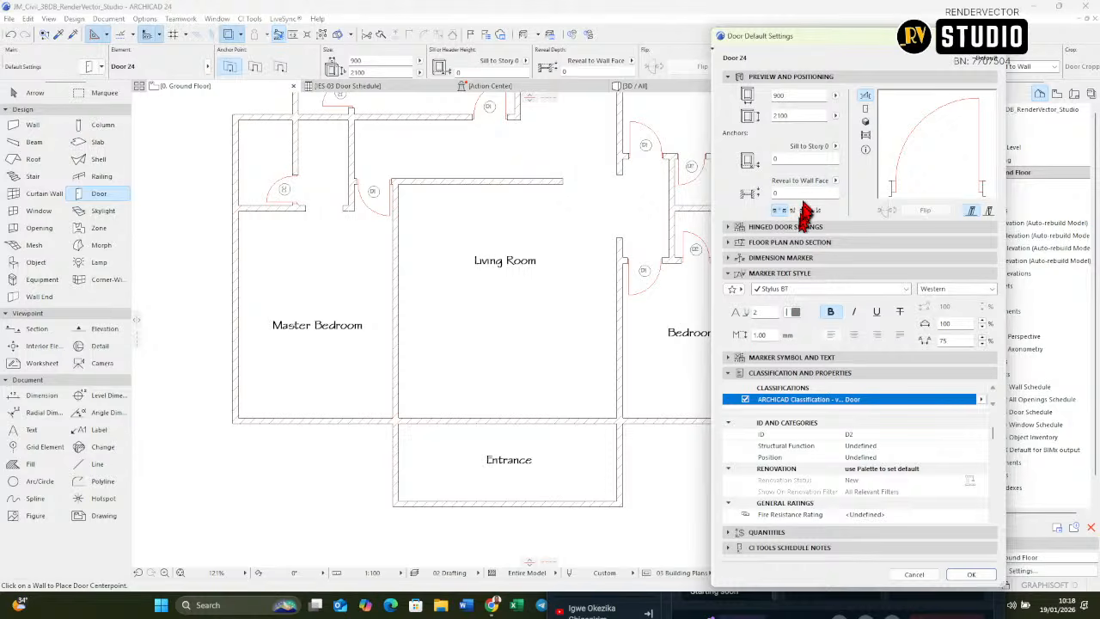
pyautogui.click(760, 229)
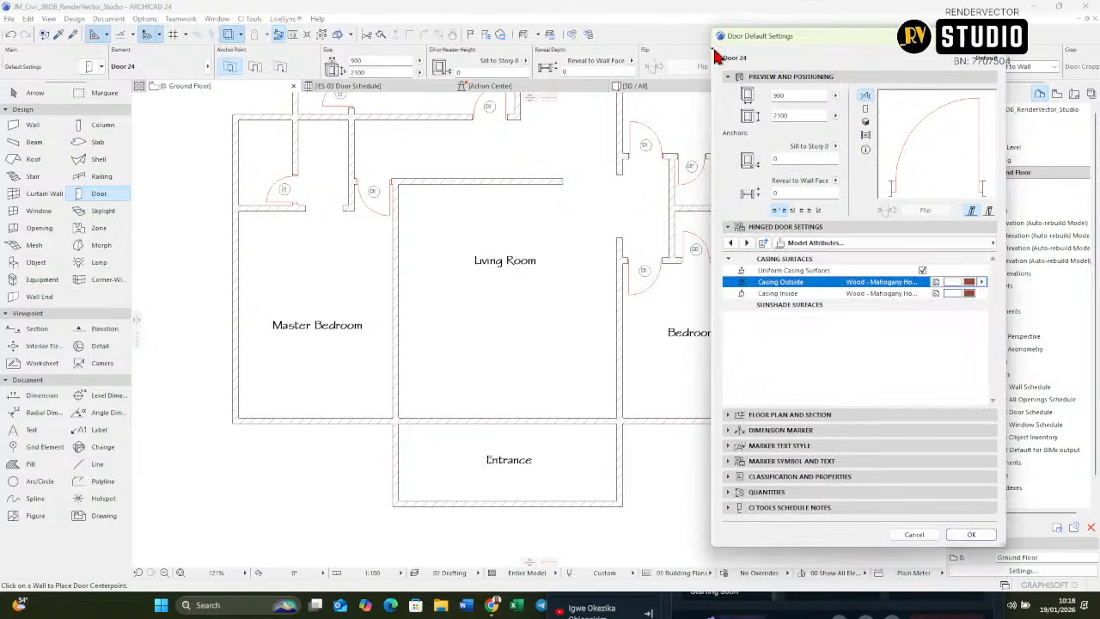
pyautogui.click(715, 54)
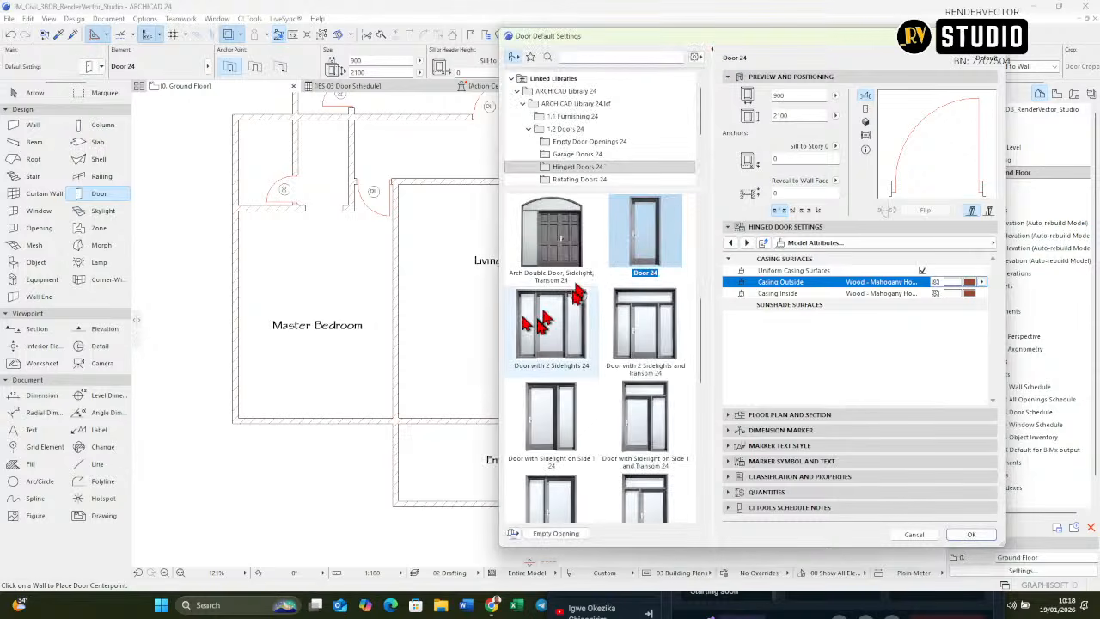
pyautogui.scroll(-8, 571, 331)
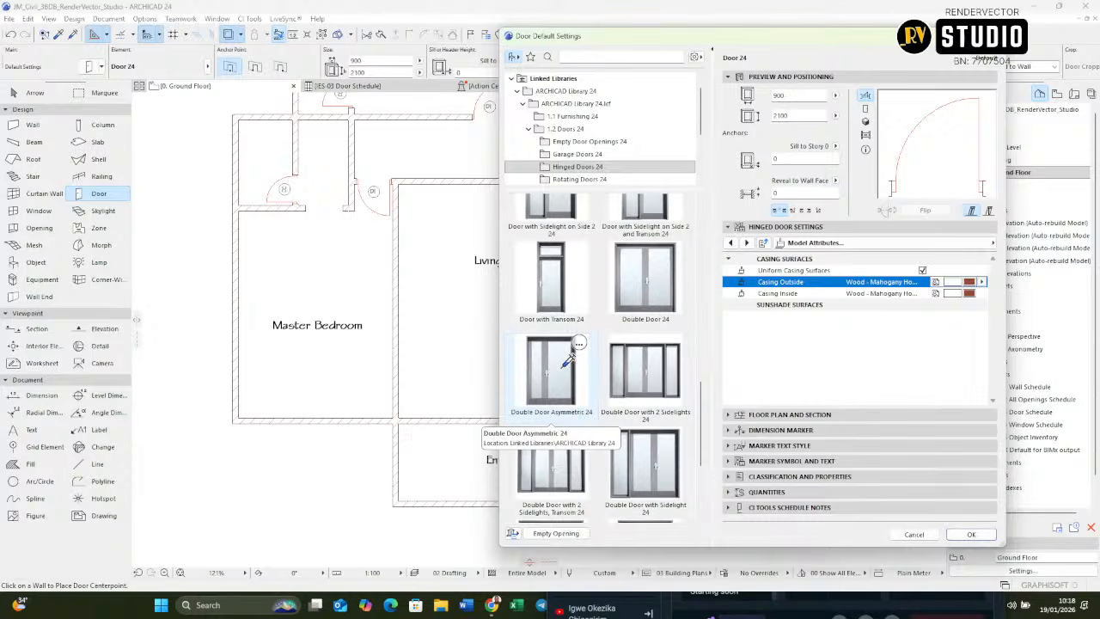
pyautogui.click(567, 361)
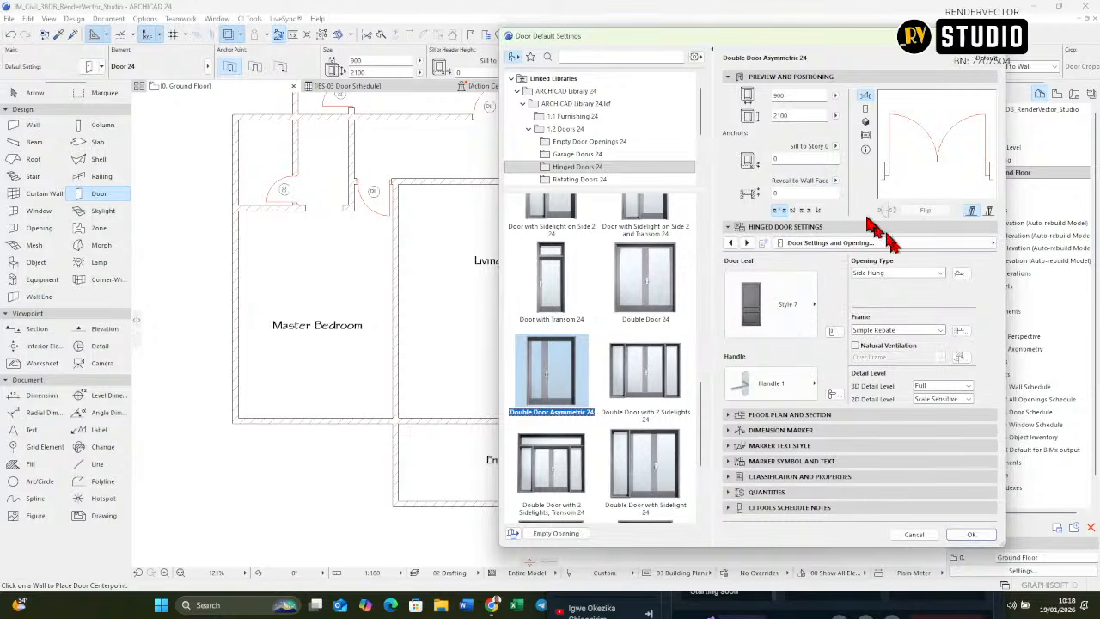
# Step: Check the double door's frame and leaf type settings, and set its ID to D3
pyautogui.moveTo(838, 43); pyautogui.dragTo(760, 54)
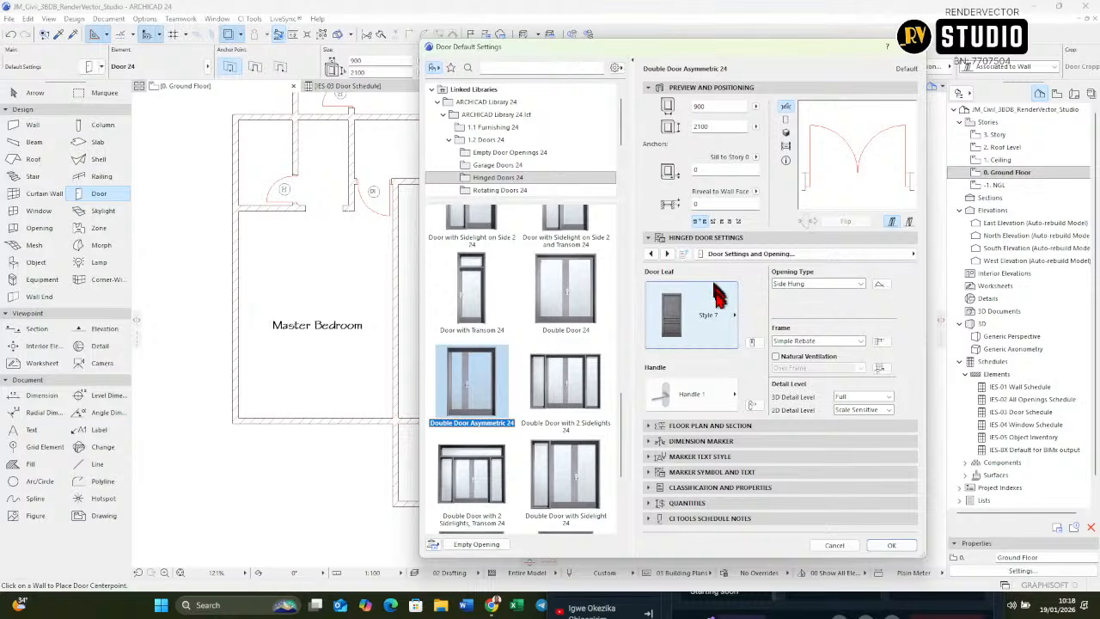
pyautogui.click(668, 256)
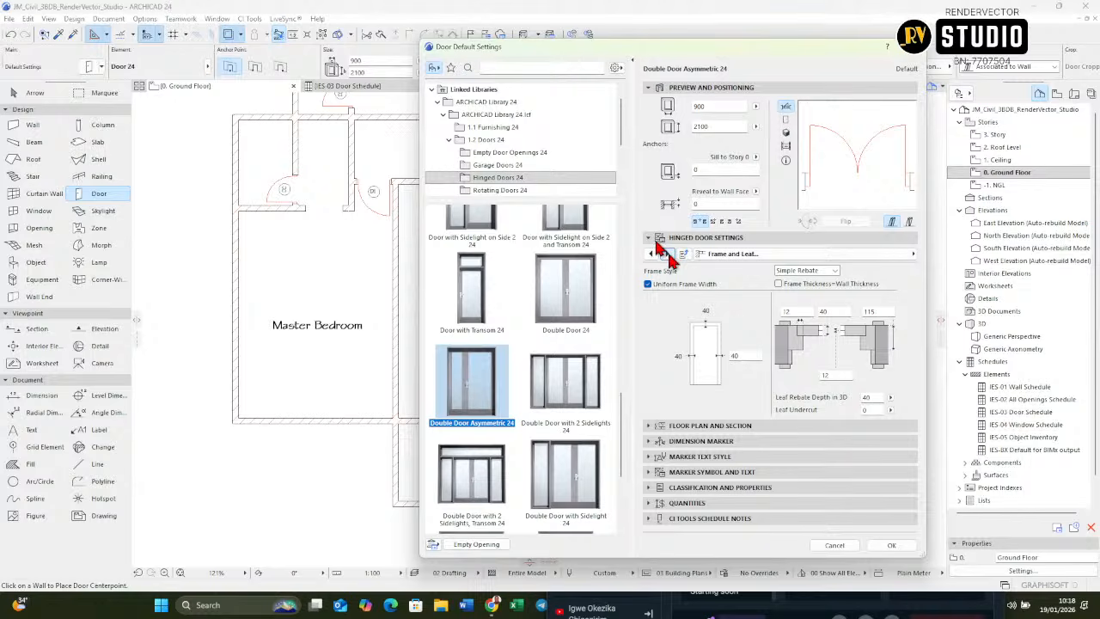
pyautogui.click(669, 255)
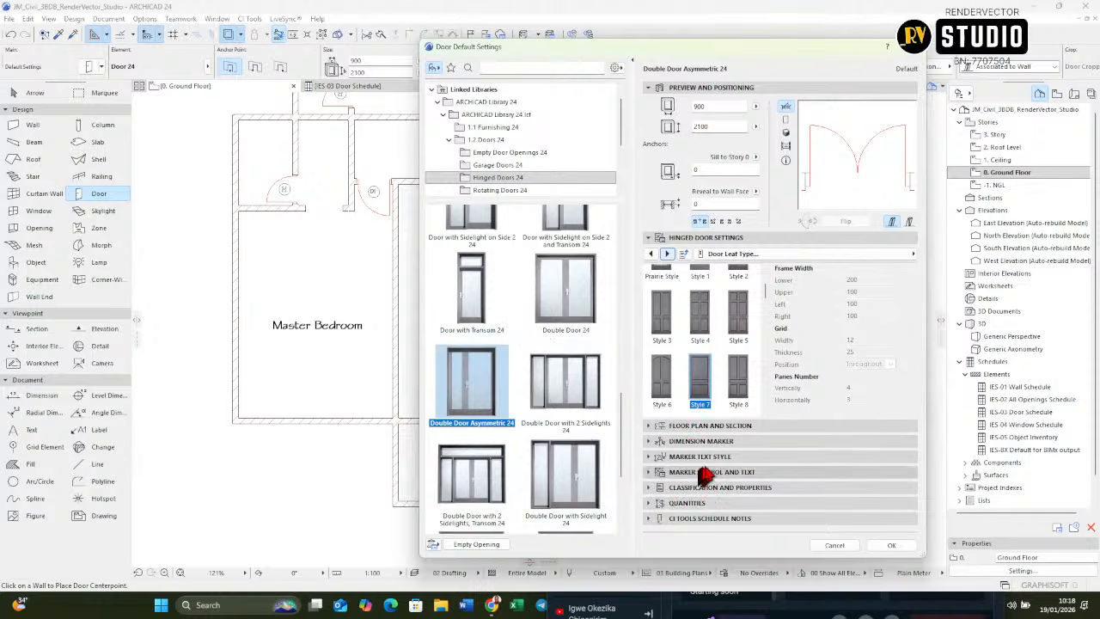
pyautogui.click(730, 486)
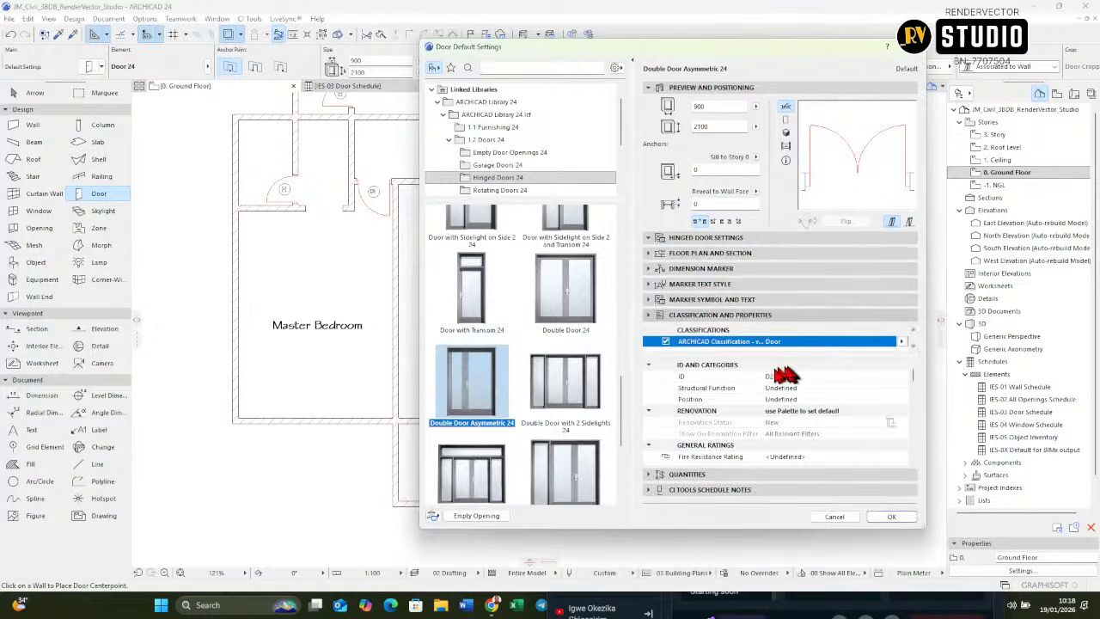
pyautogui.click(799, 376)
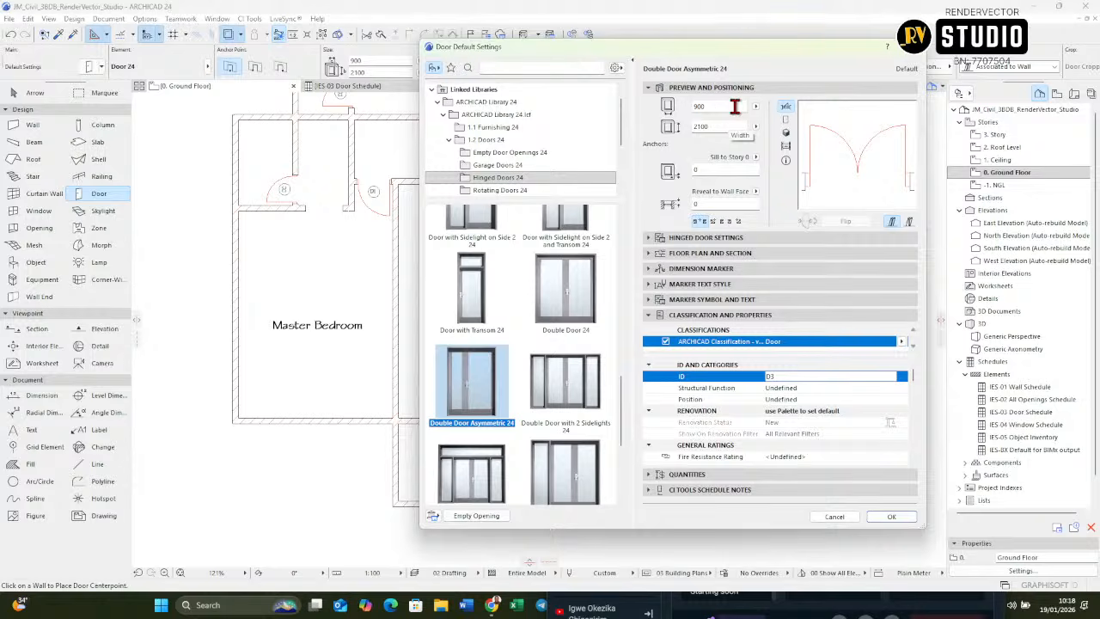
# Step: Set the default width of the D3 asymmetric double door to 1200 and accept the door settings
pyautogui.moveTo(735, 106); pyautogui.dragTo(619, 108)
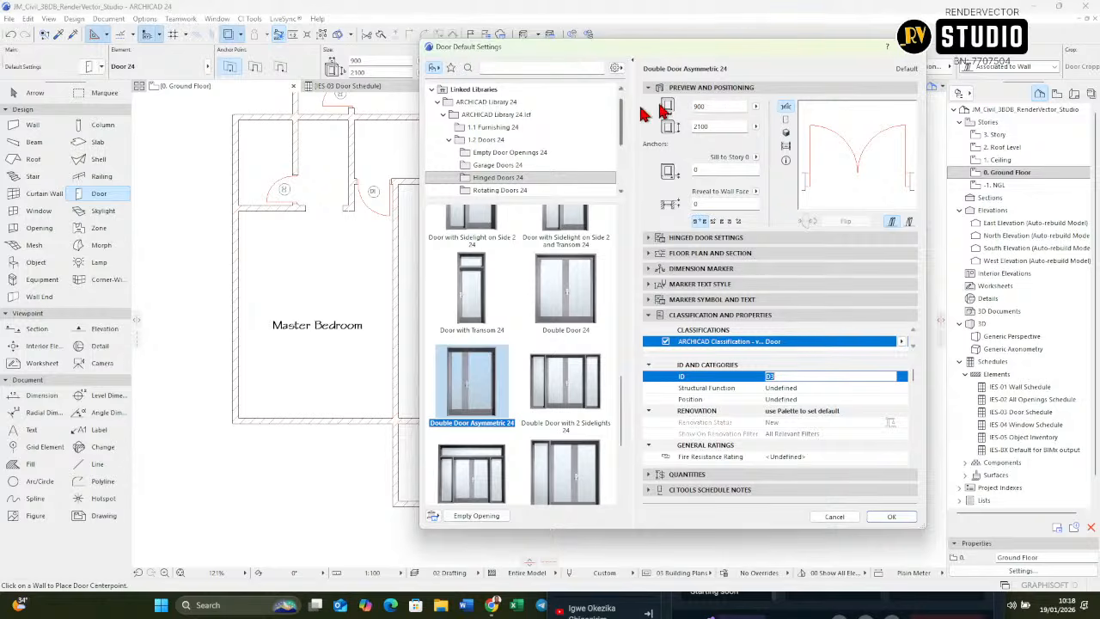
pyautogui.moveTo(730, 106); pyautogui.dragTo(629, 113)
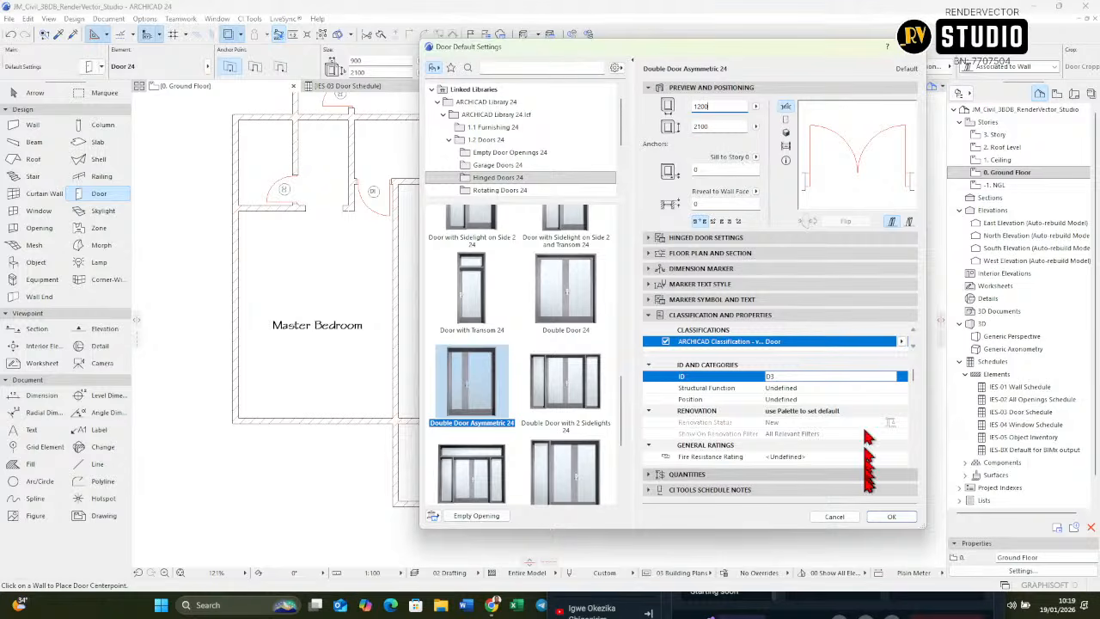
pyautogui.click(886, 517)
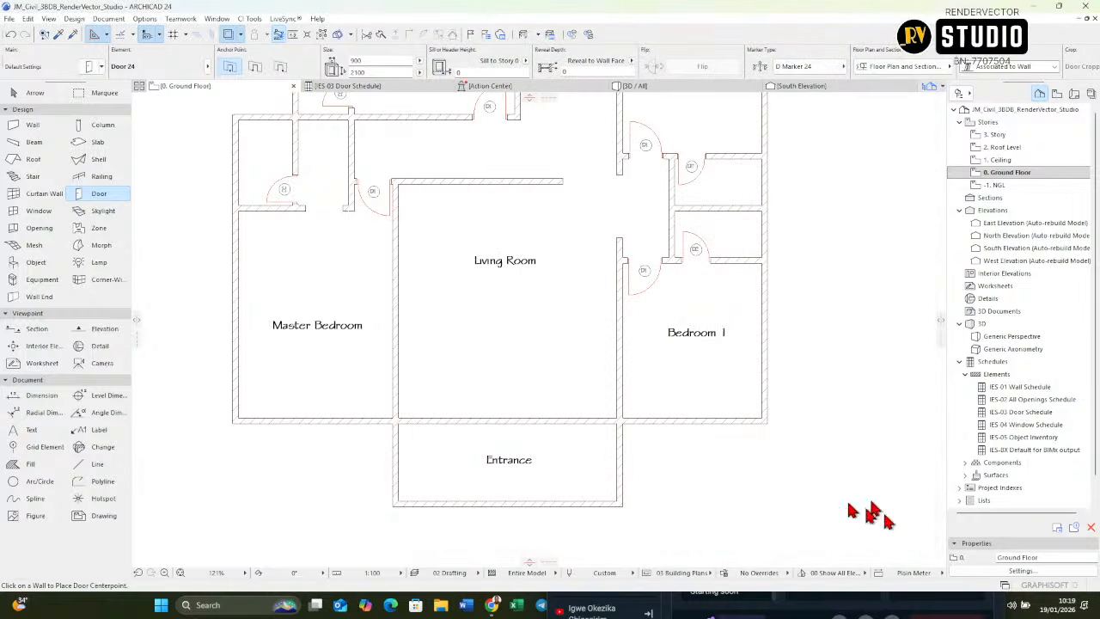
# Step: Place the D3 double door midway along the wall between the Entrance and the Living Room, opening into the Living Room
pyautogui.scroll(2, 509, 419)
pyautogui.click(509, 417)
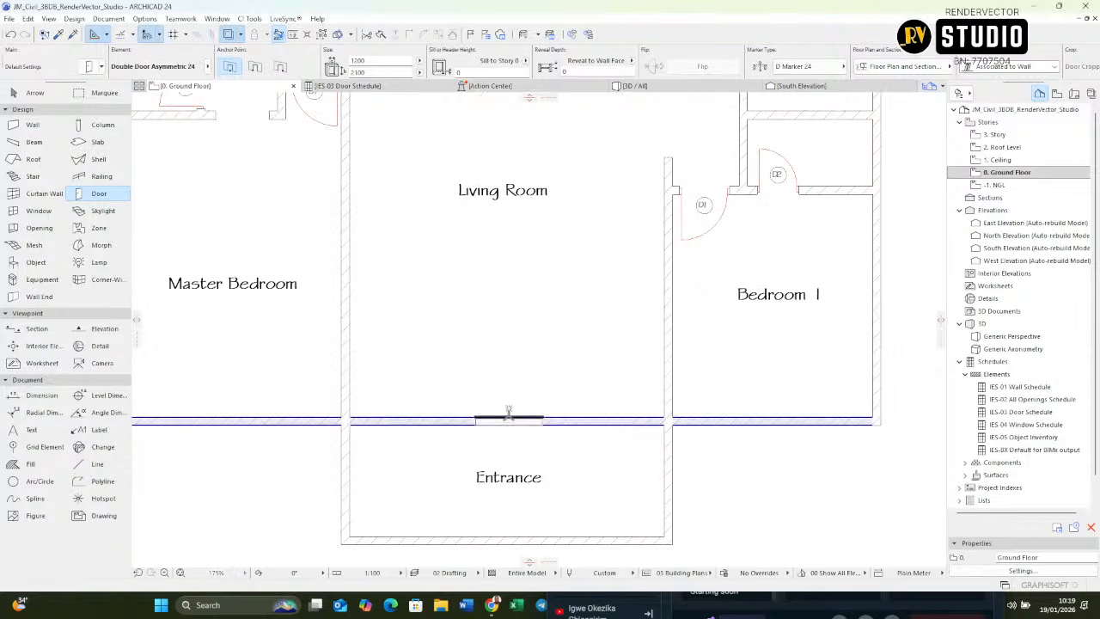
pyautogui.click(508, 410)
pyautogui.scroll(5, 509, 411)
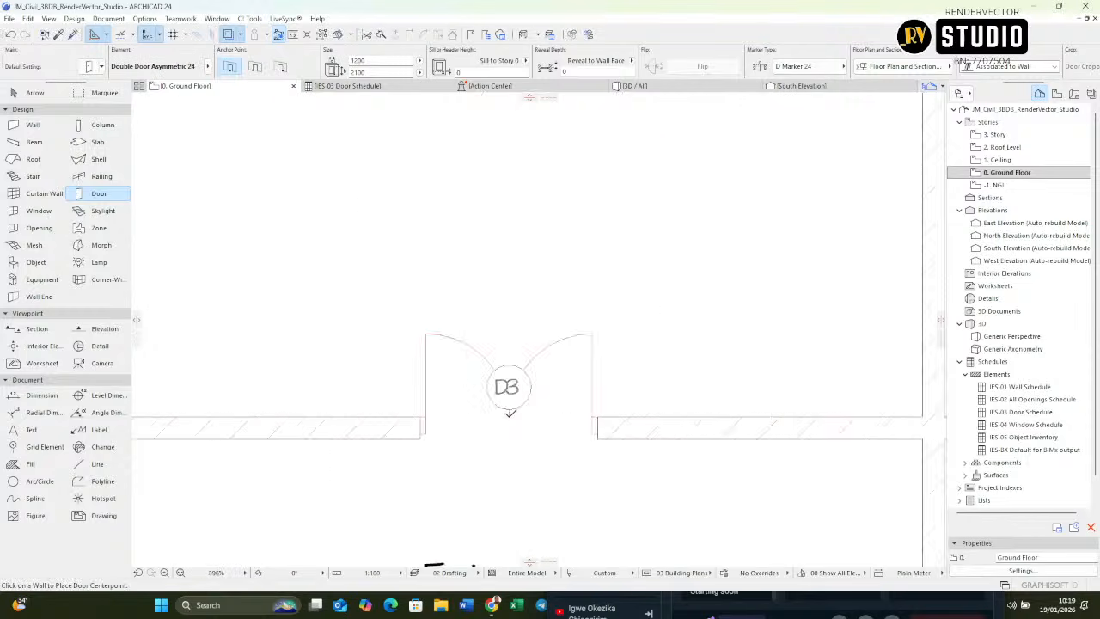
pyautogui.scroll(-2, 508, 410)
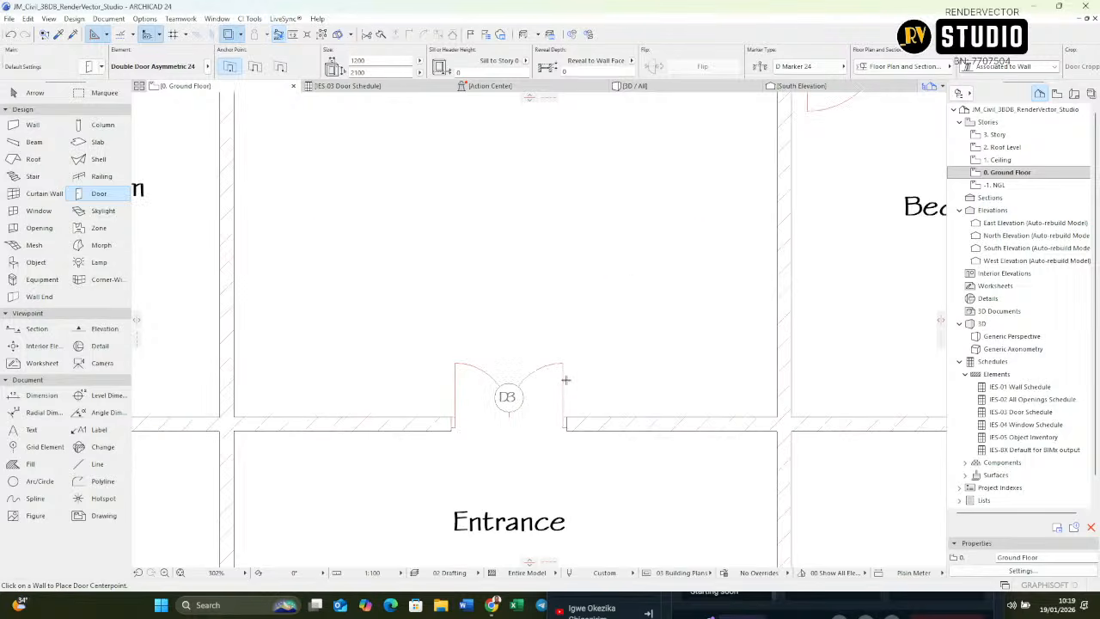
# Step: Look through the placed D3 door's hinged door settings, including leaf type, side panel, opening type and frame, for the leaf-proportion option
pyautogui.keyDown('shift'); pyautogui.click(565, 370); pyautogui.keyUp('shift')
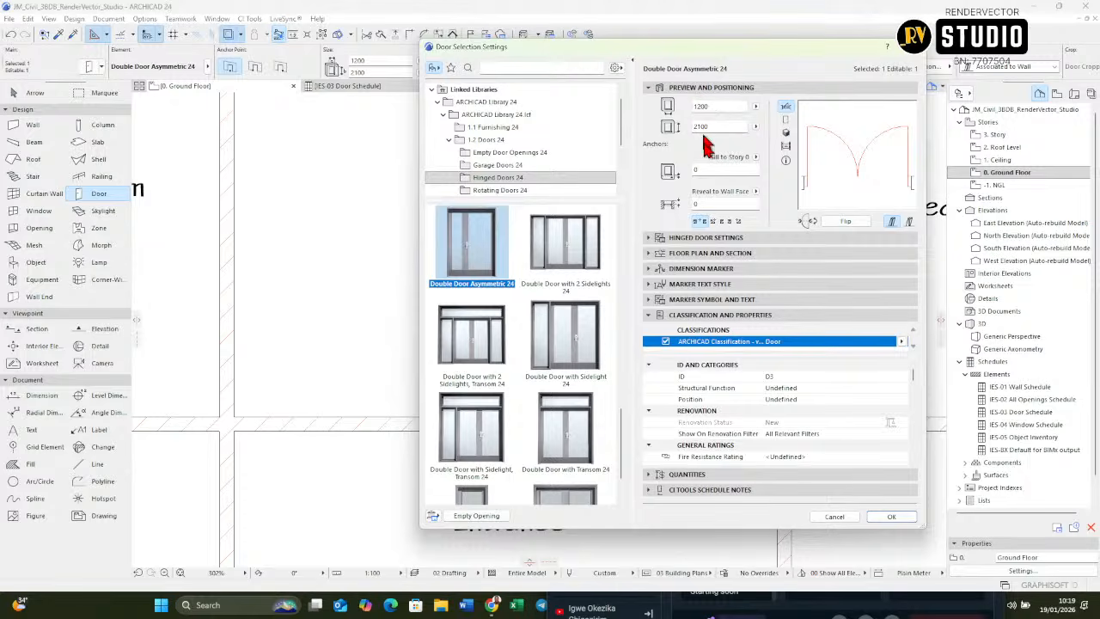
pyautogui.click(672, 240)
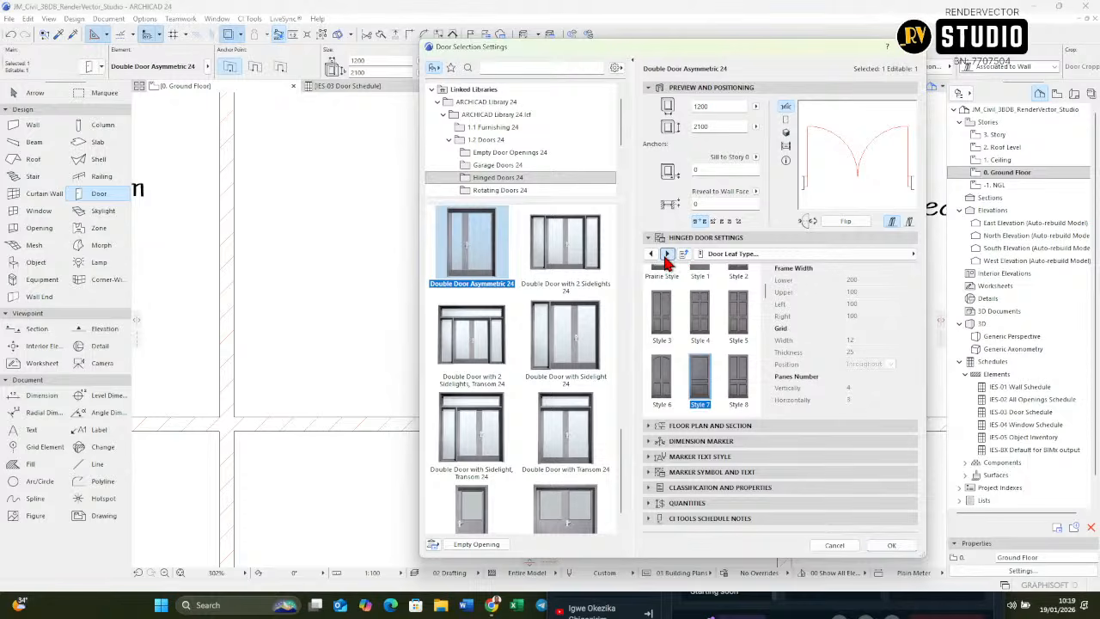
pyautogui.click(665, 254)
pyautogui.click(666, 254)
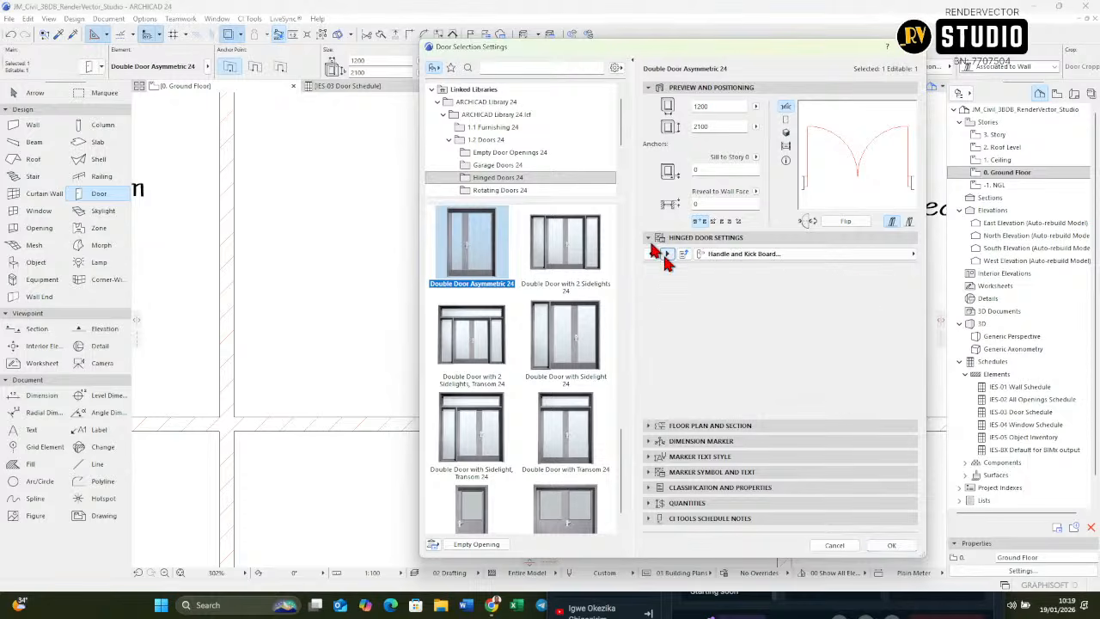
pyautogui.click(666, 254)
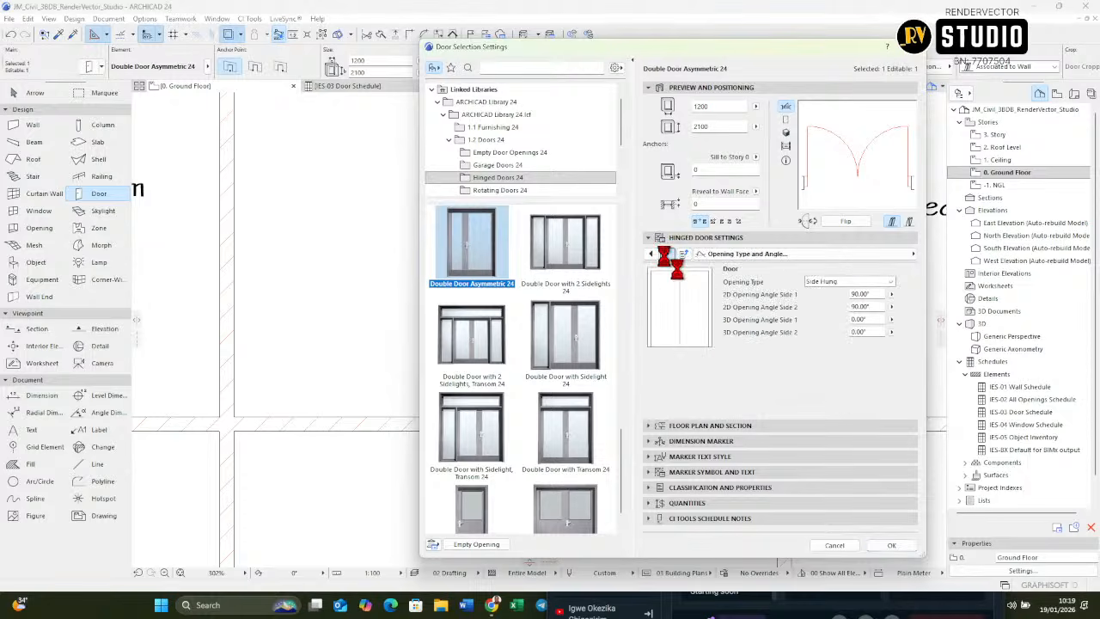
pyautogui.click(667, 255)
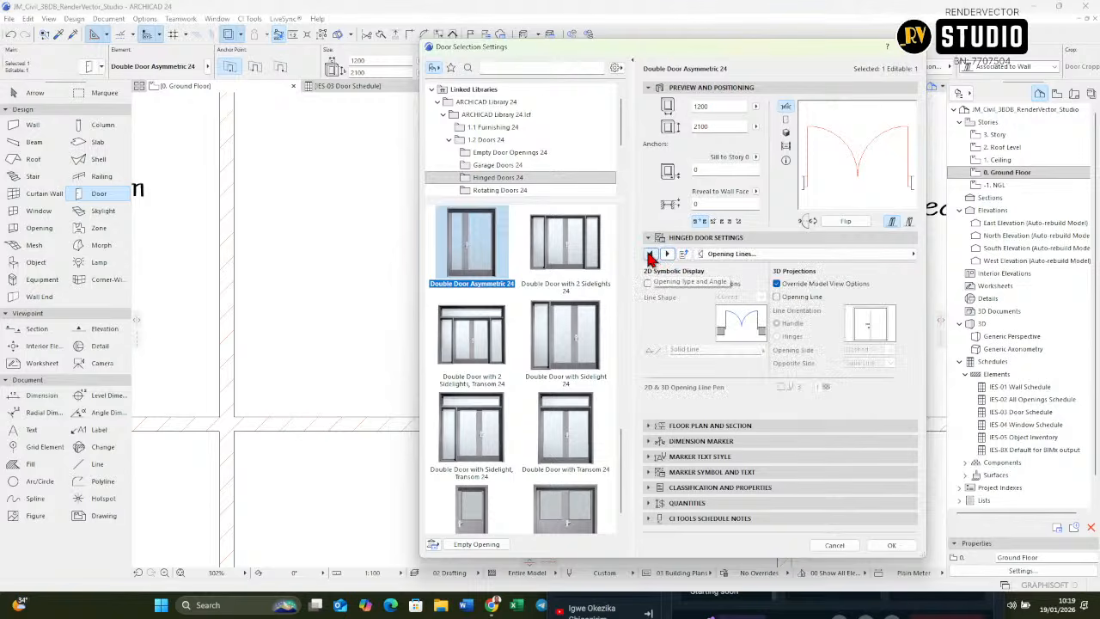
pyautogui.click(650, 254)
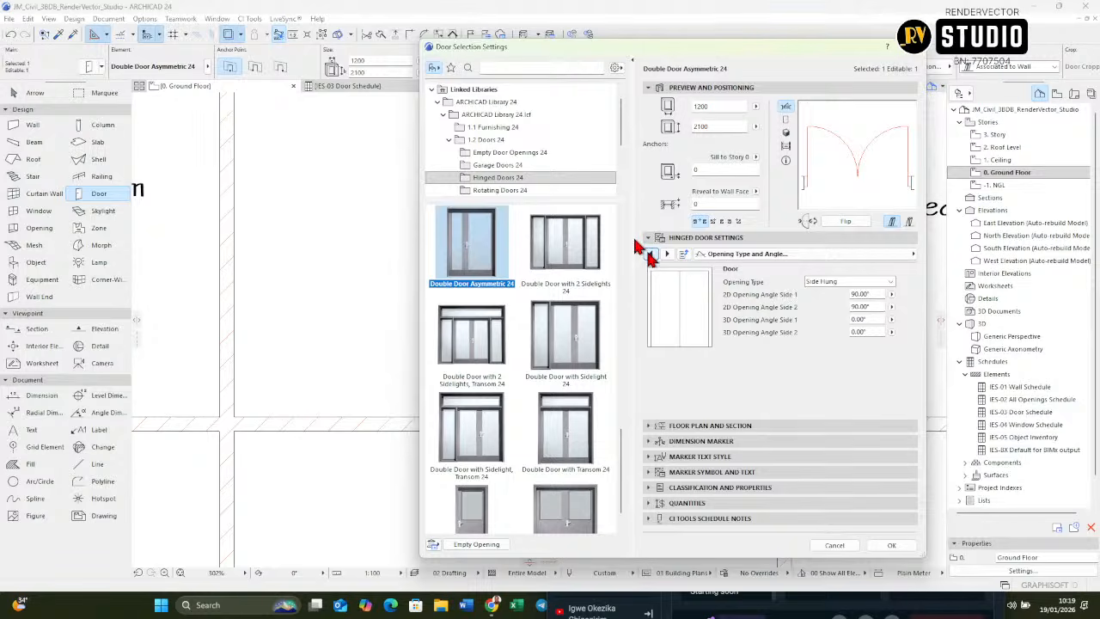
pyautogui.click(650, 254)
pyautogui.click(651, 255)
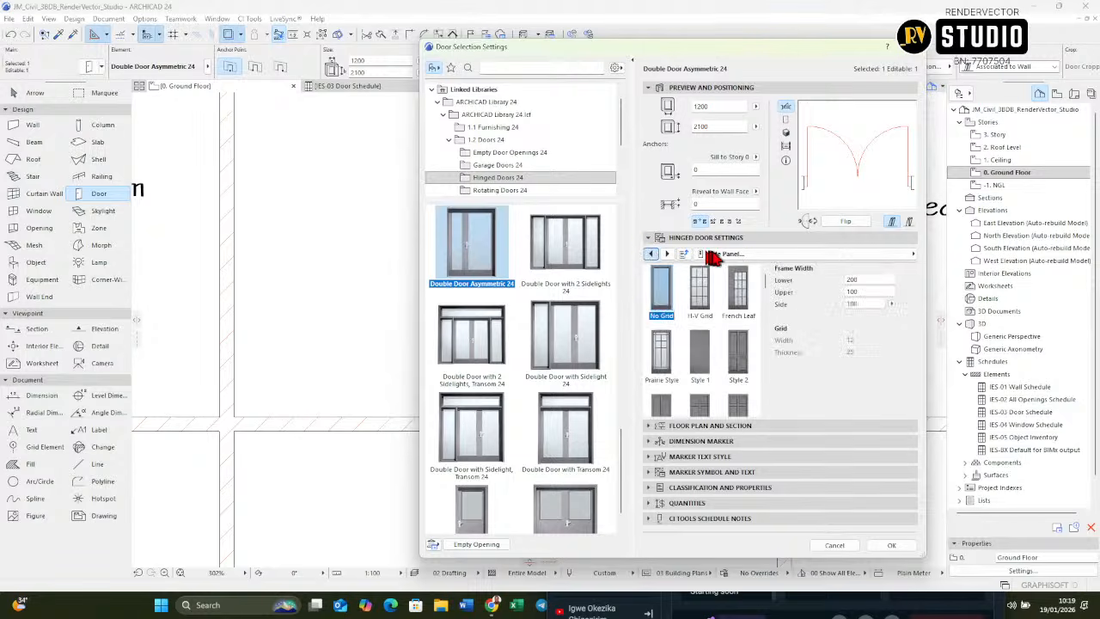
pyautogui.click(881, 254)
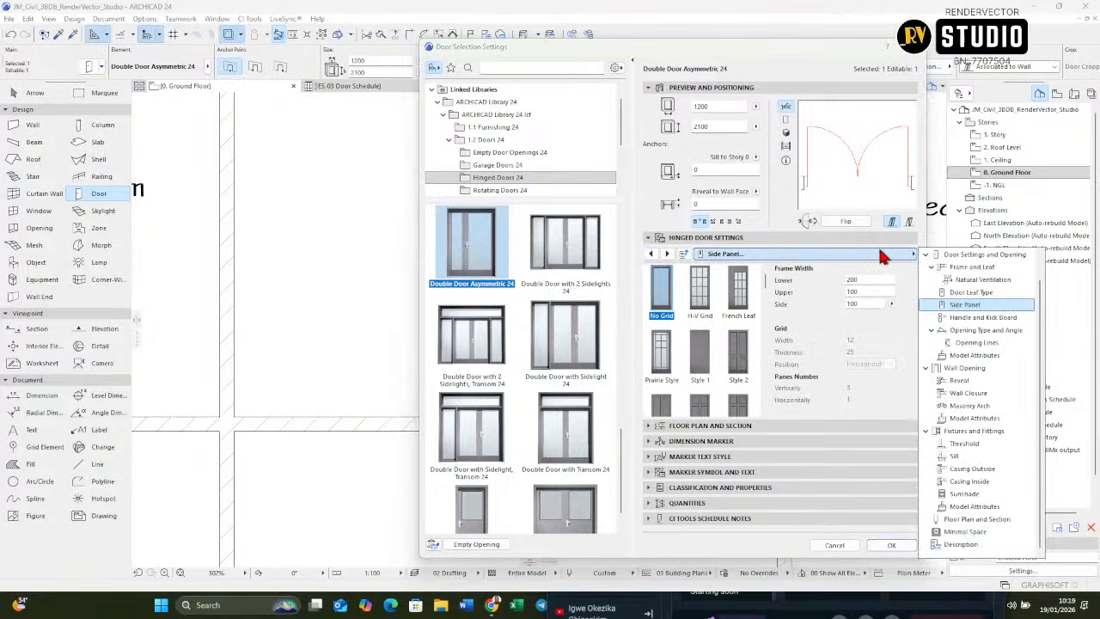
pyautogui.click(997, 293)
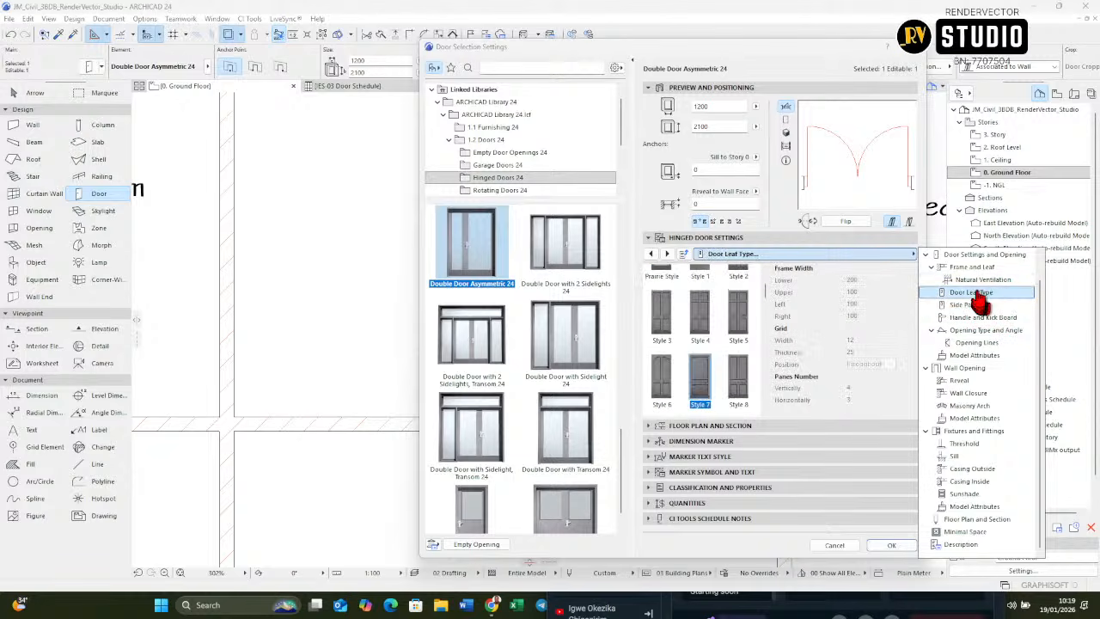
pyautogui.click(982, 279)
pyautogui.click(976, 268)
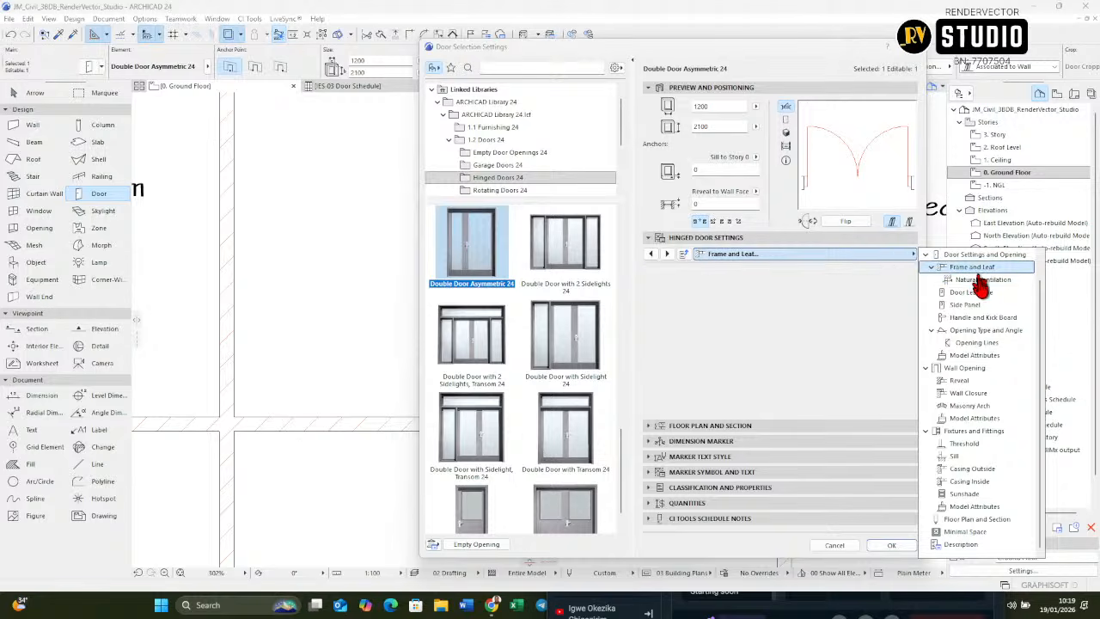
pyautogui.click(984, 254)
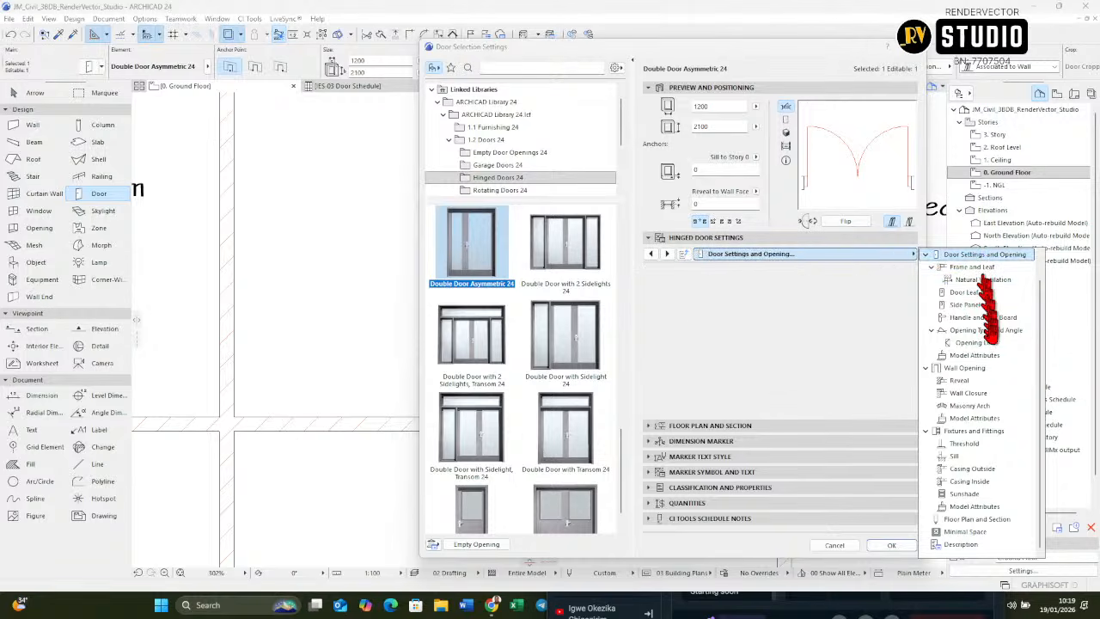
pyautogui.scroll(1, 975, 335)
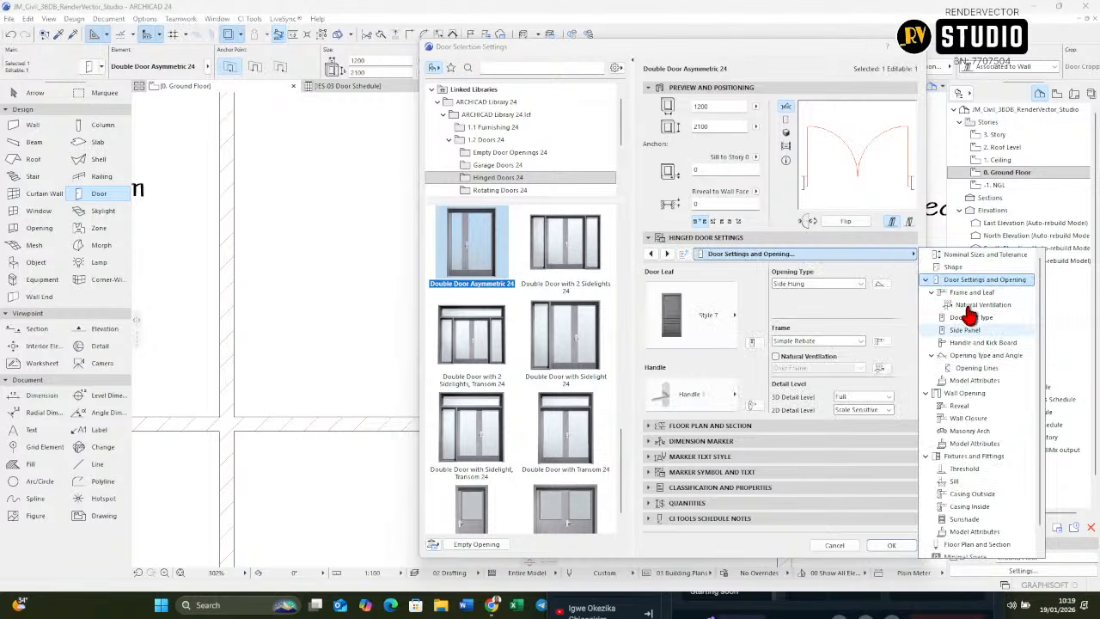
# Step: In the D3 door's shape settings, make the leaves Asymmetric with a Leaf 1 width of 900, and apply the change to the placed door
pyautogui.click(956, 267)
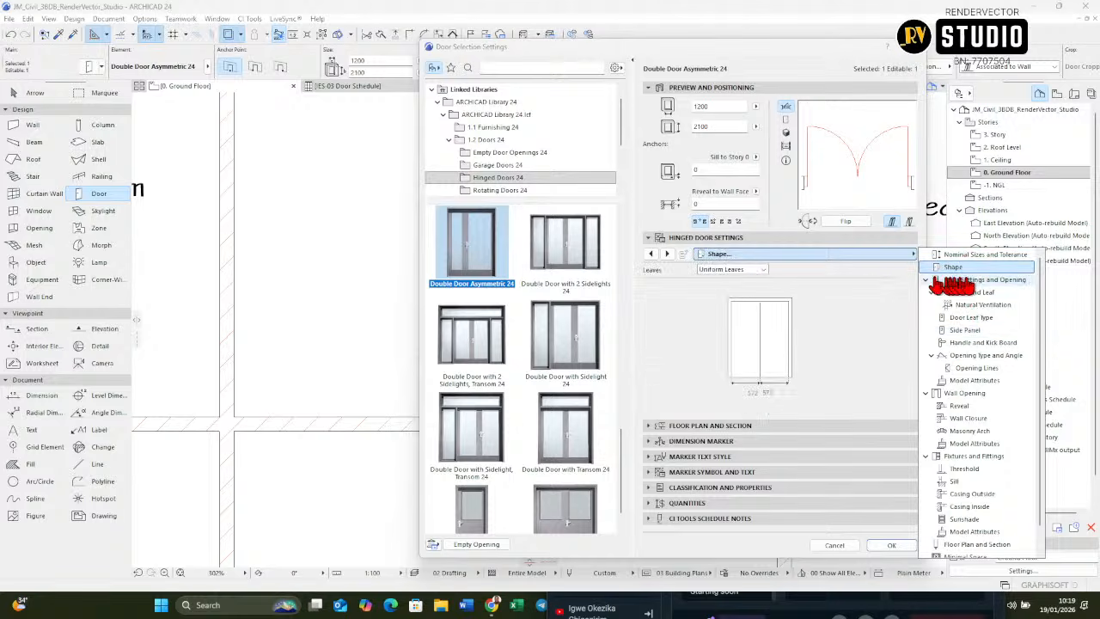
pyautogui.click(763, 277)
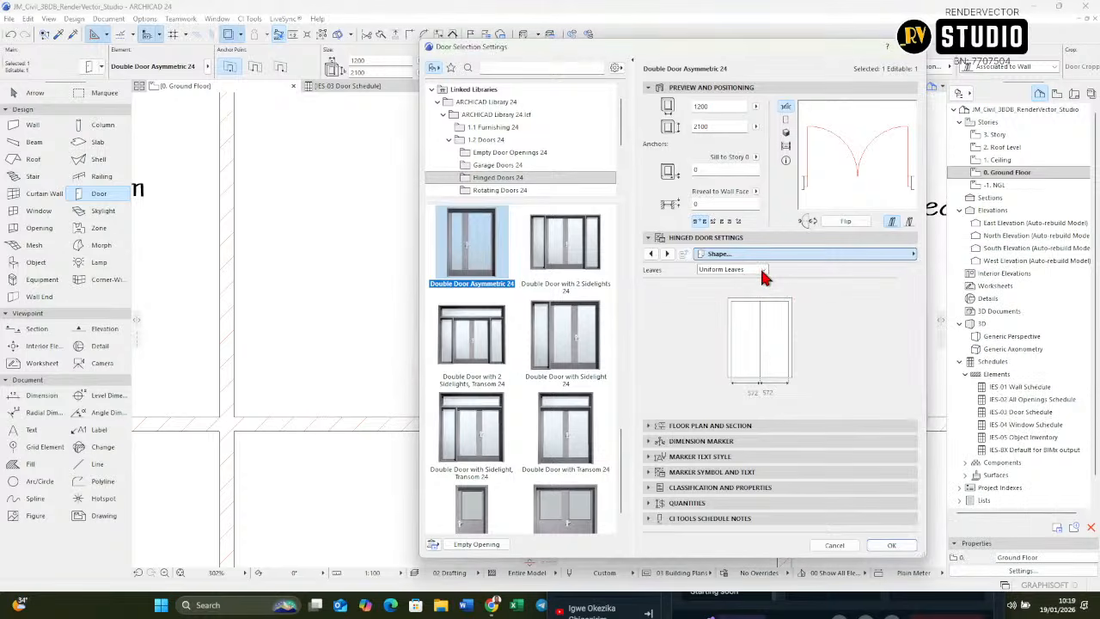
pyautogui.click(763, 271)
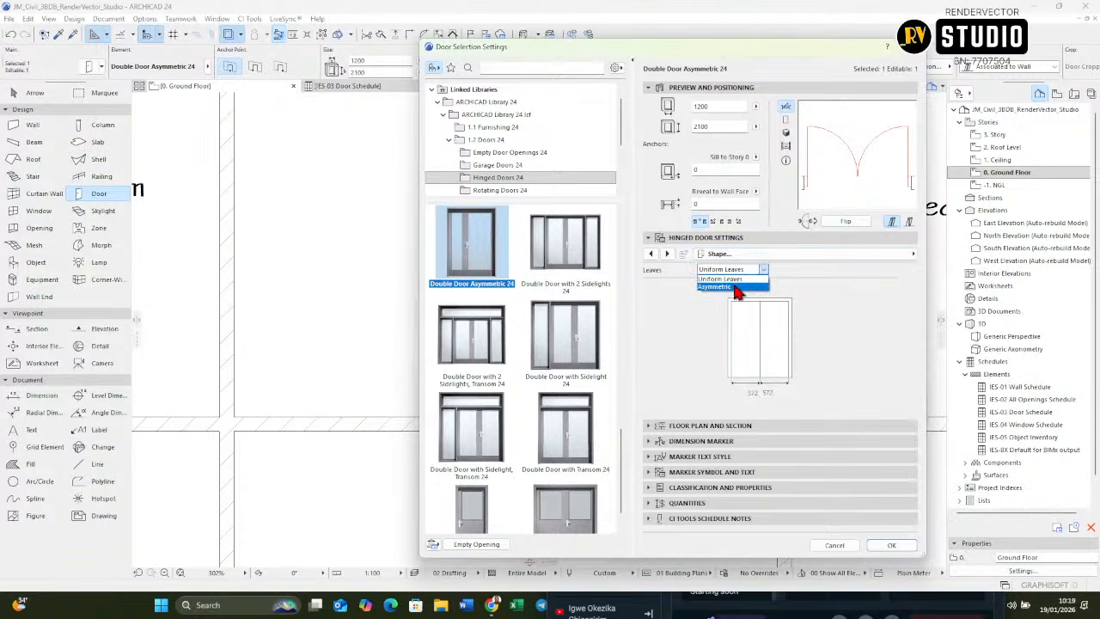
pyautogui.click(737, 287)
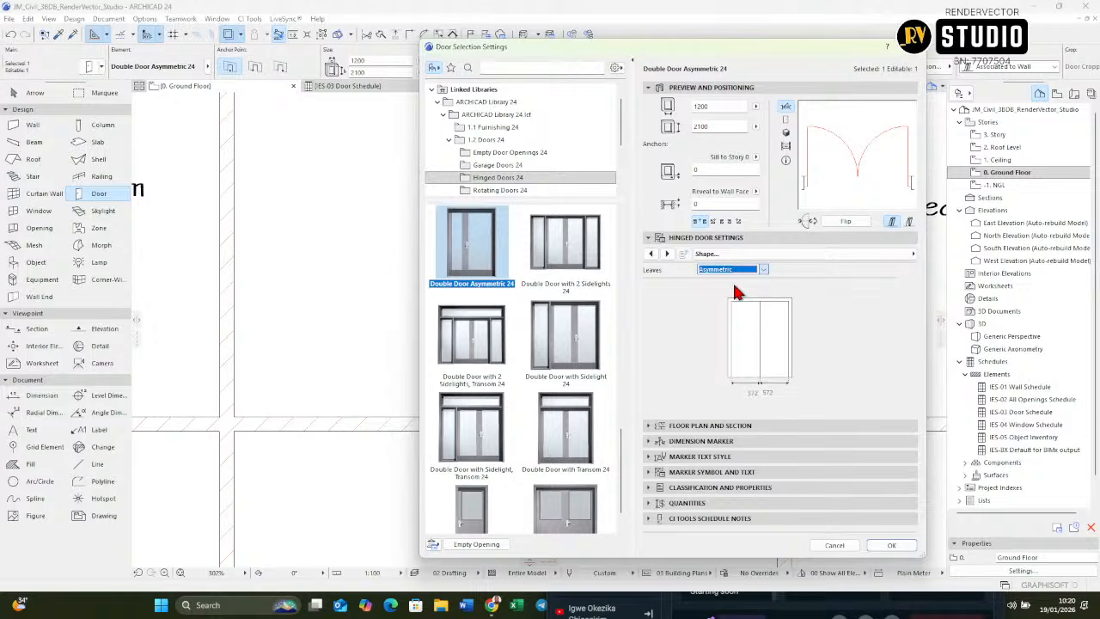
pyautogui.click(781, 392)
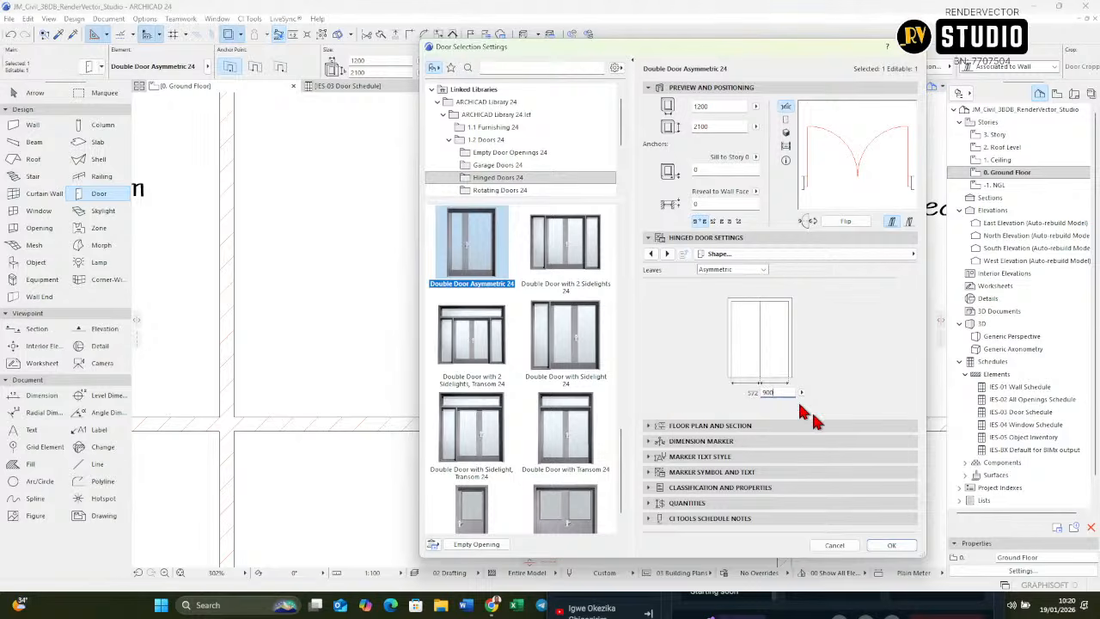
pyautogui.press('Return')
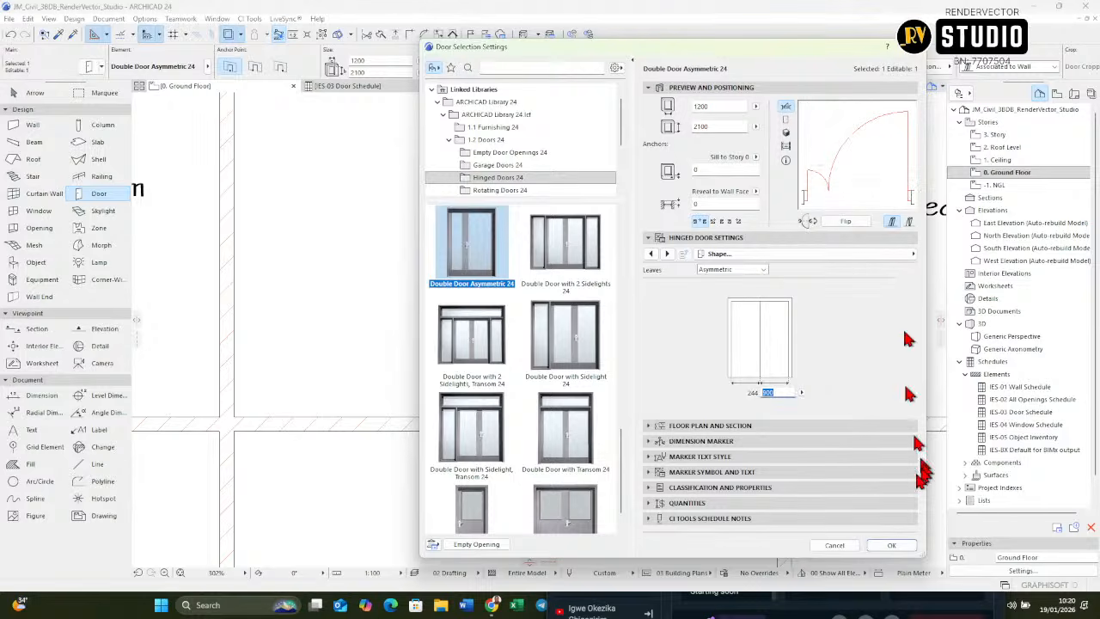
pyautogui.click(892, 545)
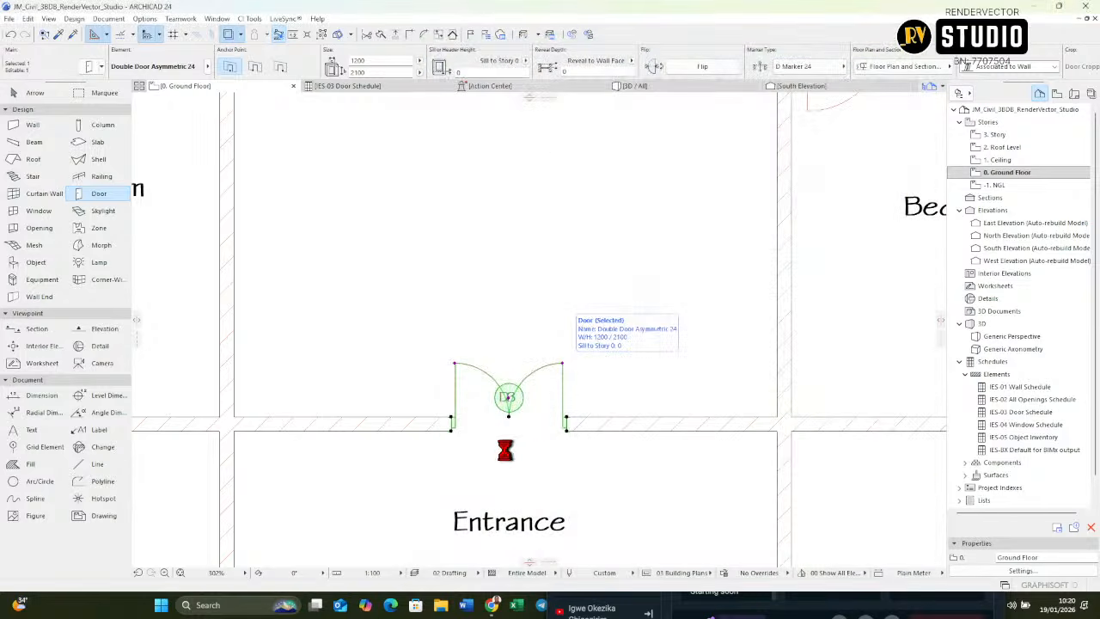
pyautogui.scroll(3, 500, 430)
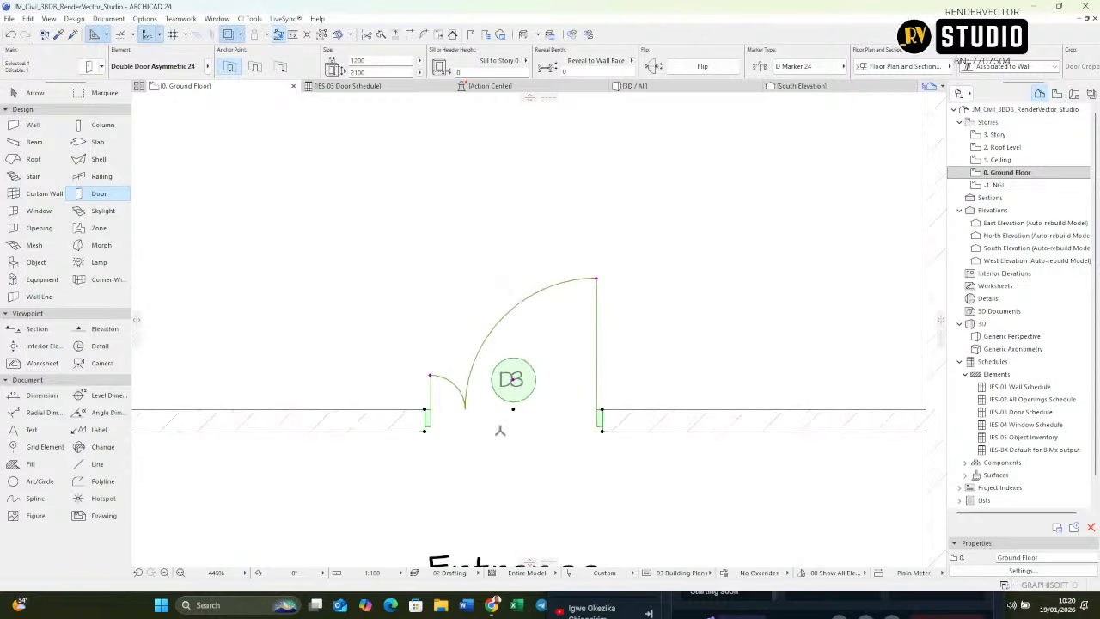
pyautogui.scroll(3, 516, 391)
pyautogui.scroll(2, 516, 391)
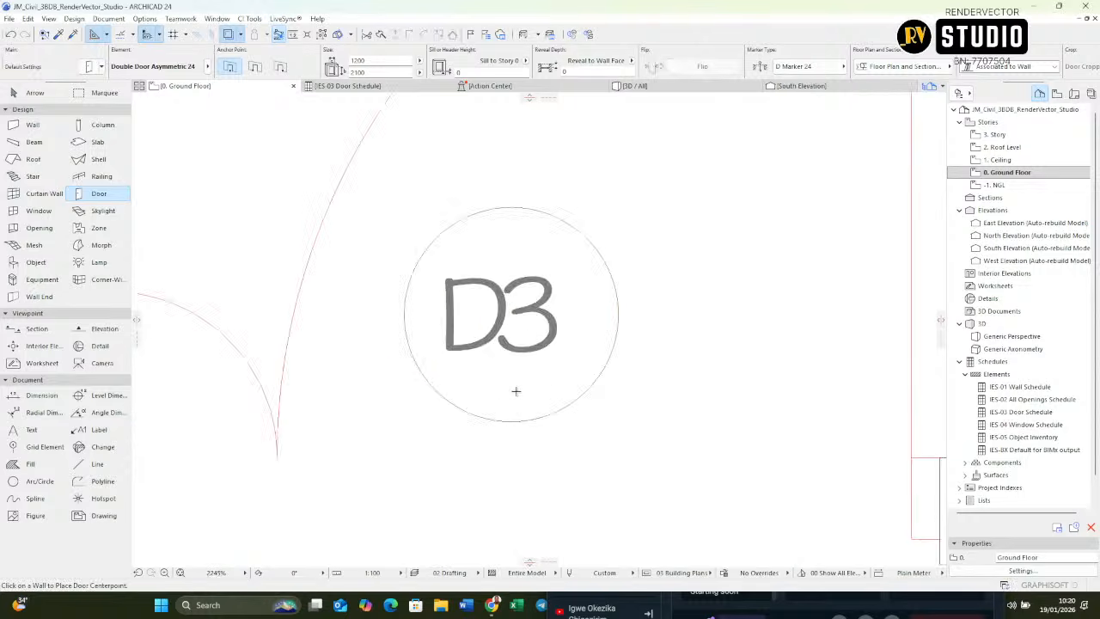
pyautogui.scroll(-12, 516, 455)
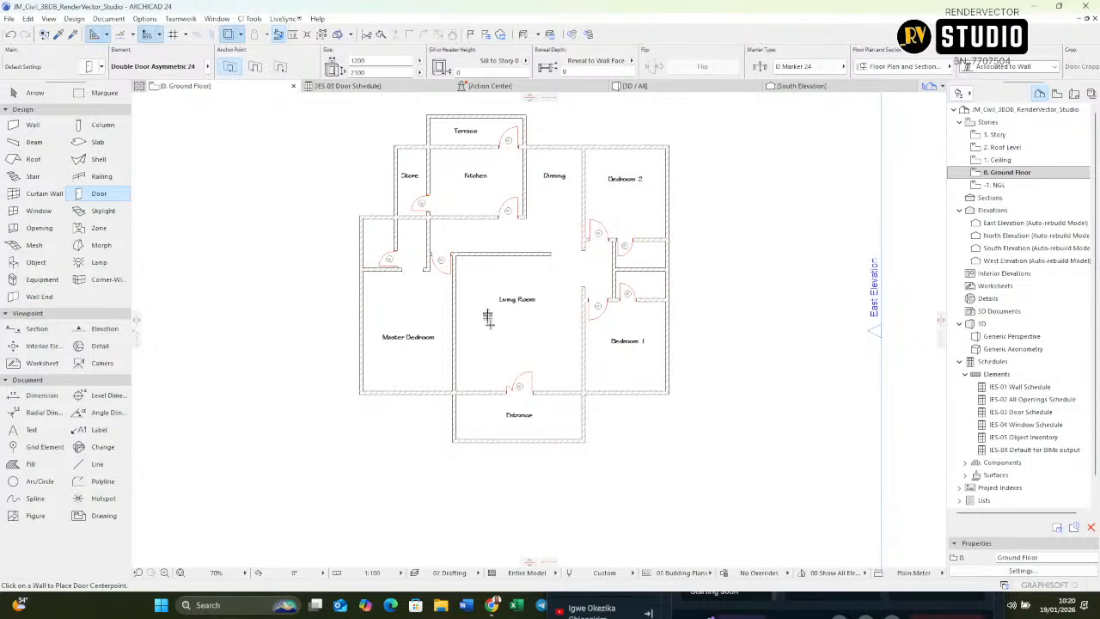